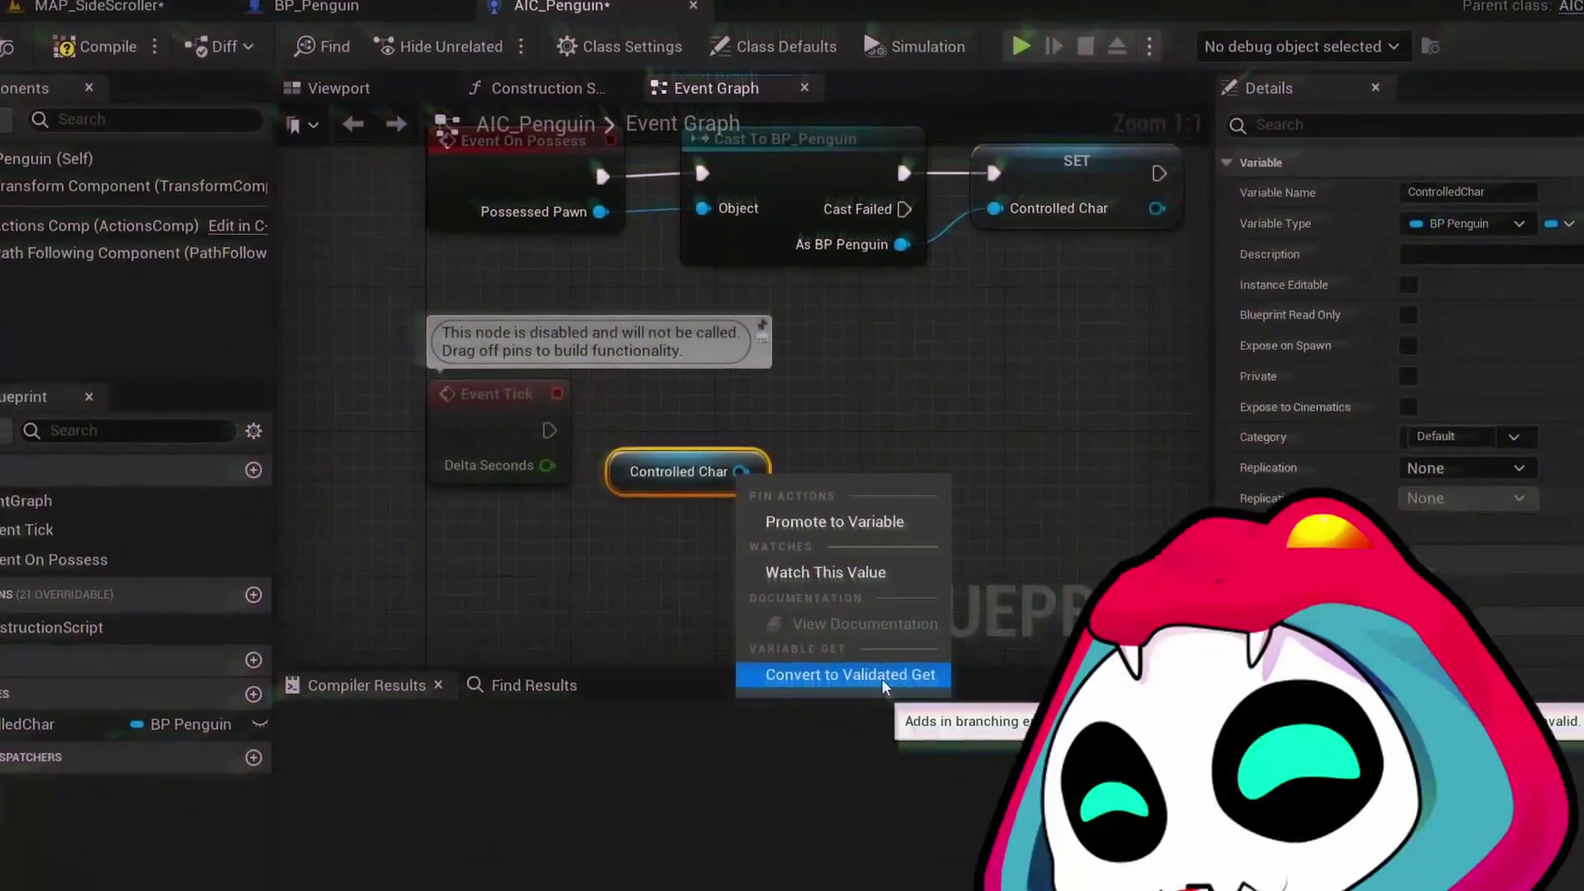
Make Controlled Char a validated get driven by Event Tick, wiring its Is Valid and Controlled Char outputs
{"action": "left_click", "coordinate": [866, 674]}
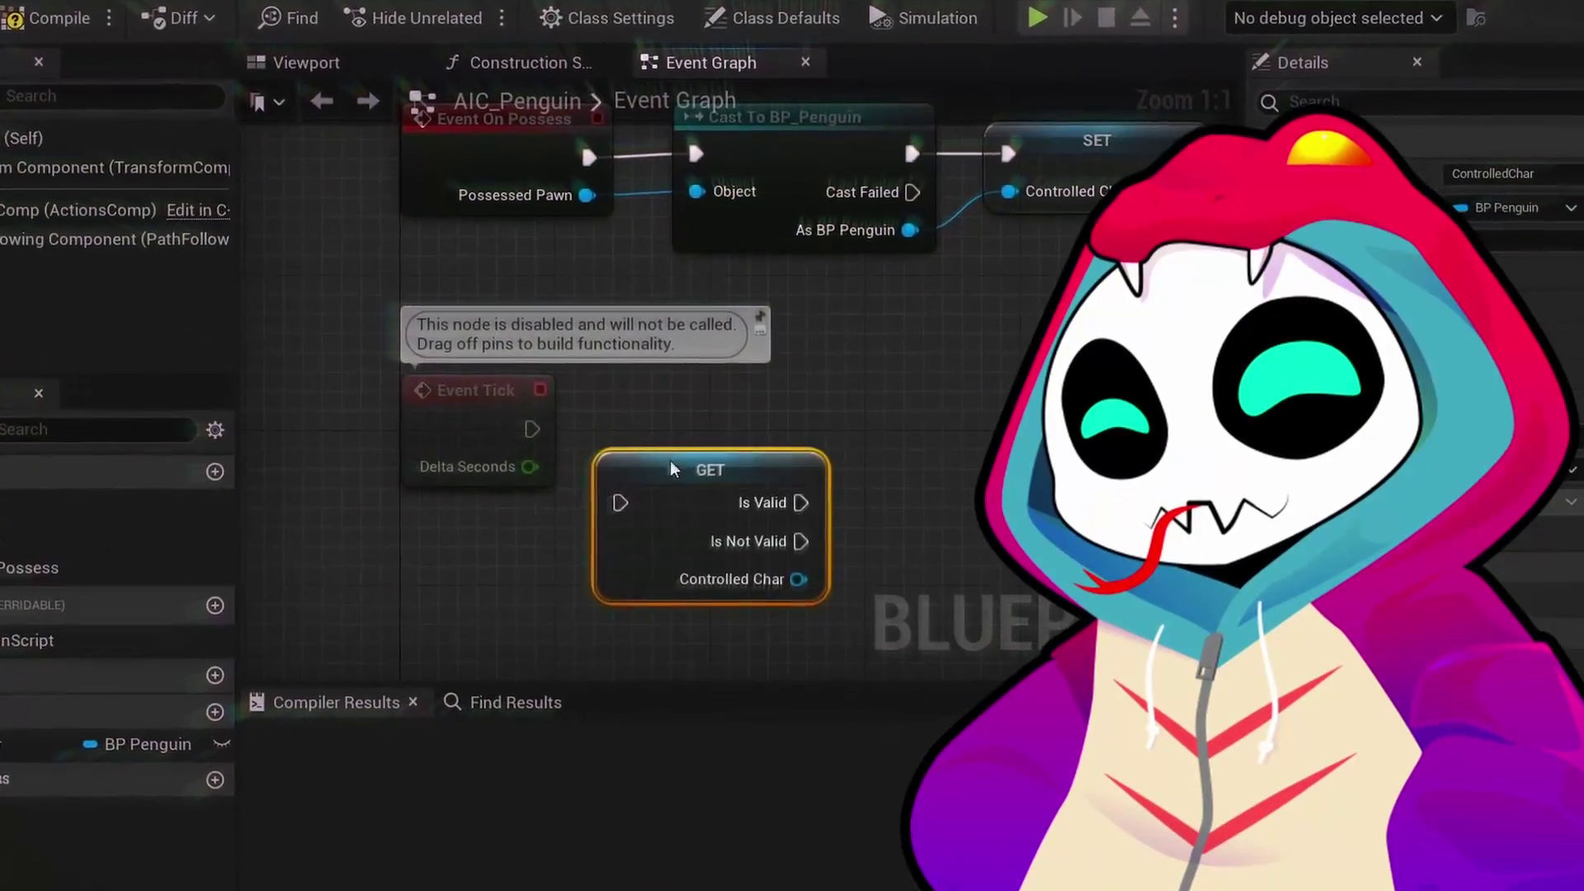
{"action": "left_click_drag", "start_coordinate": [518, 421], "coordinate": [630, 423]}
{"action": "left_click_drag", "start_coordinate": [822, 423], "coordinate": [1093, 424]}
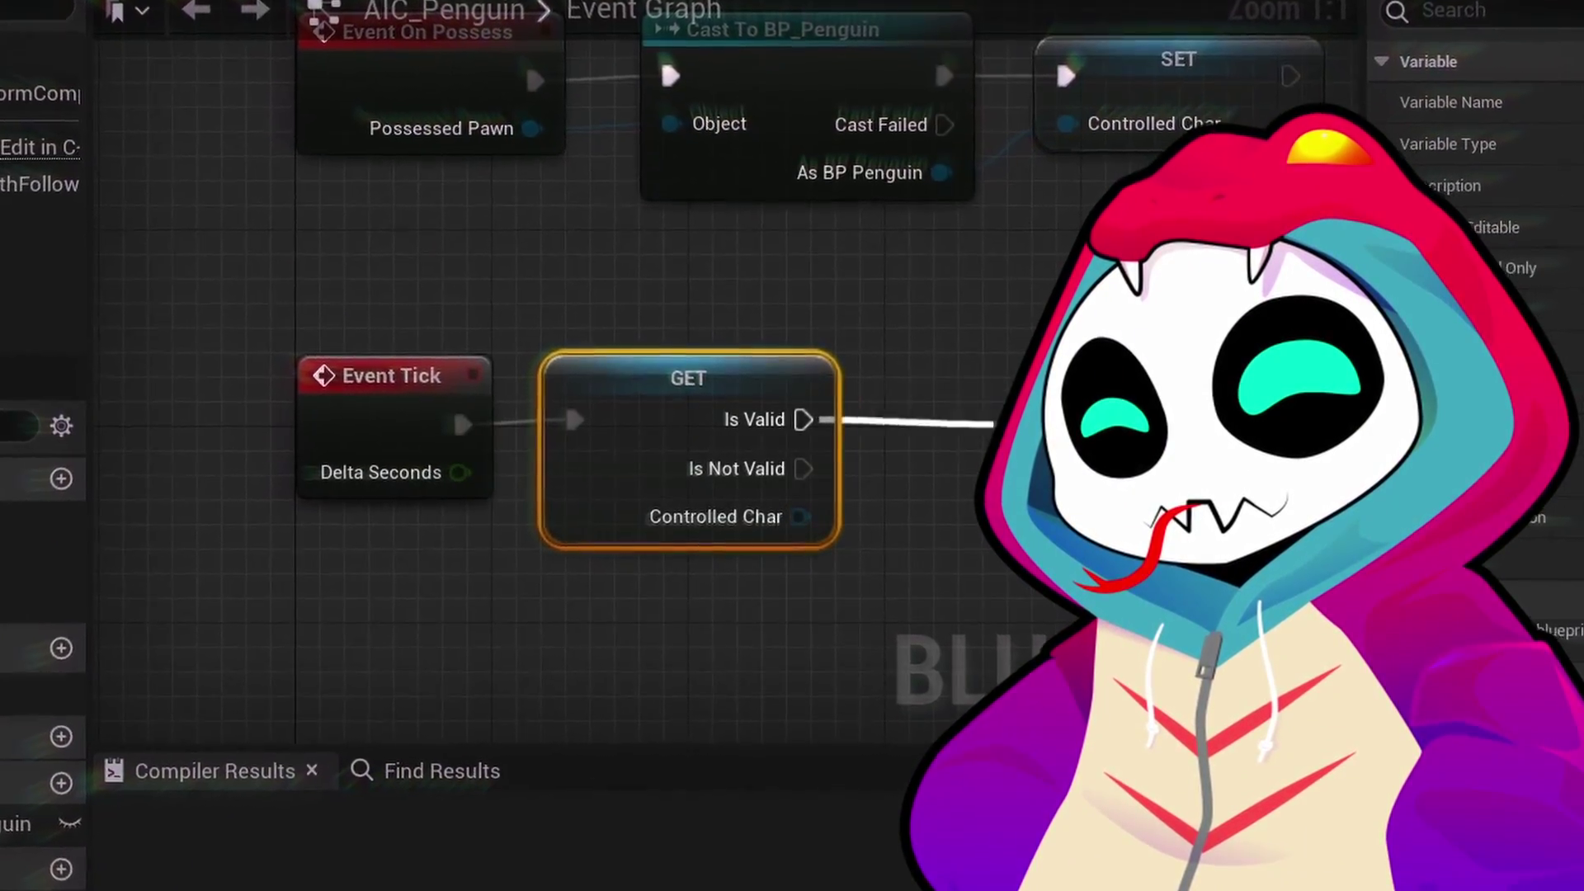
{"action": "left_click_drag", "start_coordinate": [805, 418], "coordinate": [1065, 355]}
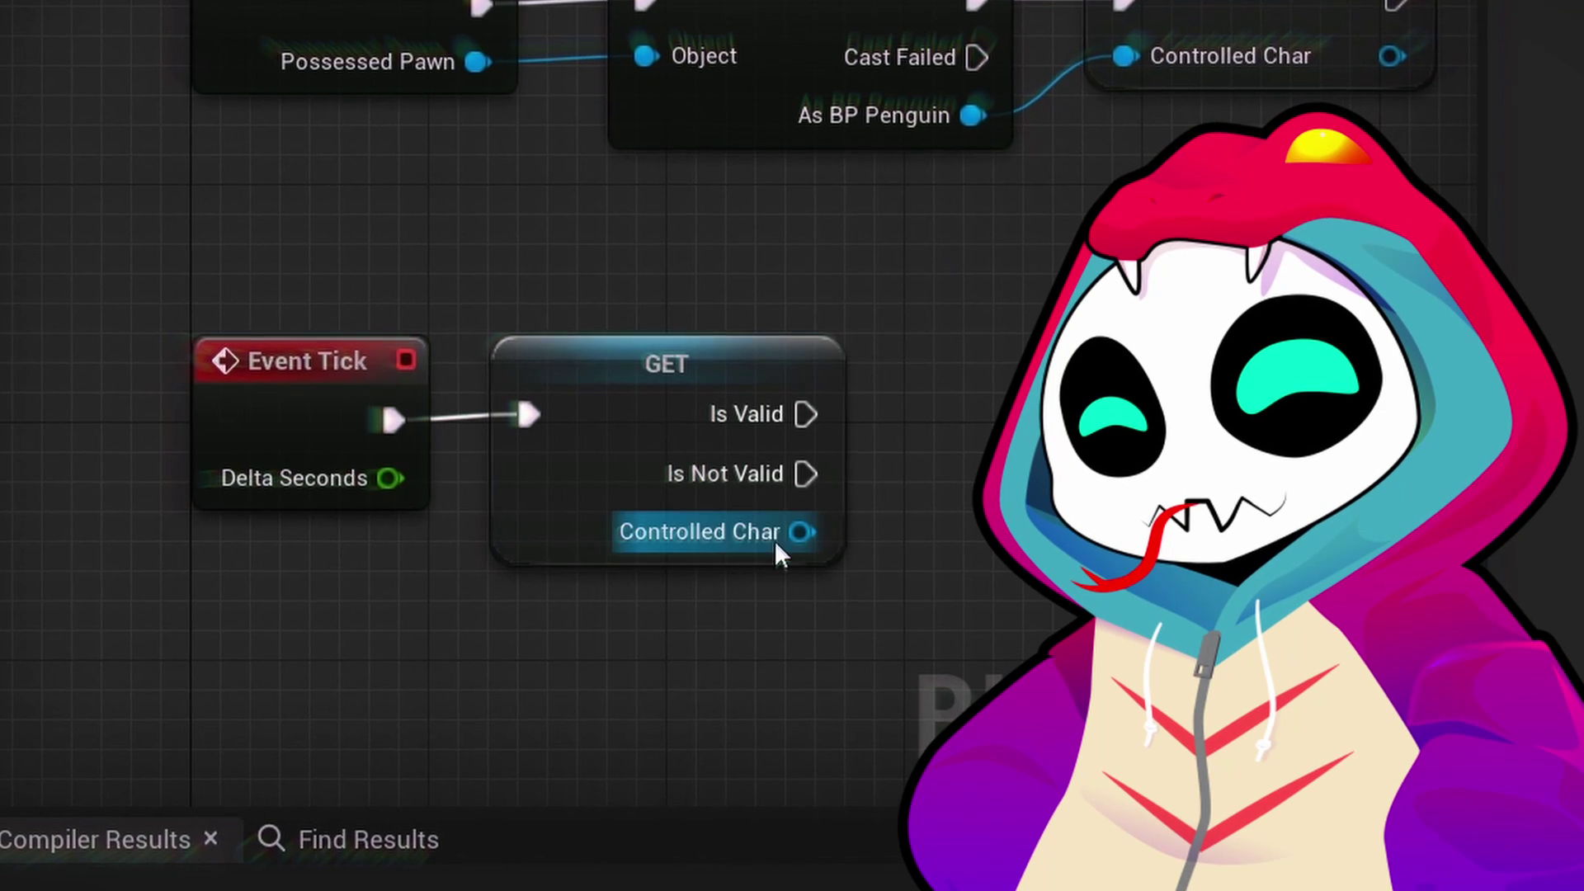
{"action": "left_click_drag", "start_coordinate": [799, 521], "coordinate": [986, 425]}
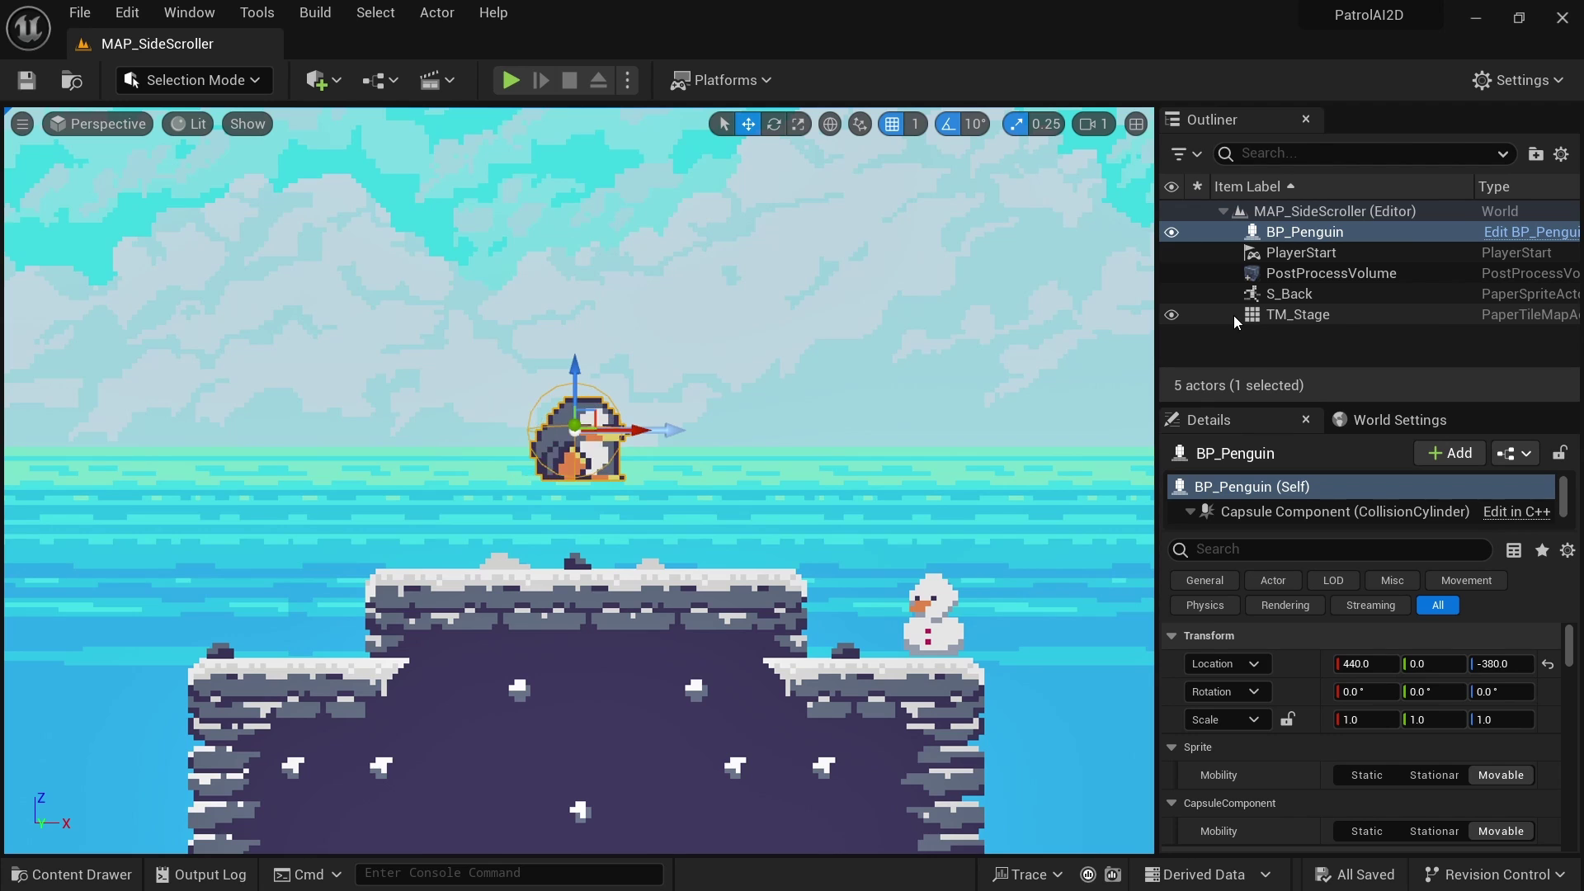
Playtest the penguin level, then inspect BP_Penguin's Character Movement, Sprite and Capsule Component settings
{"action": "left_click", "coordinate": [511, 80]}
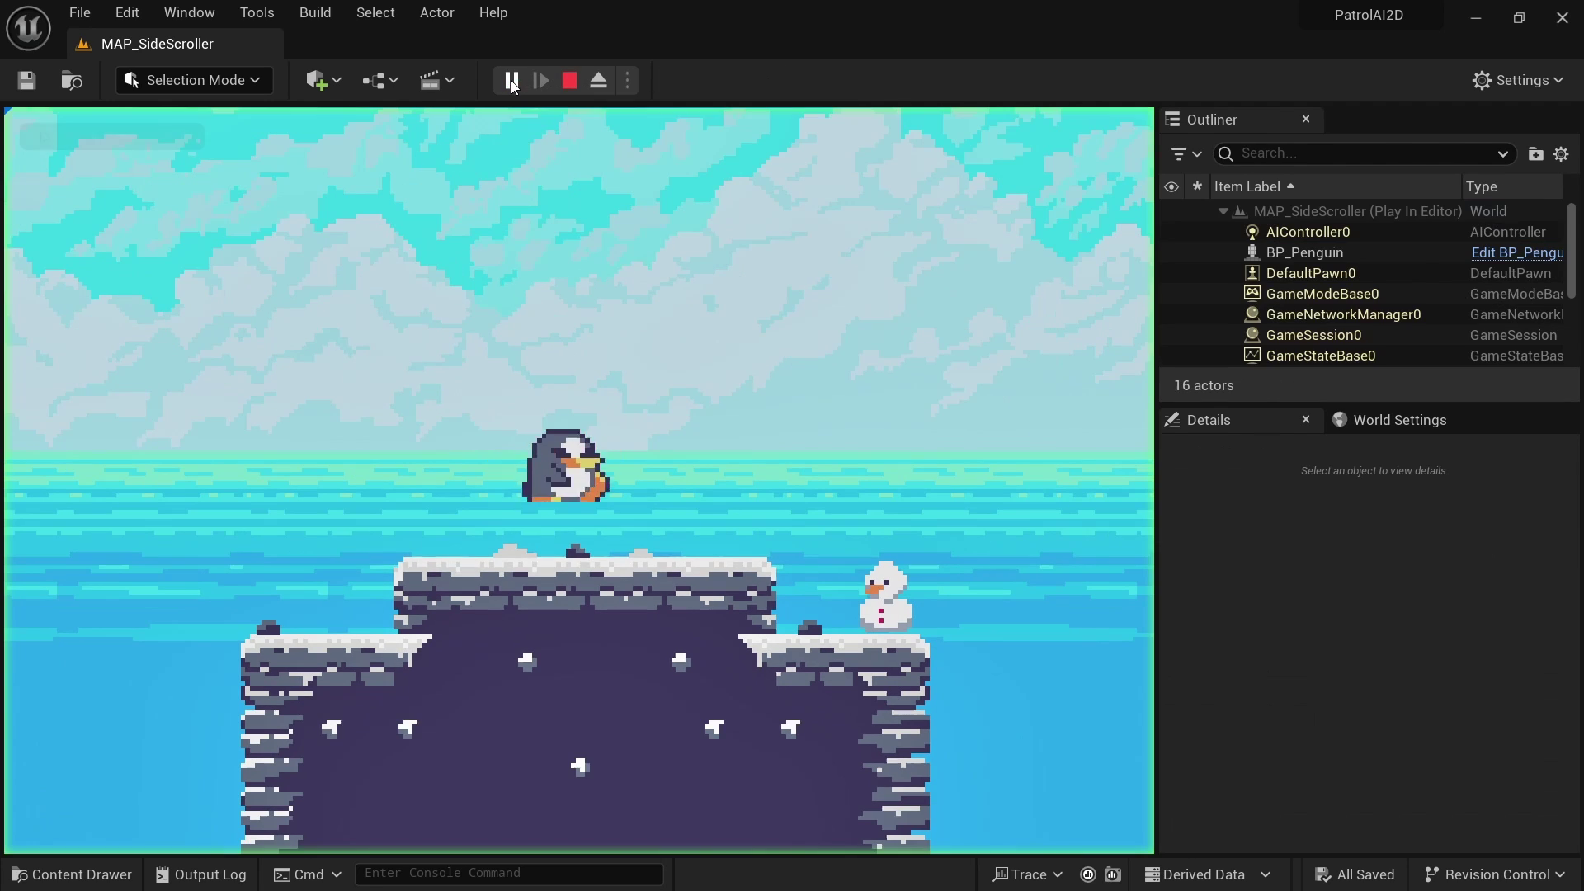
{"action": "left_click", "coordinate": [569, 80]}
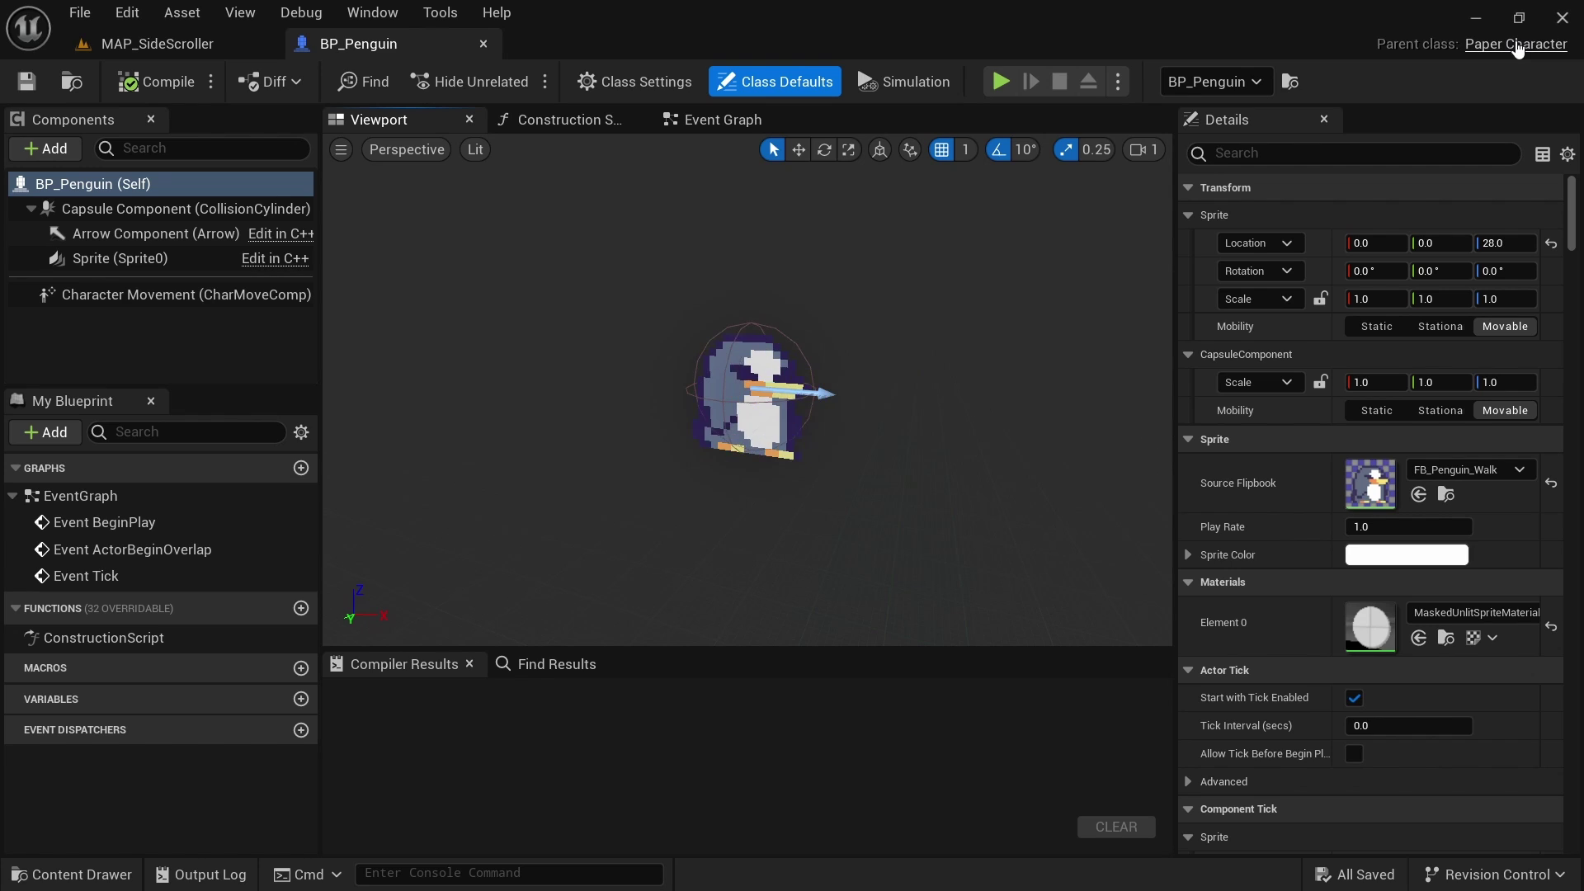
{"action": "left_click", "coordinate": [148, 297]}
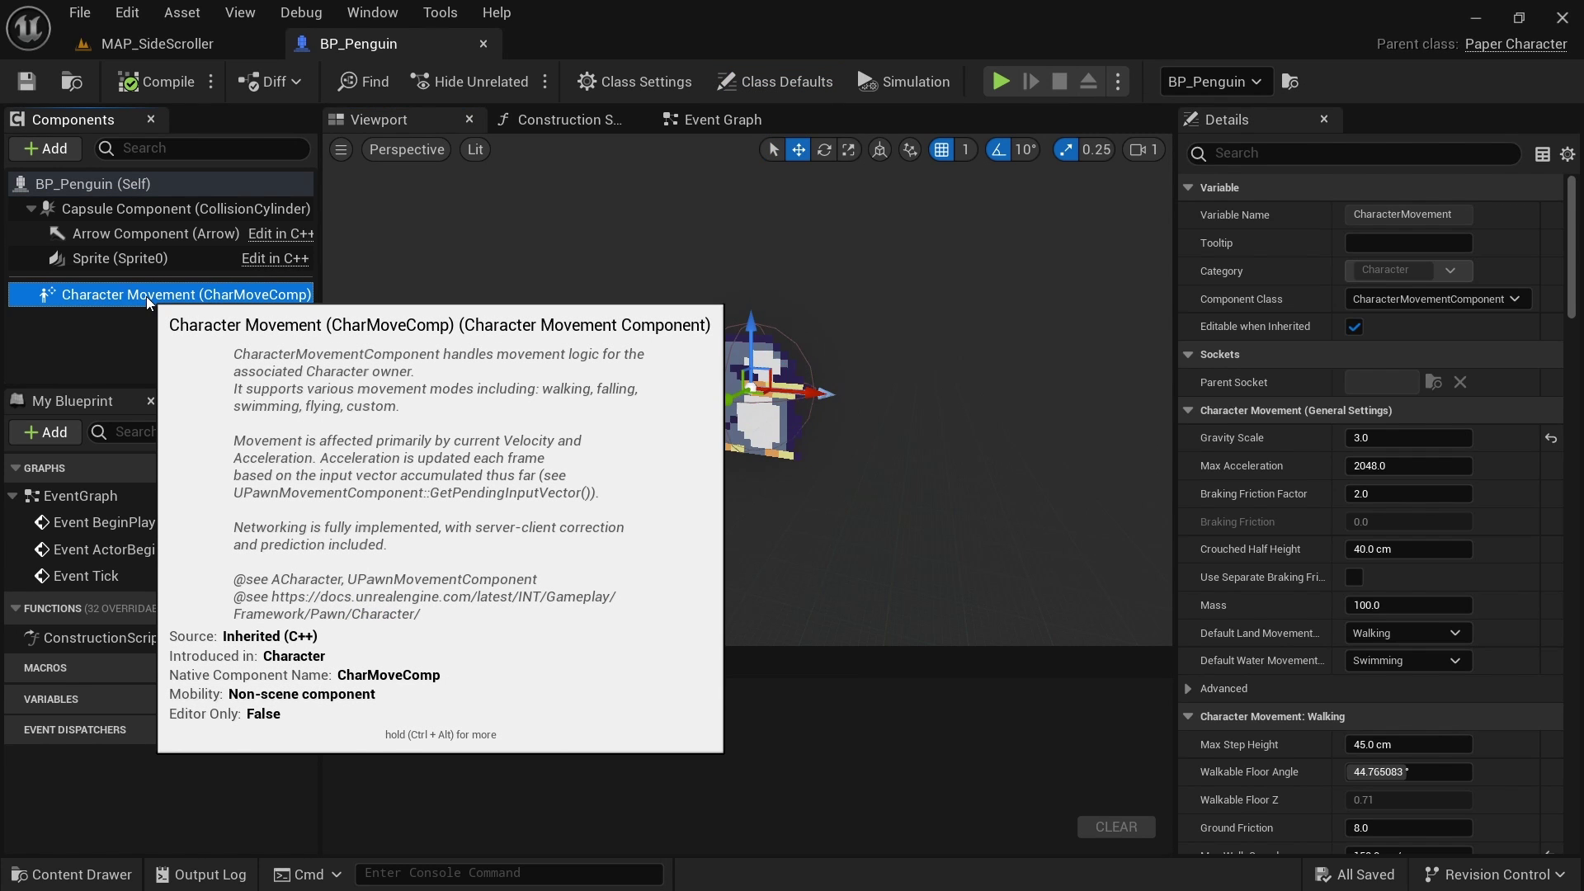
{"action": "left_click", "coordinate": [124, 258]}
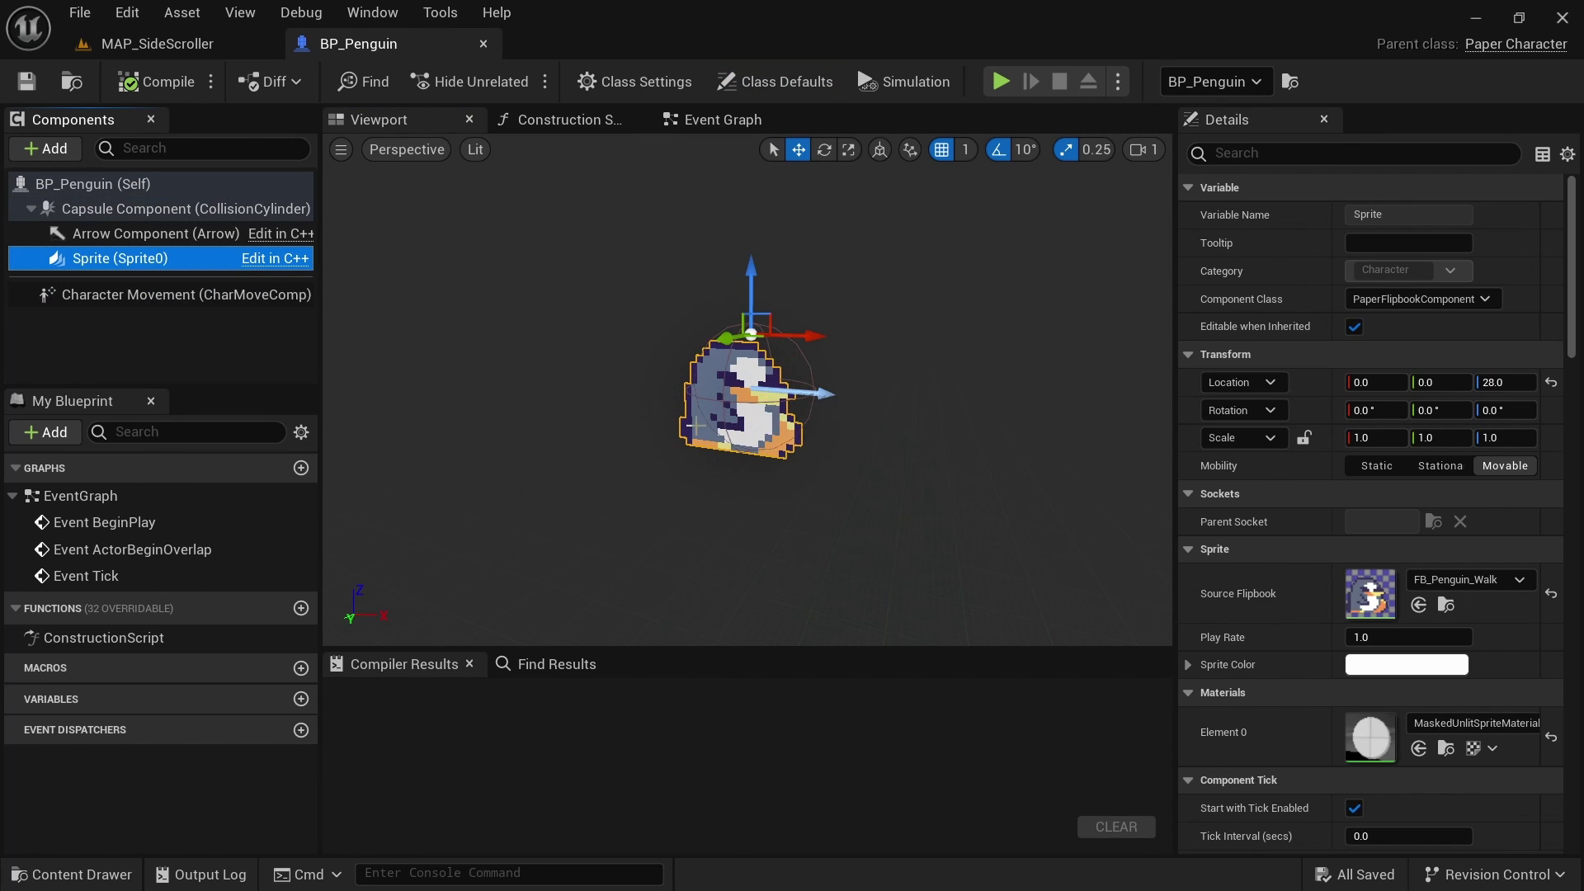
{"action": "left_click", "coordinate": [165, 209]}
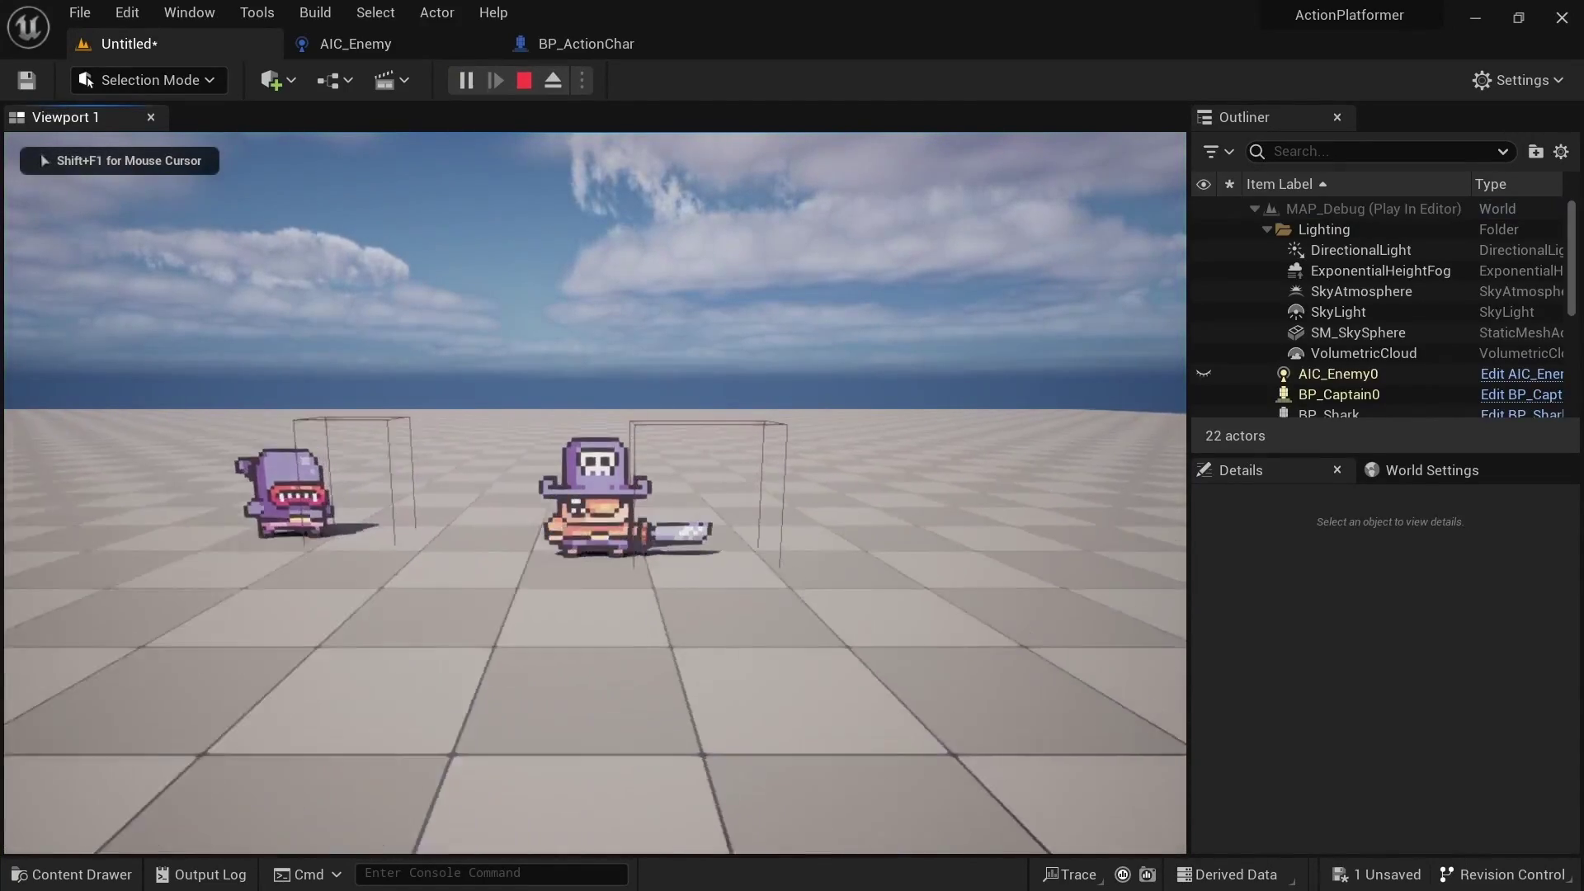
Switch back to the PatrolAI2D editor window showing MAP_SideScroller
{"action": "key", "text": "alt+Tab"}
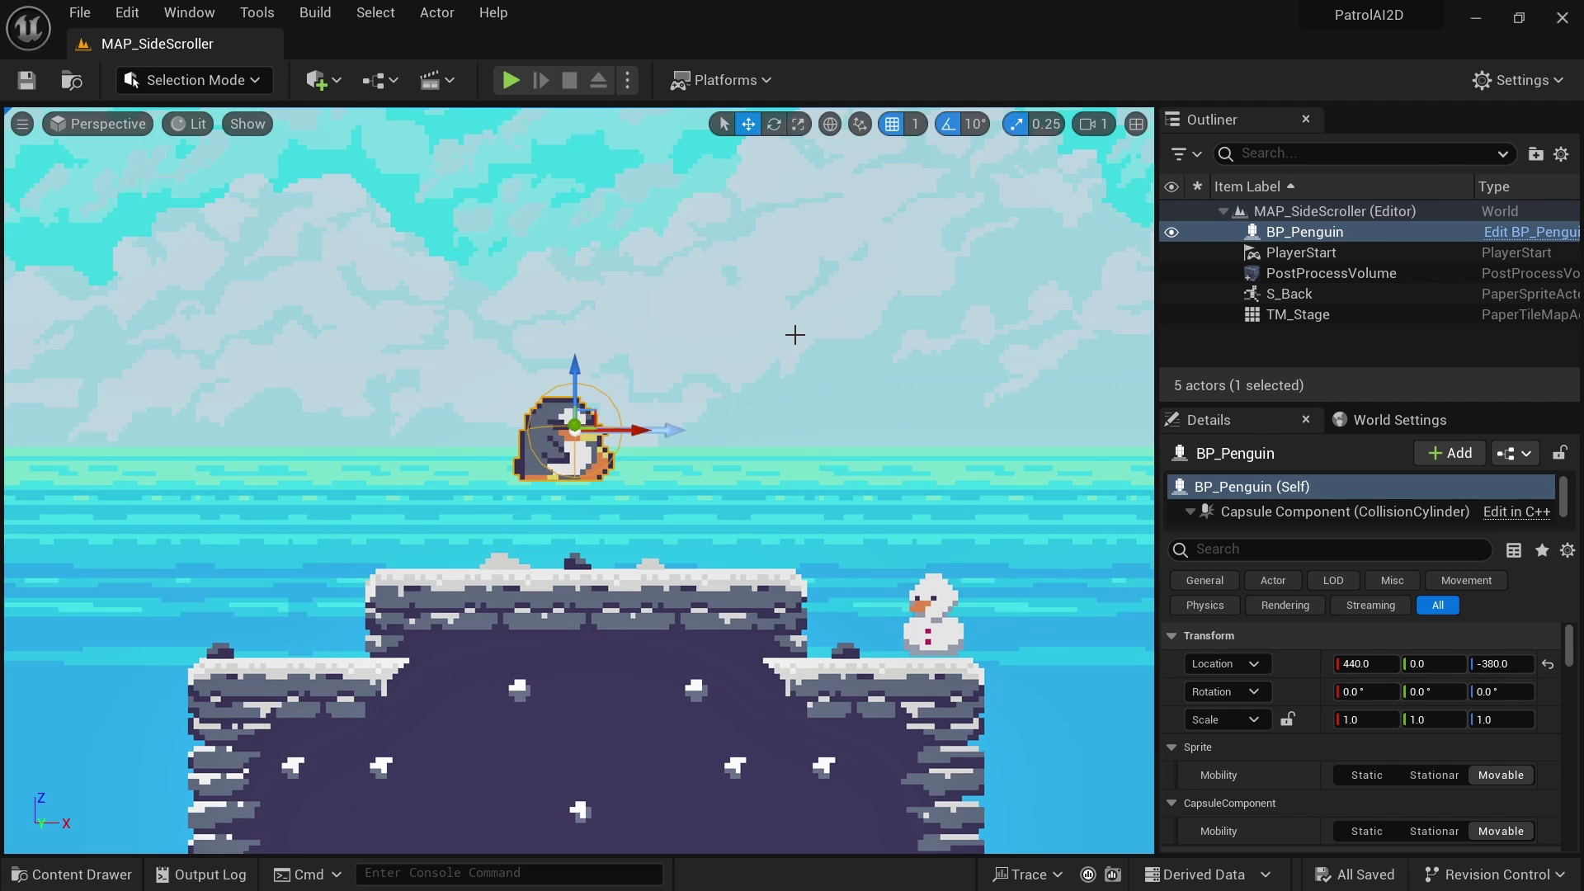
Deselect the penguin and open BP_Penguin from the Content Drawer's 2DSideScroller folder
{"action": "left_click", "coordinate": [795, 334]}
{"action": "left_click", "coordinate": [72, 875]}
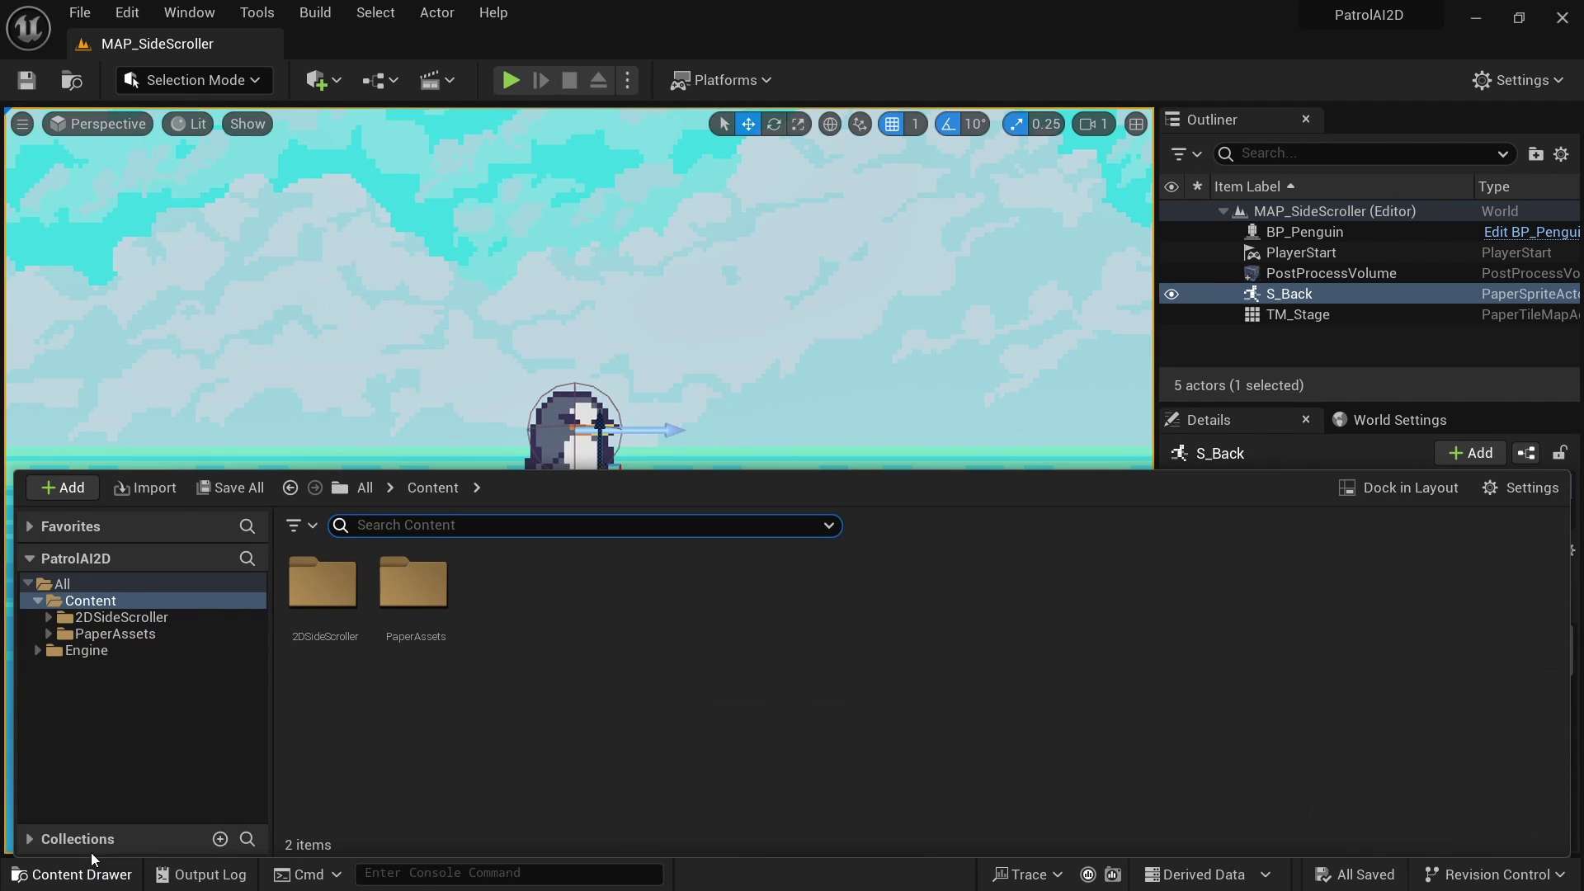
{"action": "left_click", "coordinate": [319, 595]}
{"action": "double_click", "coordinate": [318, 596]}
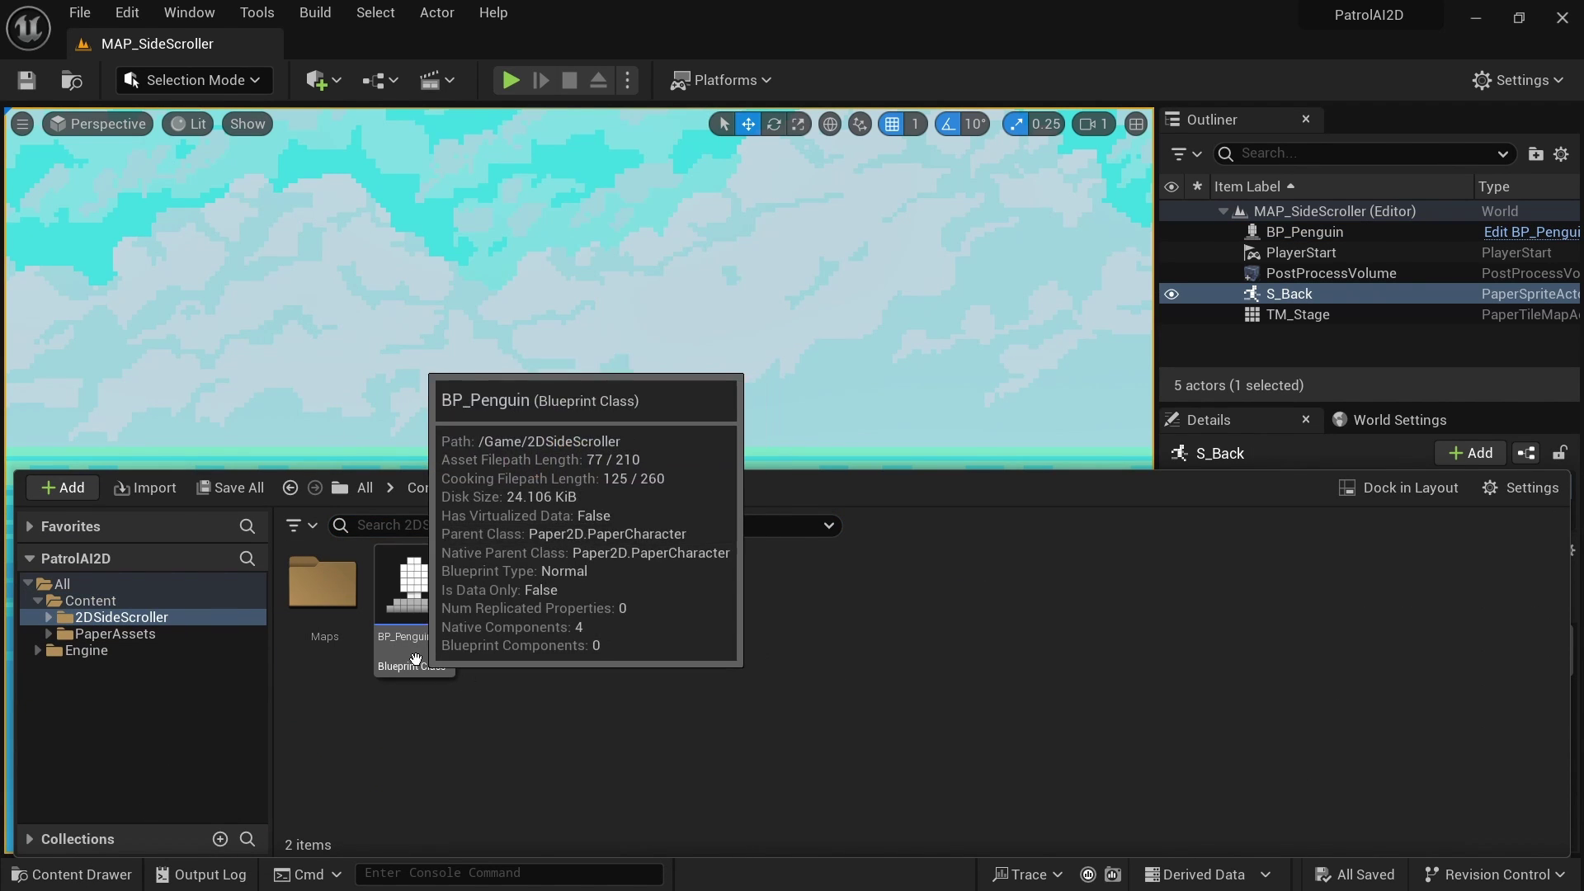
{"action": "double_click", "coordinate": [440, 650]}
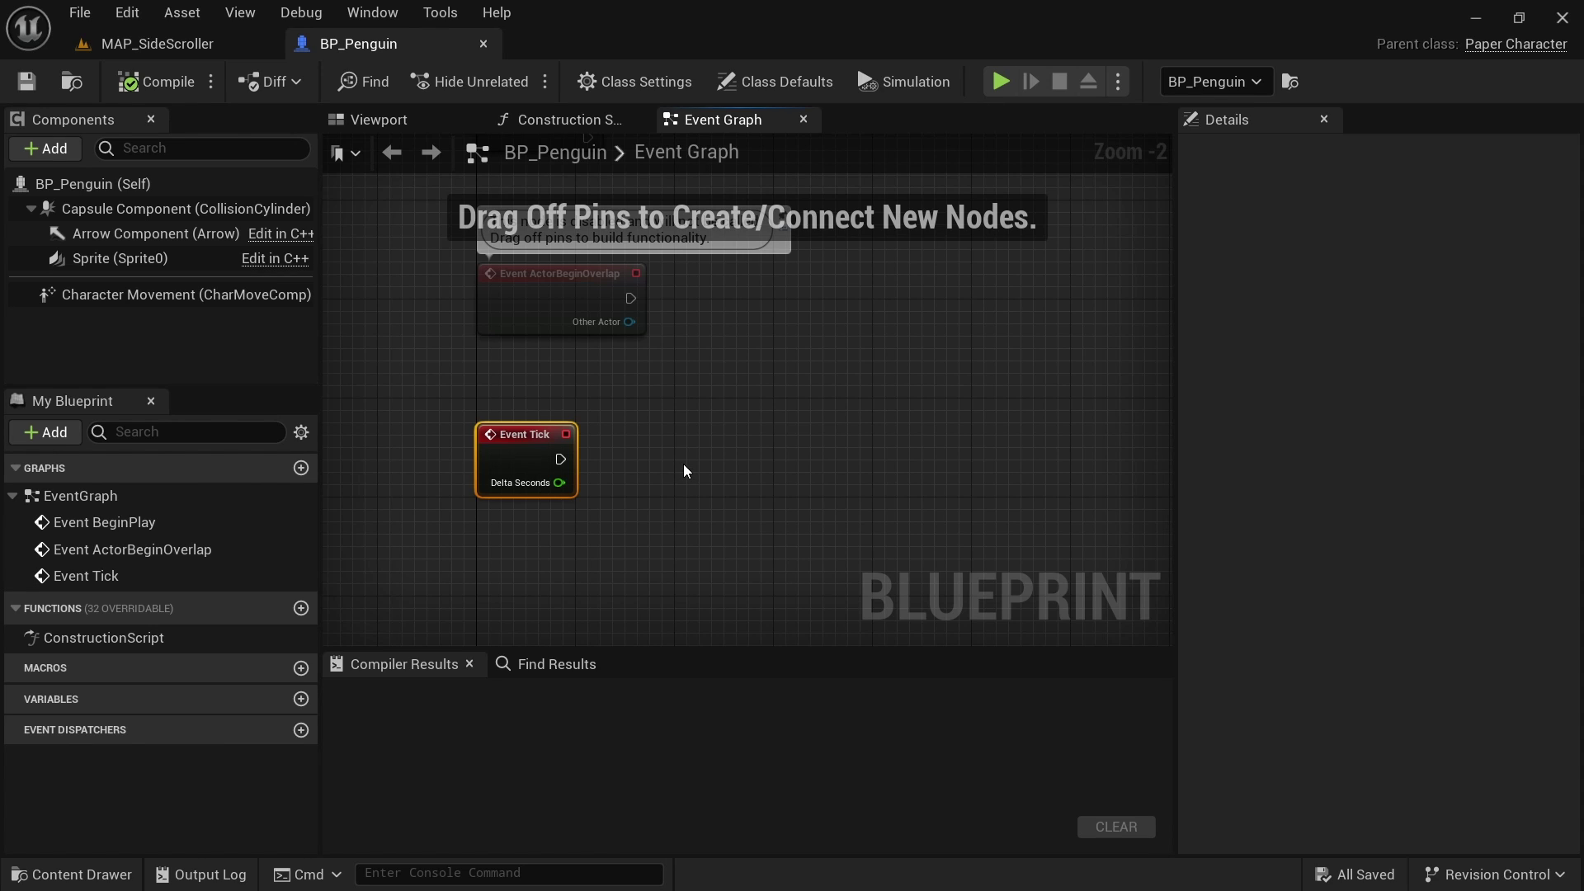
Add an Add Movement Input node after Event Tick and move the nodes up in the graph
{"action": "left_click_drag", "start_coordinate": [560, 460], "coordinate": [672, 470]}
{"action": "type", "text": "add move"}
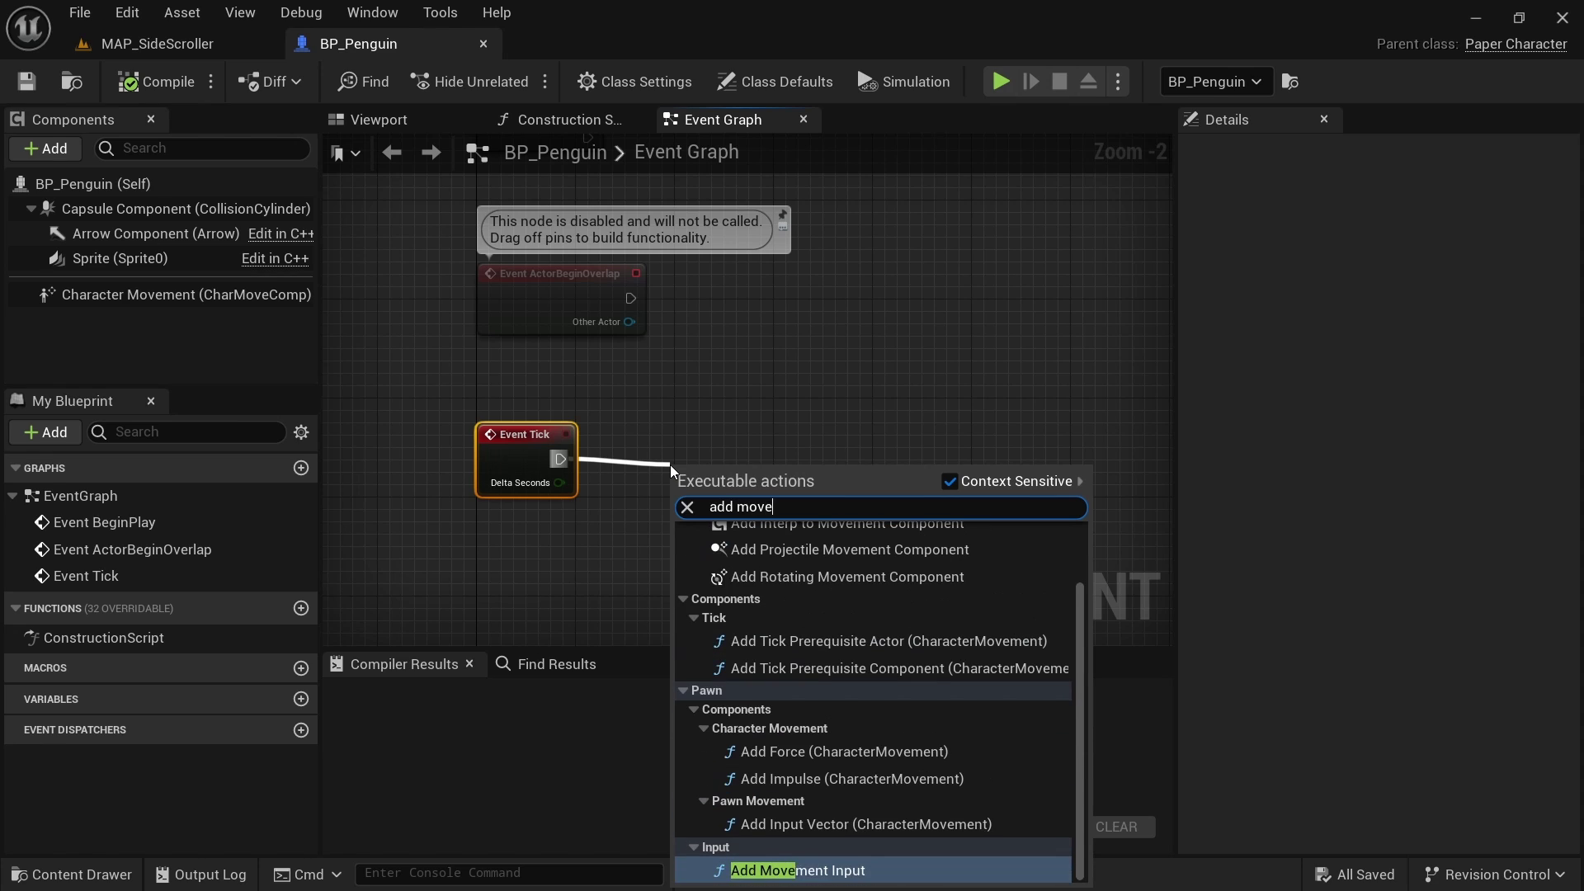
{"action": "type", "text": "ment input"}
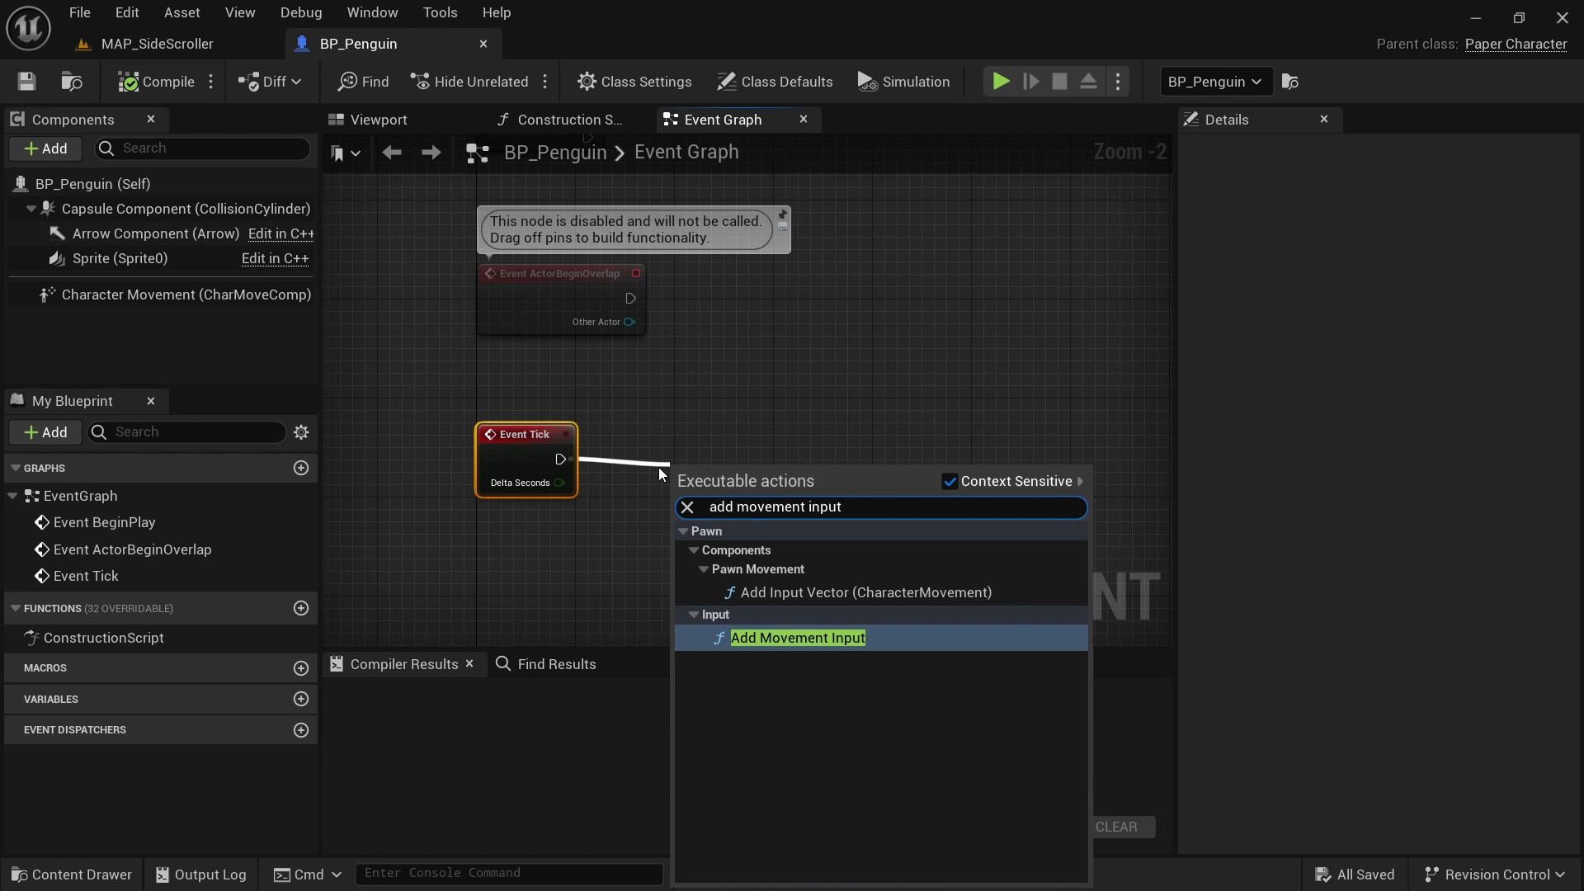
{"action": "left_click", "coordinate": [798, 638]}
{"action": "scroll", "coordinate": [759, 459], "scroll_direction": "up", "scroll_amount": 2}
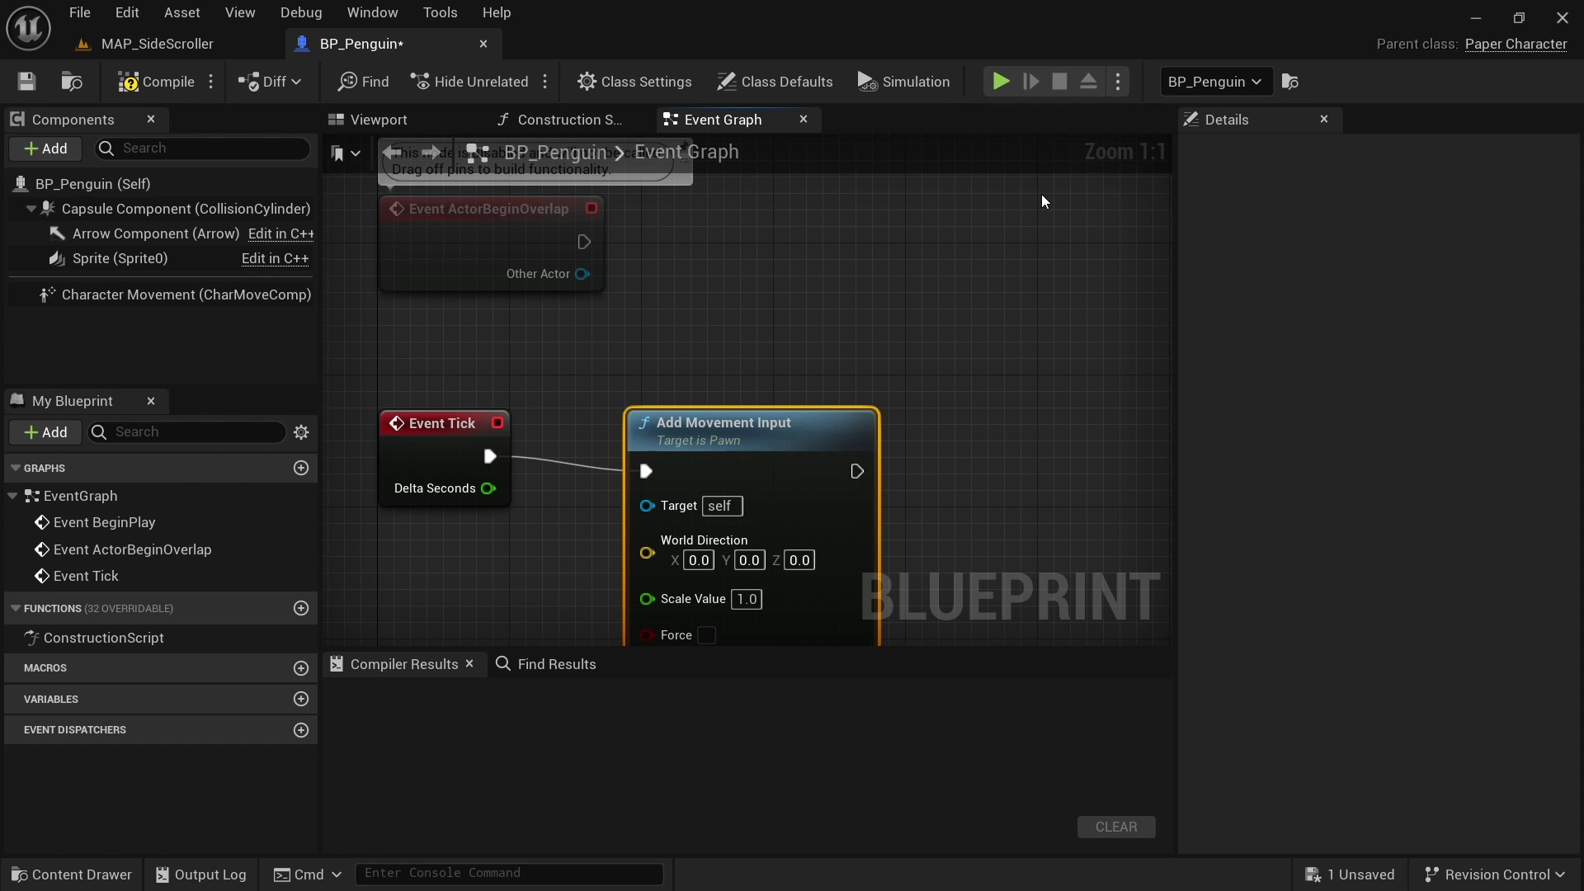
{"action": "right_click_drag", "start_coordinate": [899, 429], "coordinate": [1023, 341]}
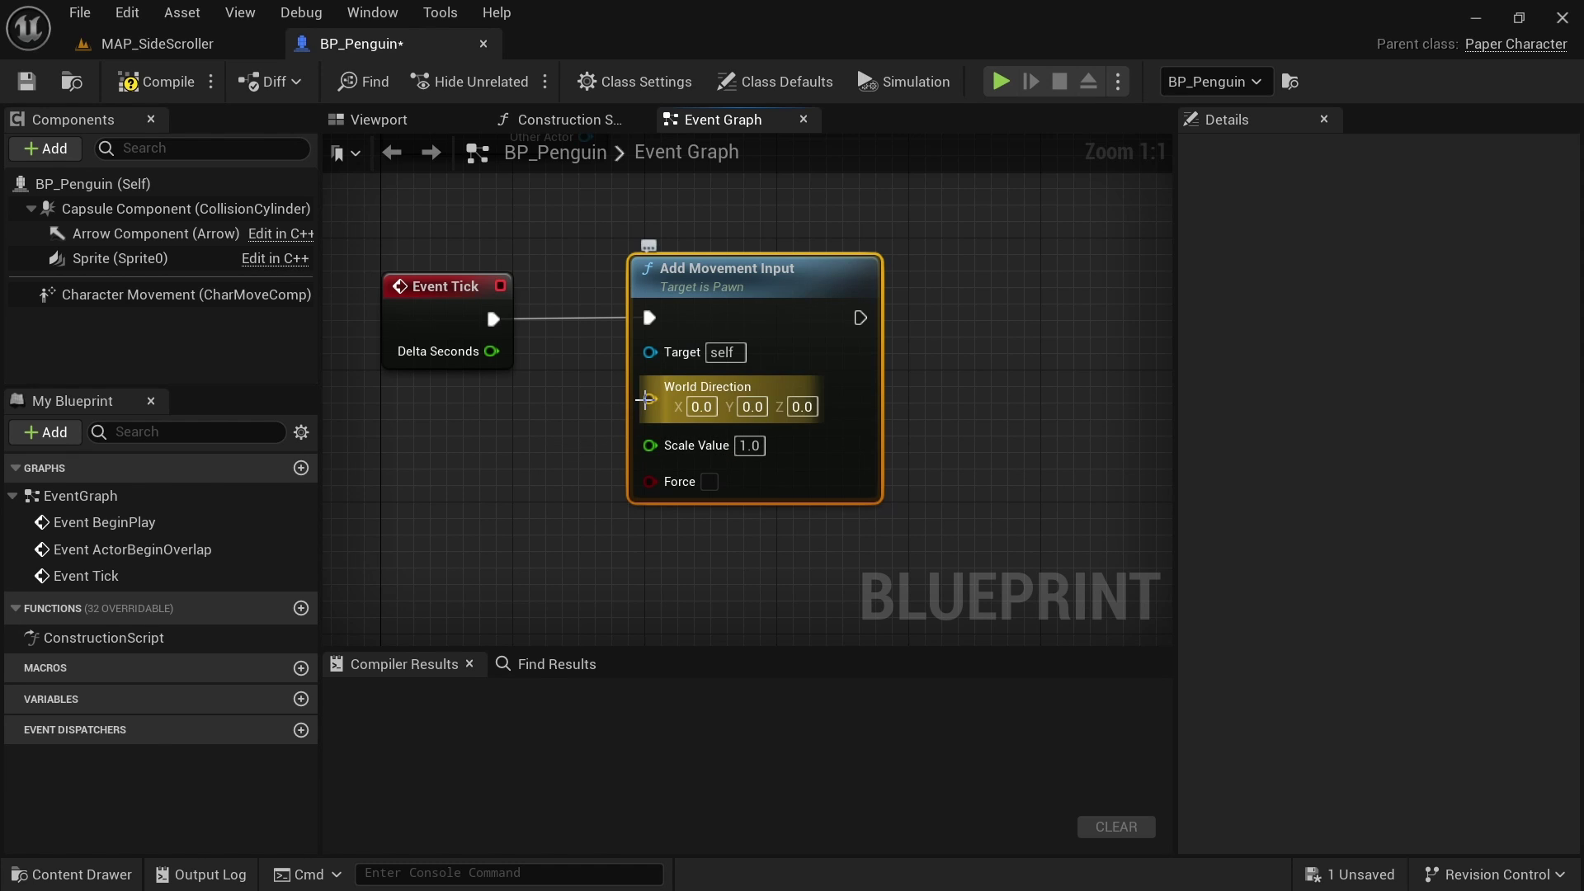
Feed Get Actor Forward Vector into World Direction and arrange the two nodes side by side
{"action": "left_click_drag", "start_coordinate": [651, 400], "coordinate": [529, 443]}
{"action": "type", "text": "getactorfor"}
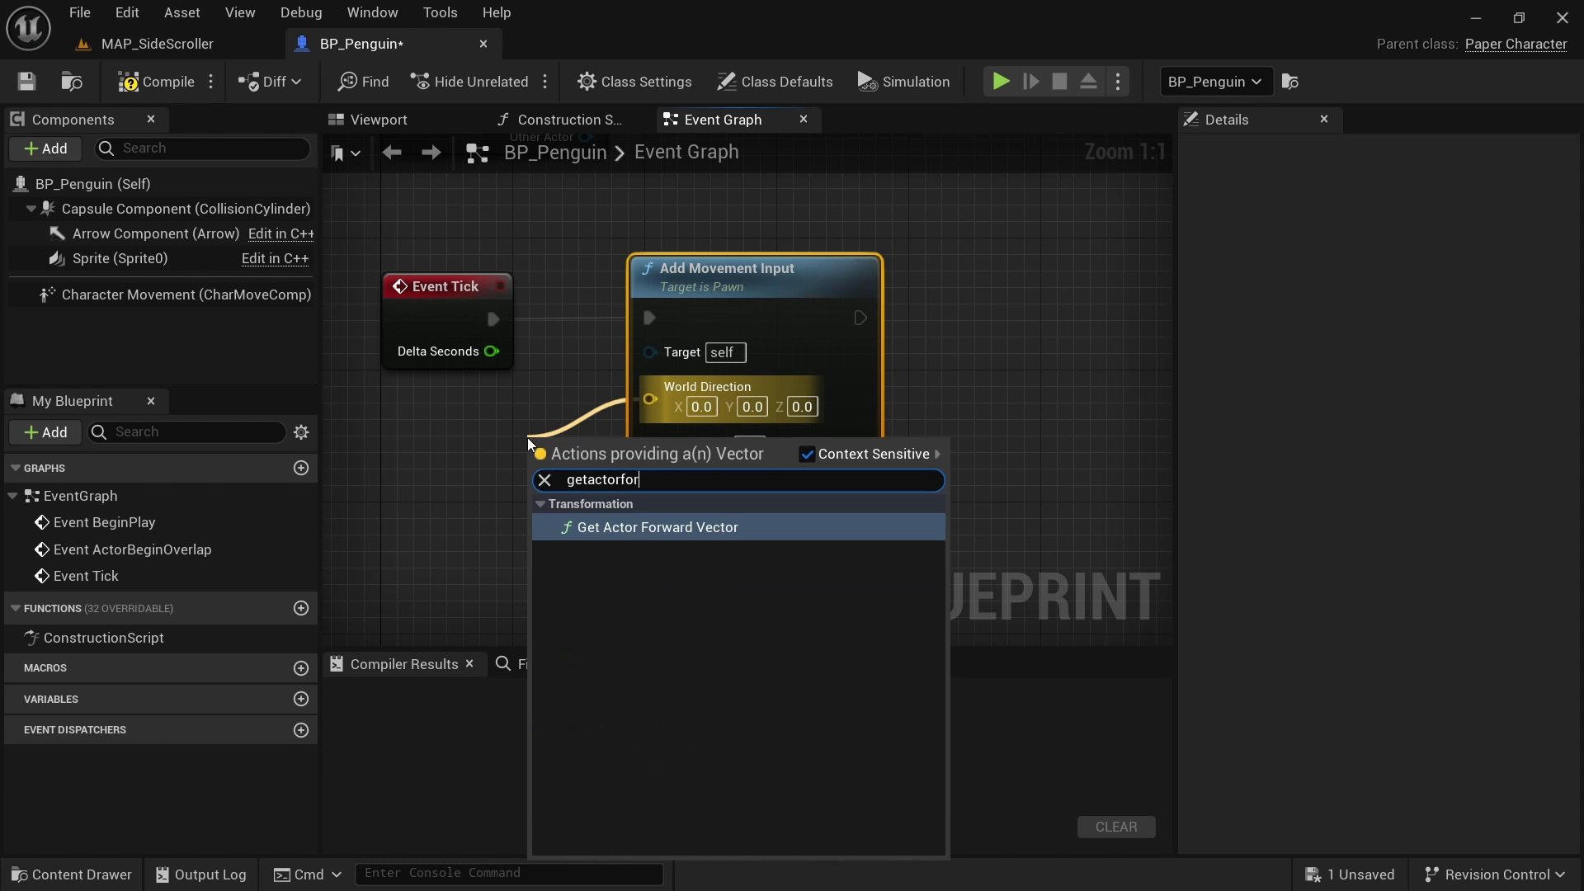
{"action": "left_click", "coordinate": [659, 528]}
{"action": "left_click_drag", "start_coordinate": [786, 368], "coordinate": [975, 364]}
{"action": "left_click_drag", "start_coordinate": [753, 436], "coordinate": [785, 354]}
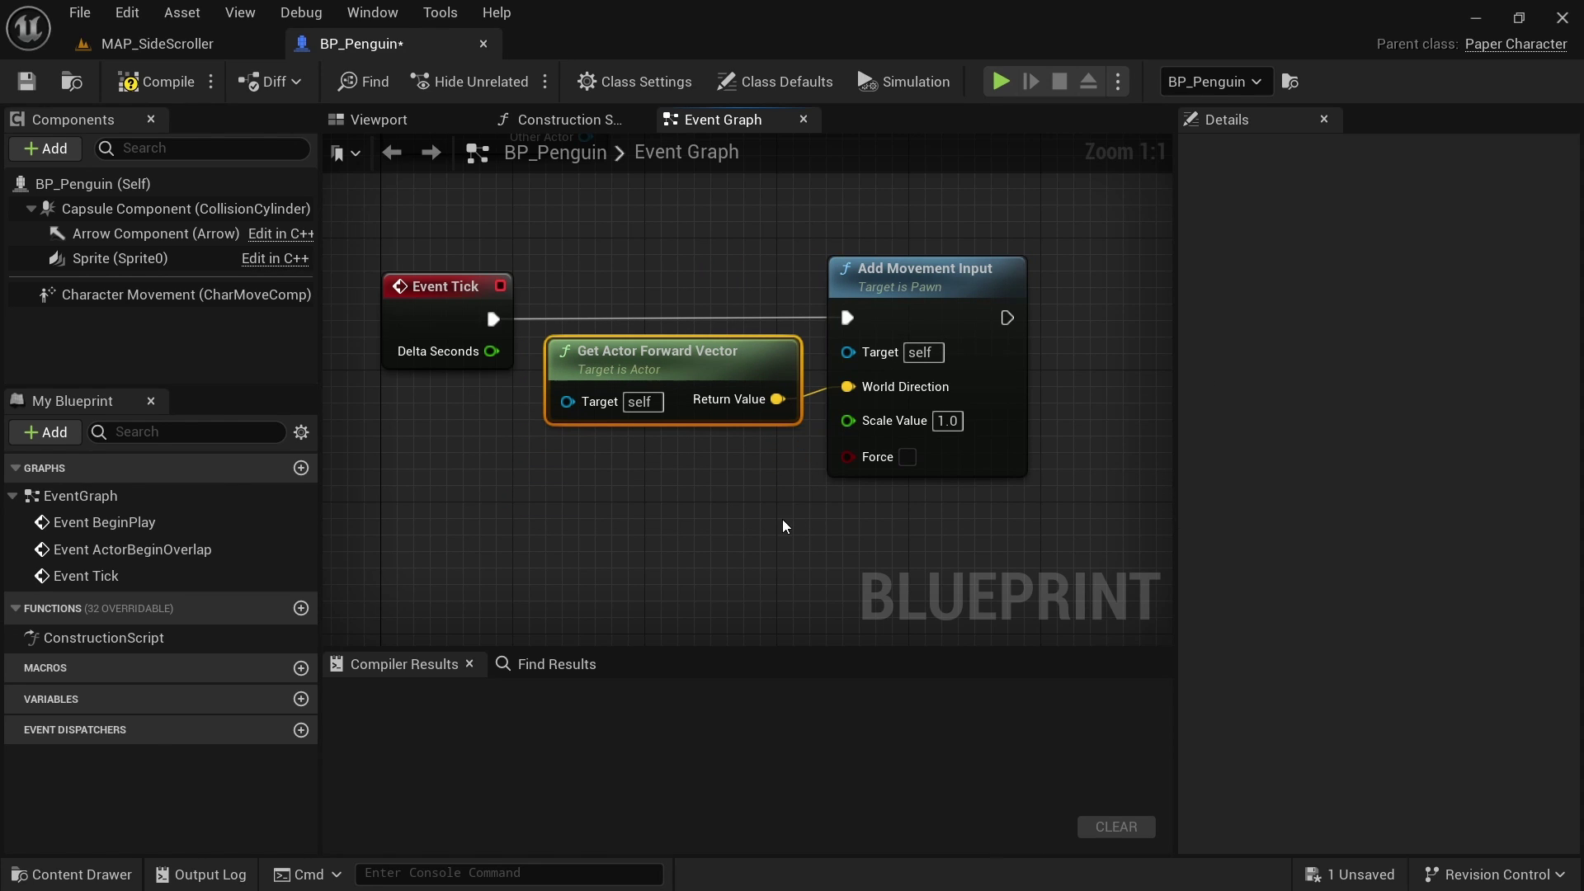
{"action": "left_click", "coordinate": [988, 446]}
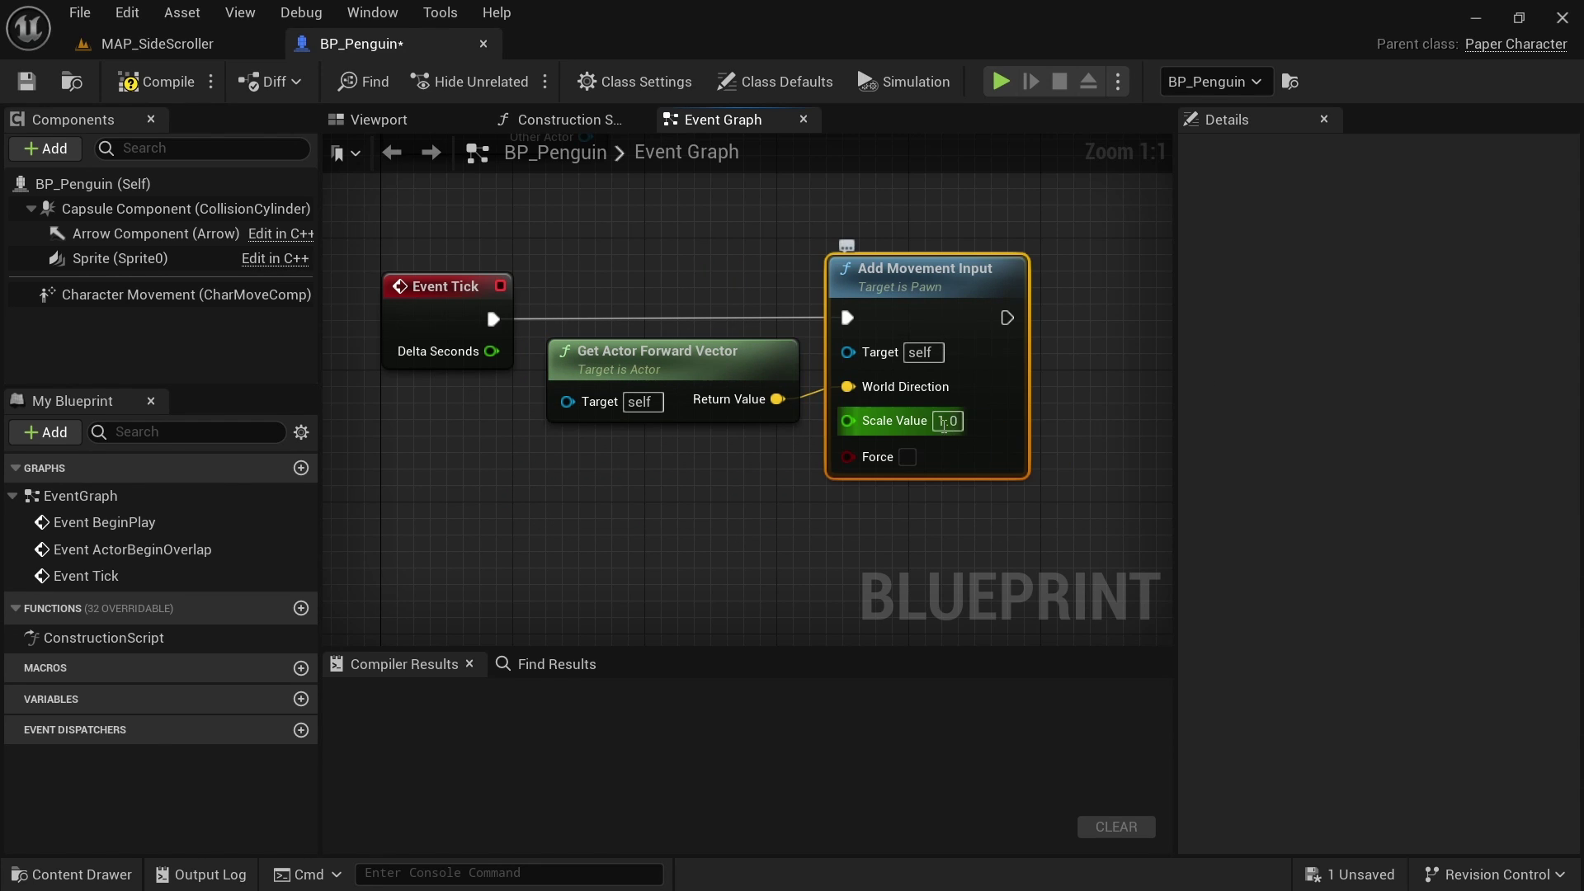
{"action": "key", "text": "ctrl+a"}
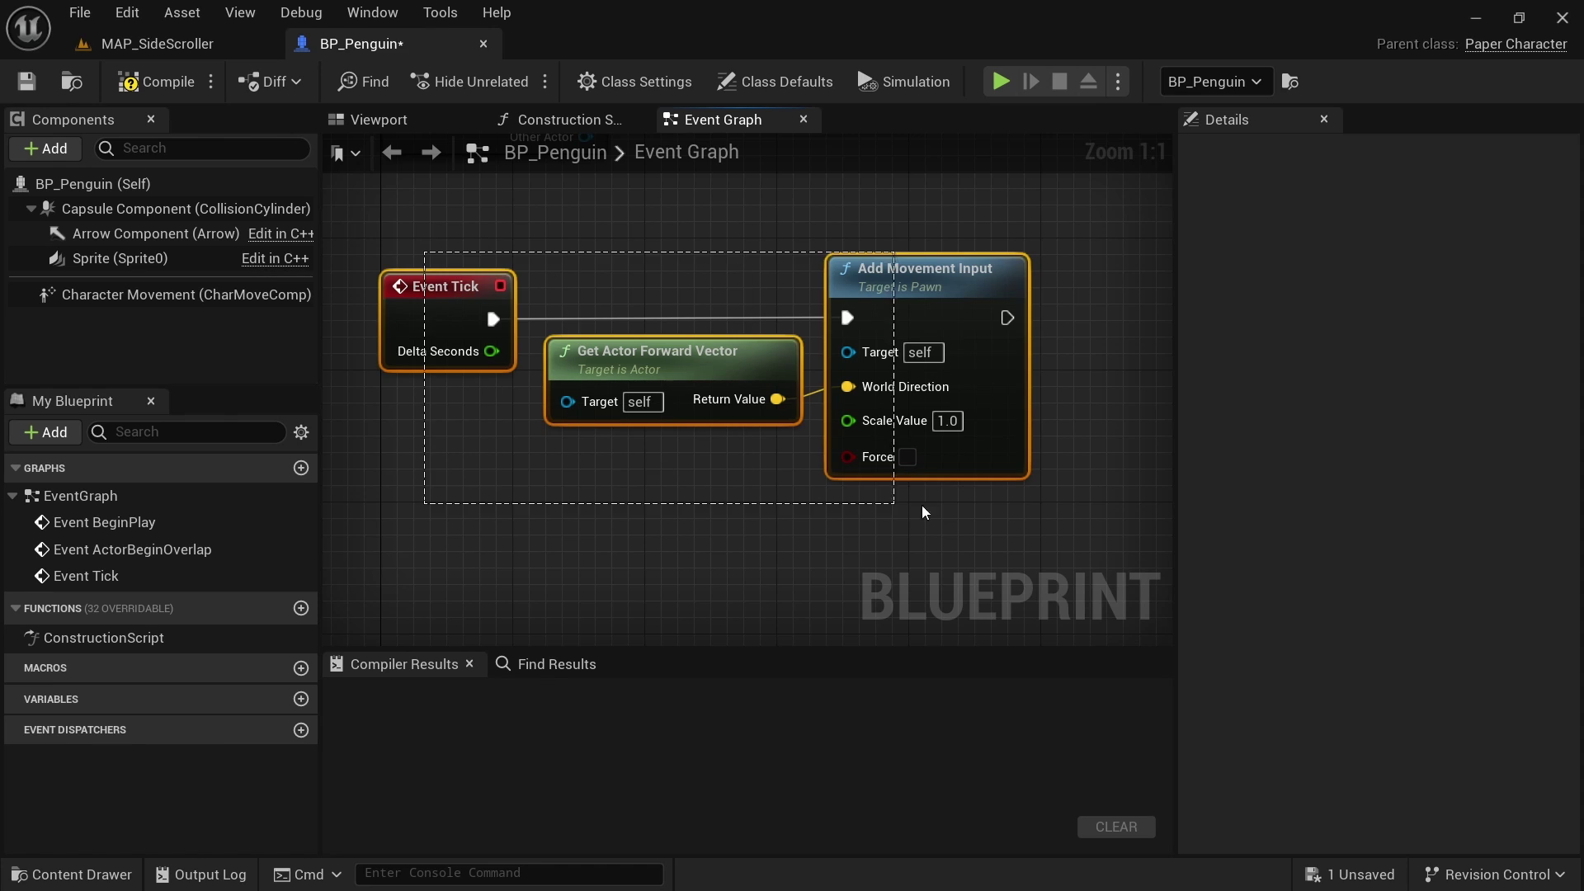
{"action": "left_click", "coordinate": [877, 544]}
Playtest MAP_SideScroller to watch the penguin walk forward off the stage
{"action": "left_click", "coordinate": [177, 44]}
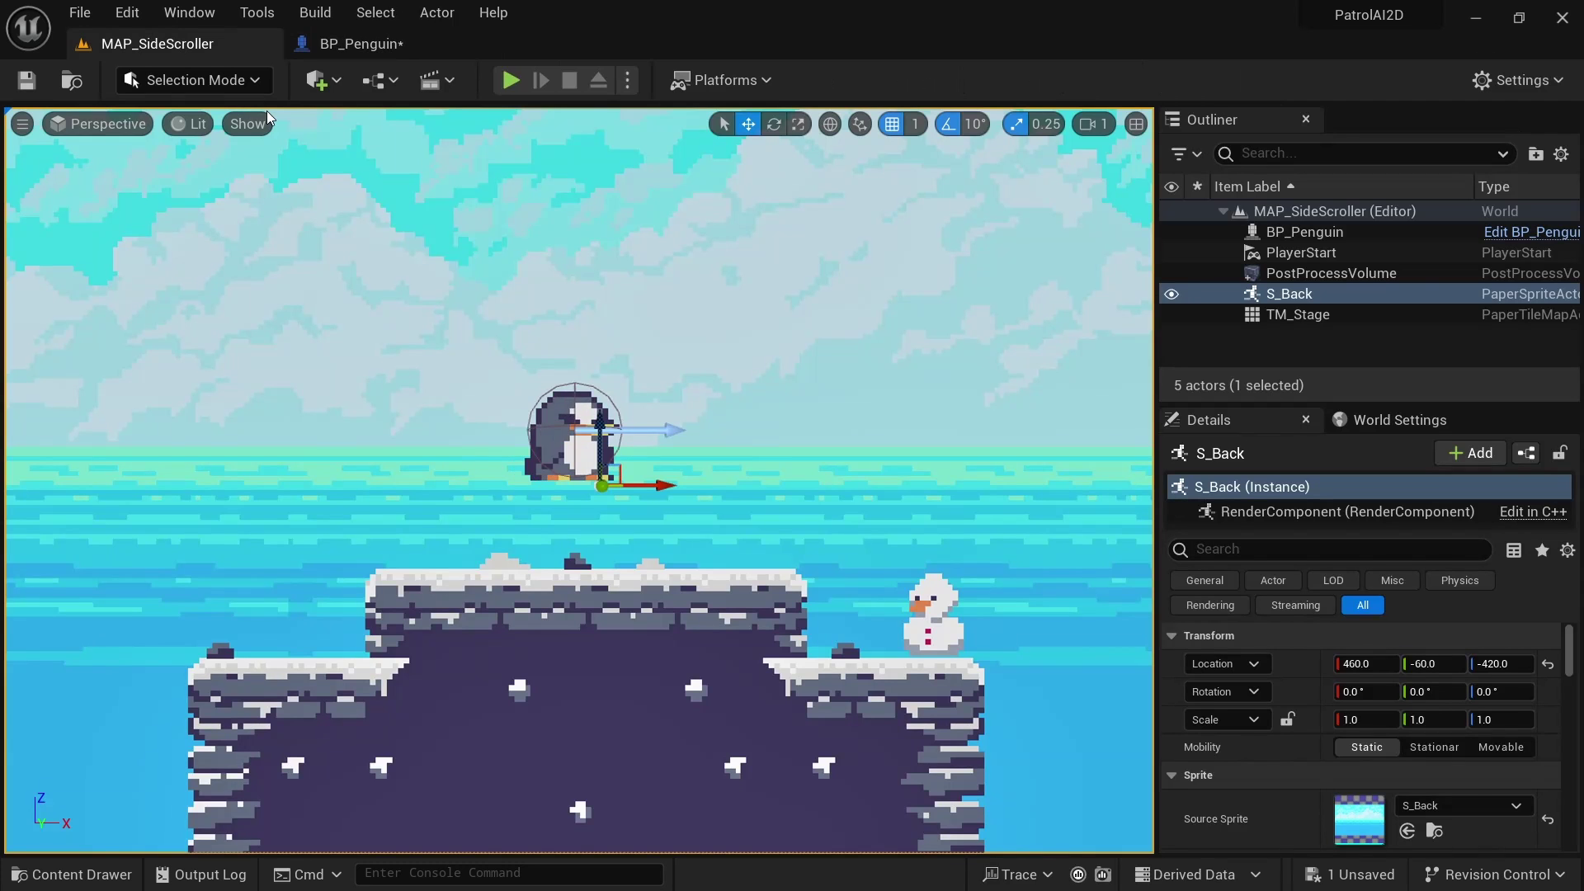
{"action": "left_click", "coordinate": [510, 80]}
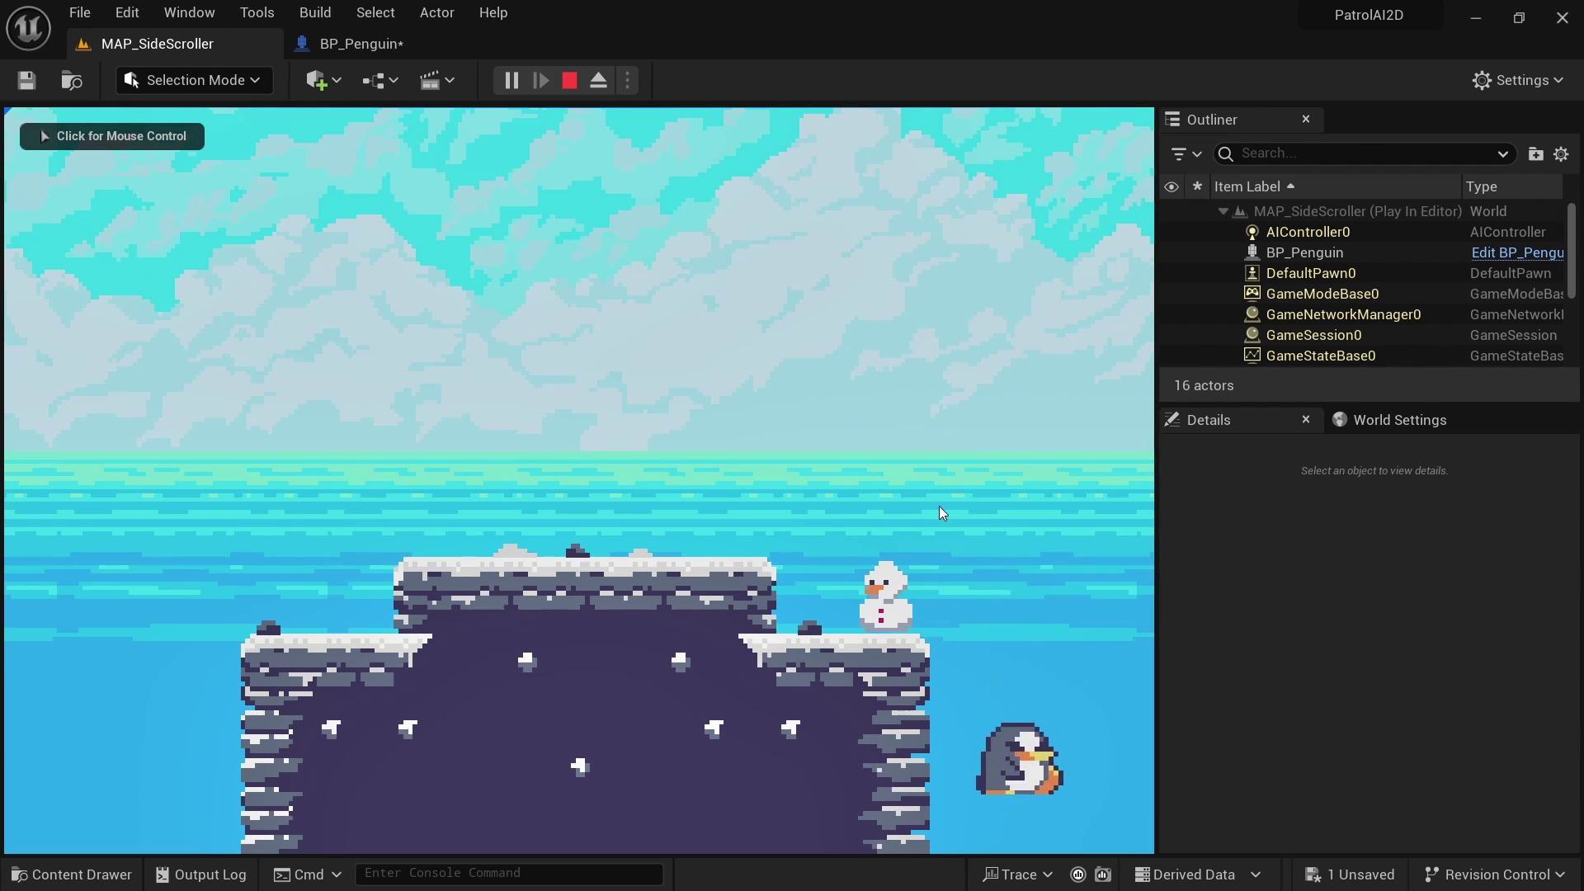
{"action": "key", "text": "Escape"}
Look up Character Movement's Max Walk Speed (150 cm/s) in BP_Penguin's Details, then return to MAP_SideScroller
{"action": "left_click", "coordinate": [369, 47]}
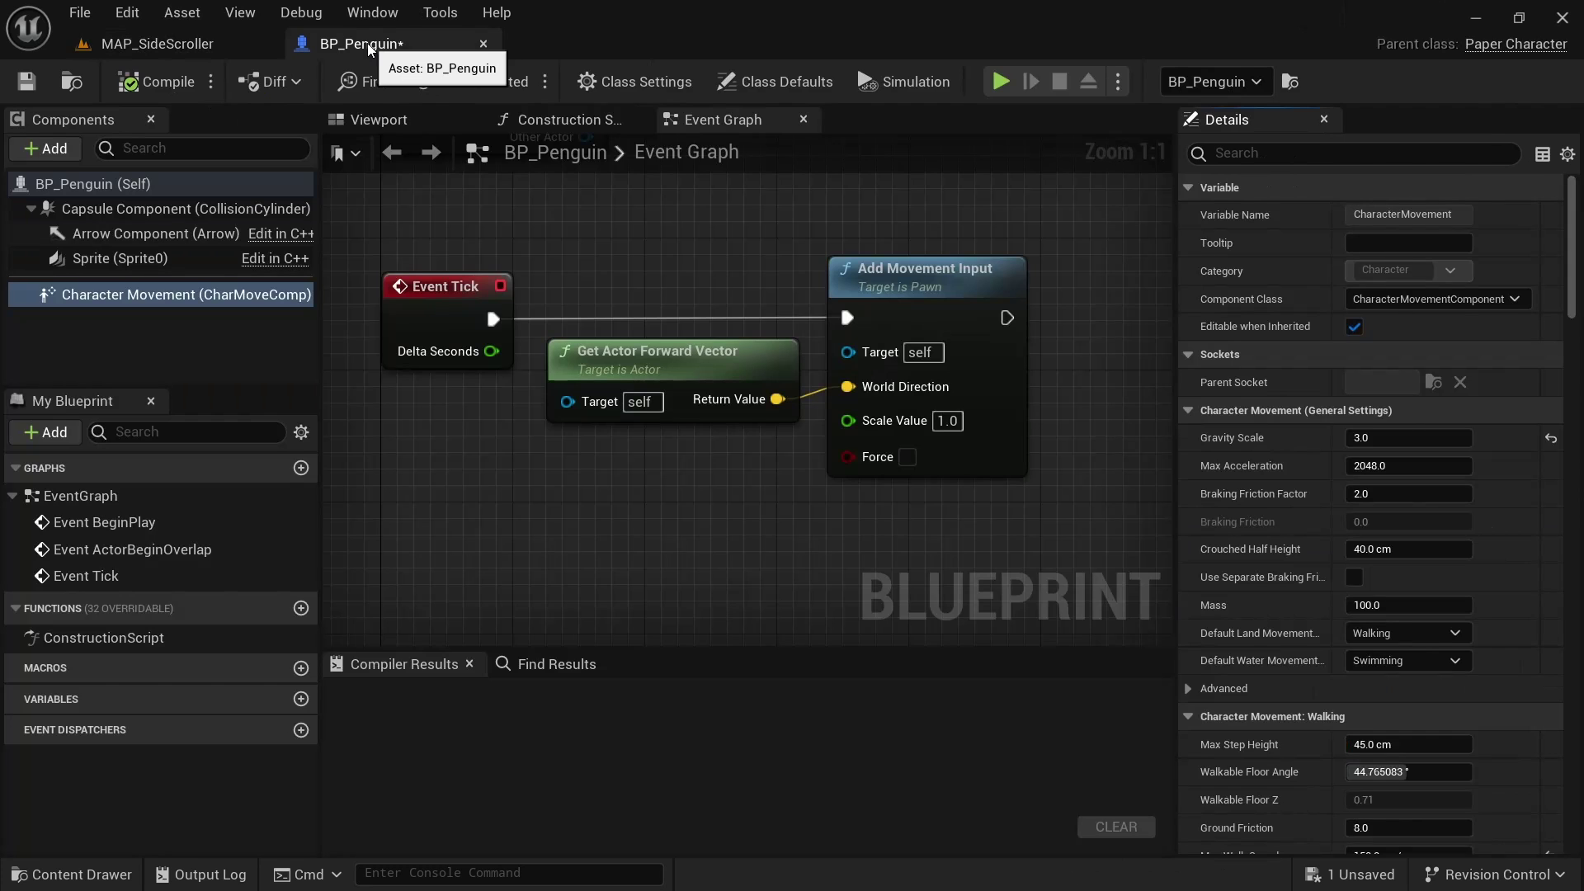
{"action": "left_click", "coordinate": [191, 296]}
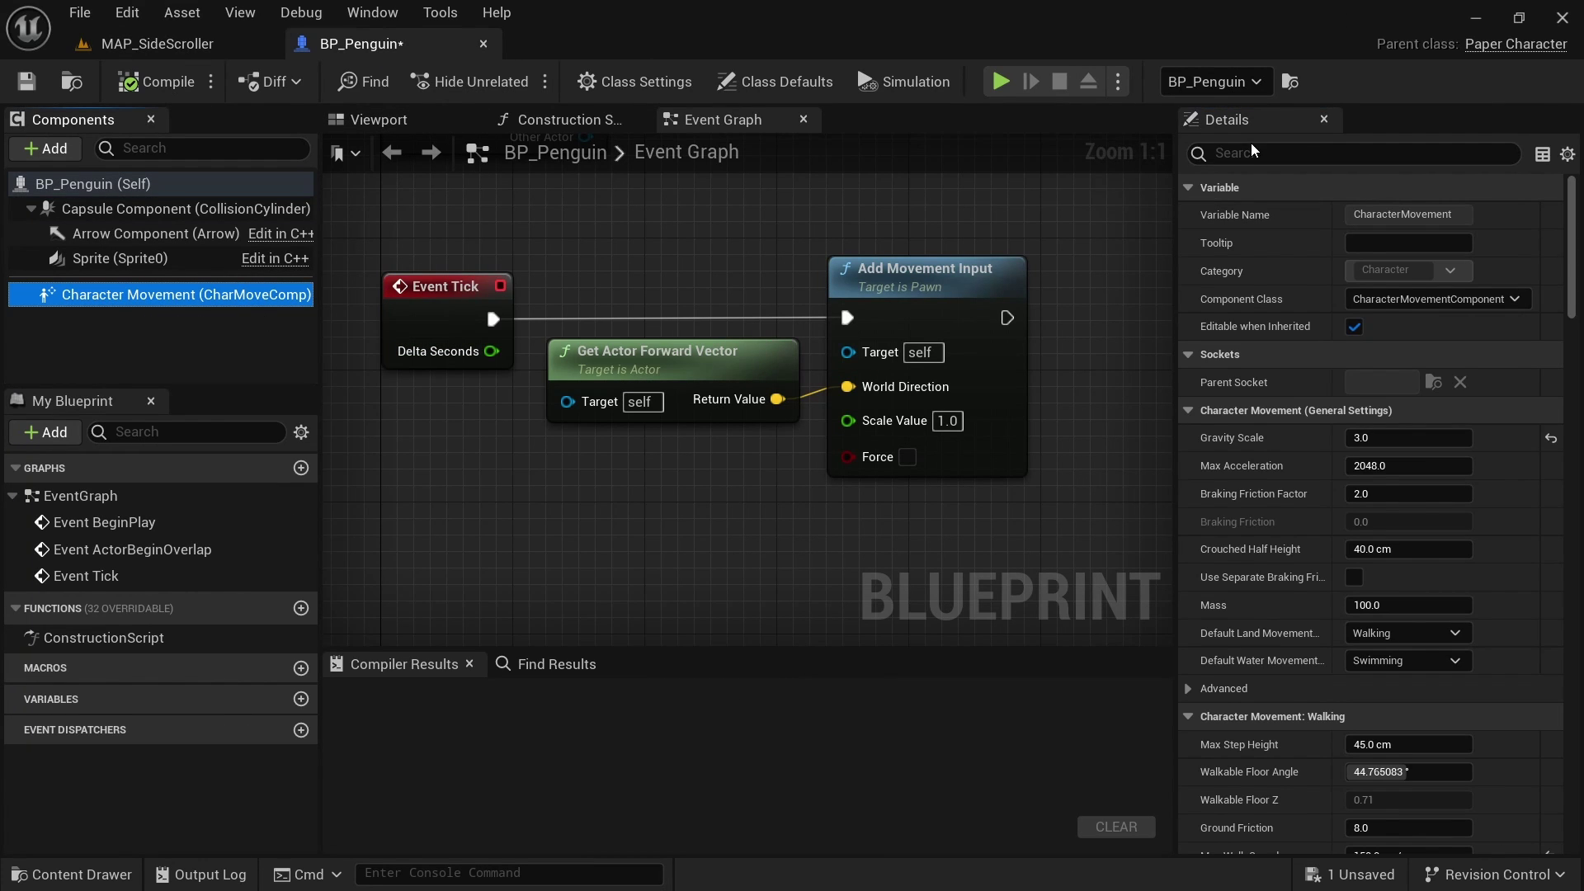
{"action": "left_click", "coordinate": [1257, 154]}
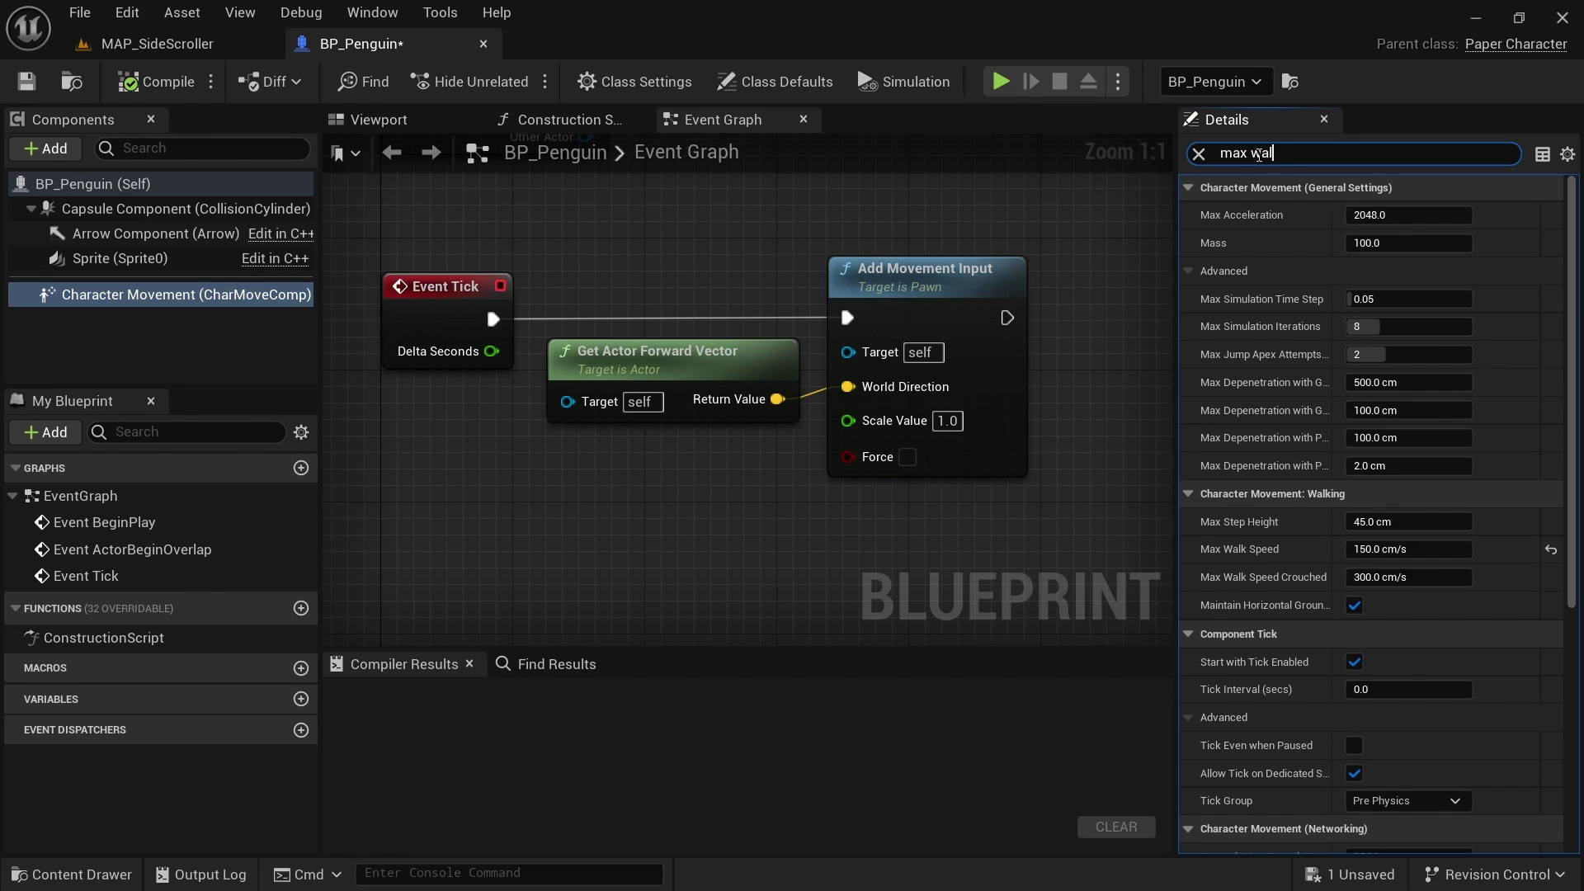
{"action": "type", "text": "max walk spee"}
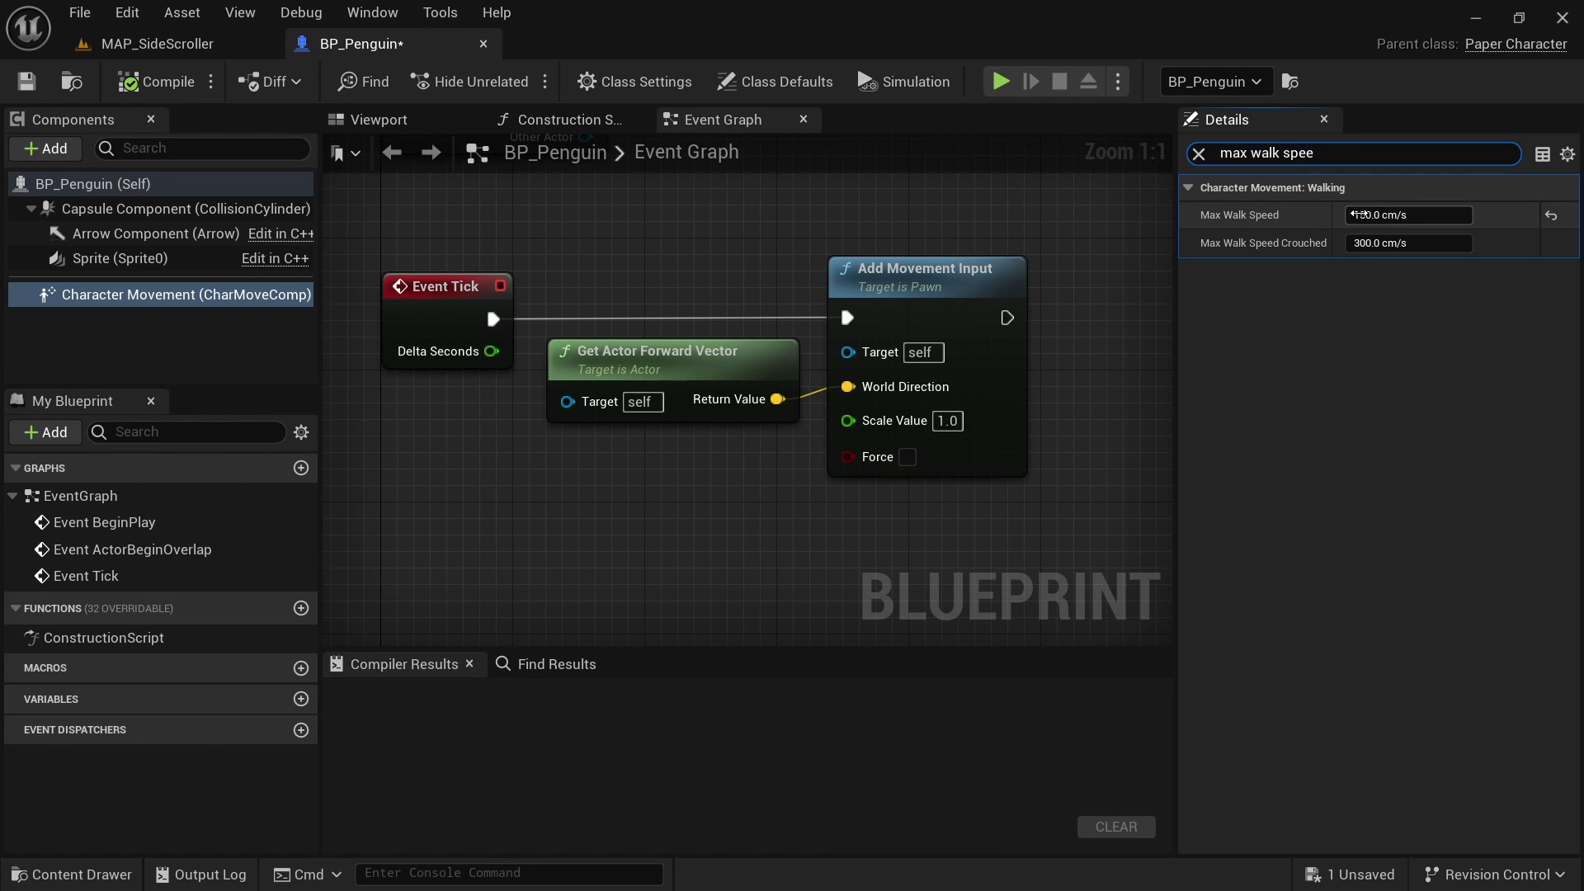
{"action": "left_click", "coordinate": [1199, 155]}
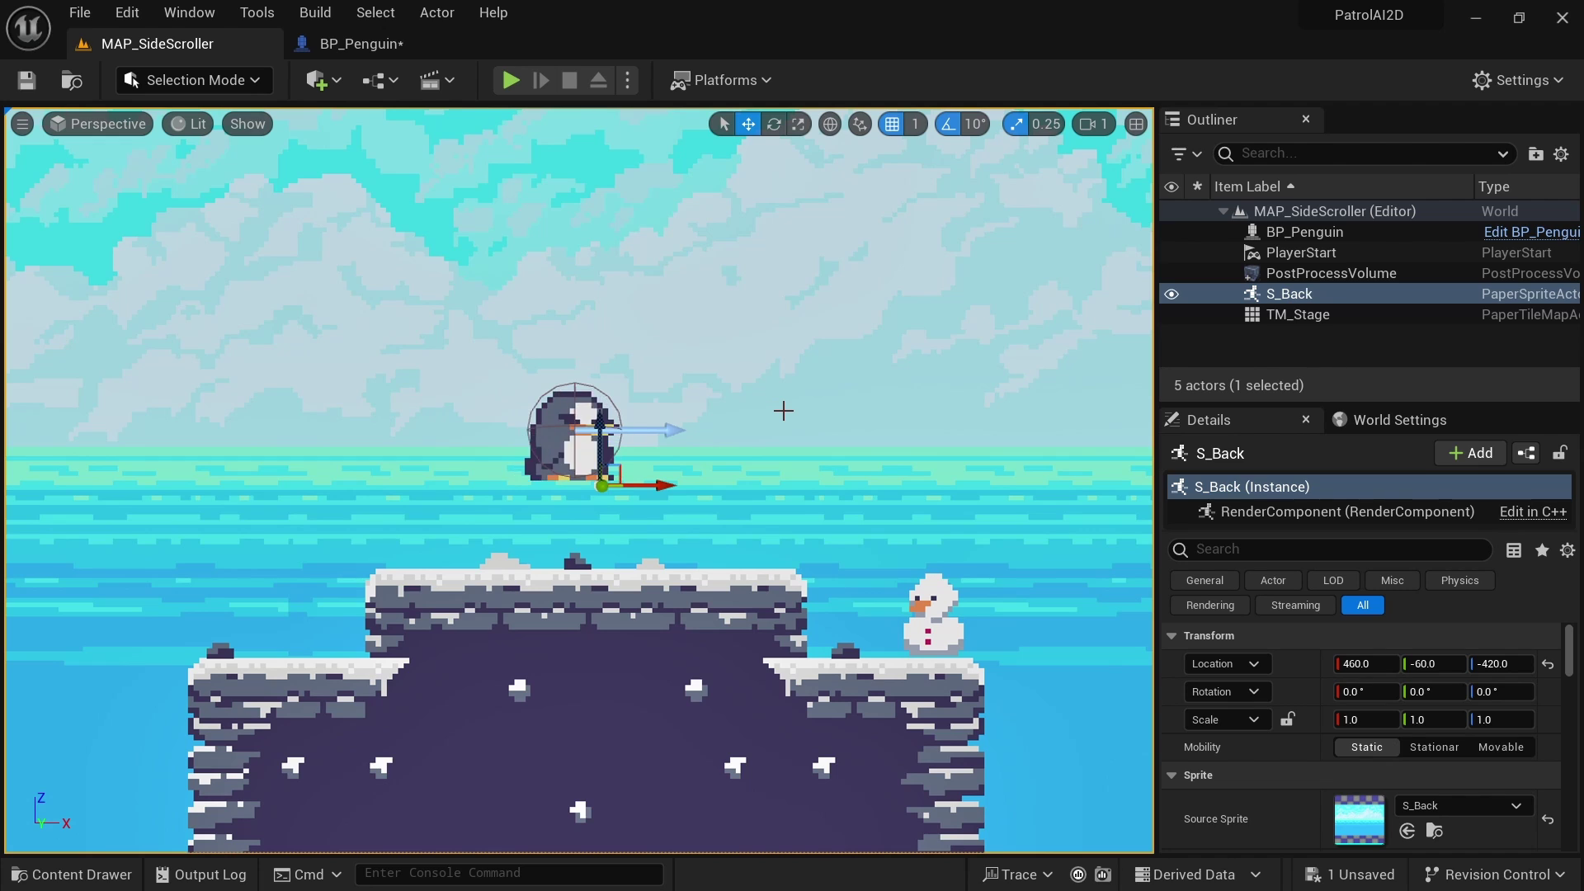
Playtest, then drag the penguin left above the stage and playtest again
{"action": "left_click", "coordinate": [516, 80]}
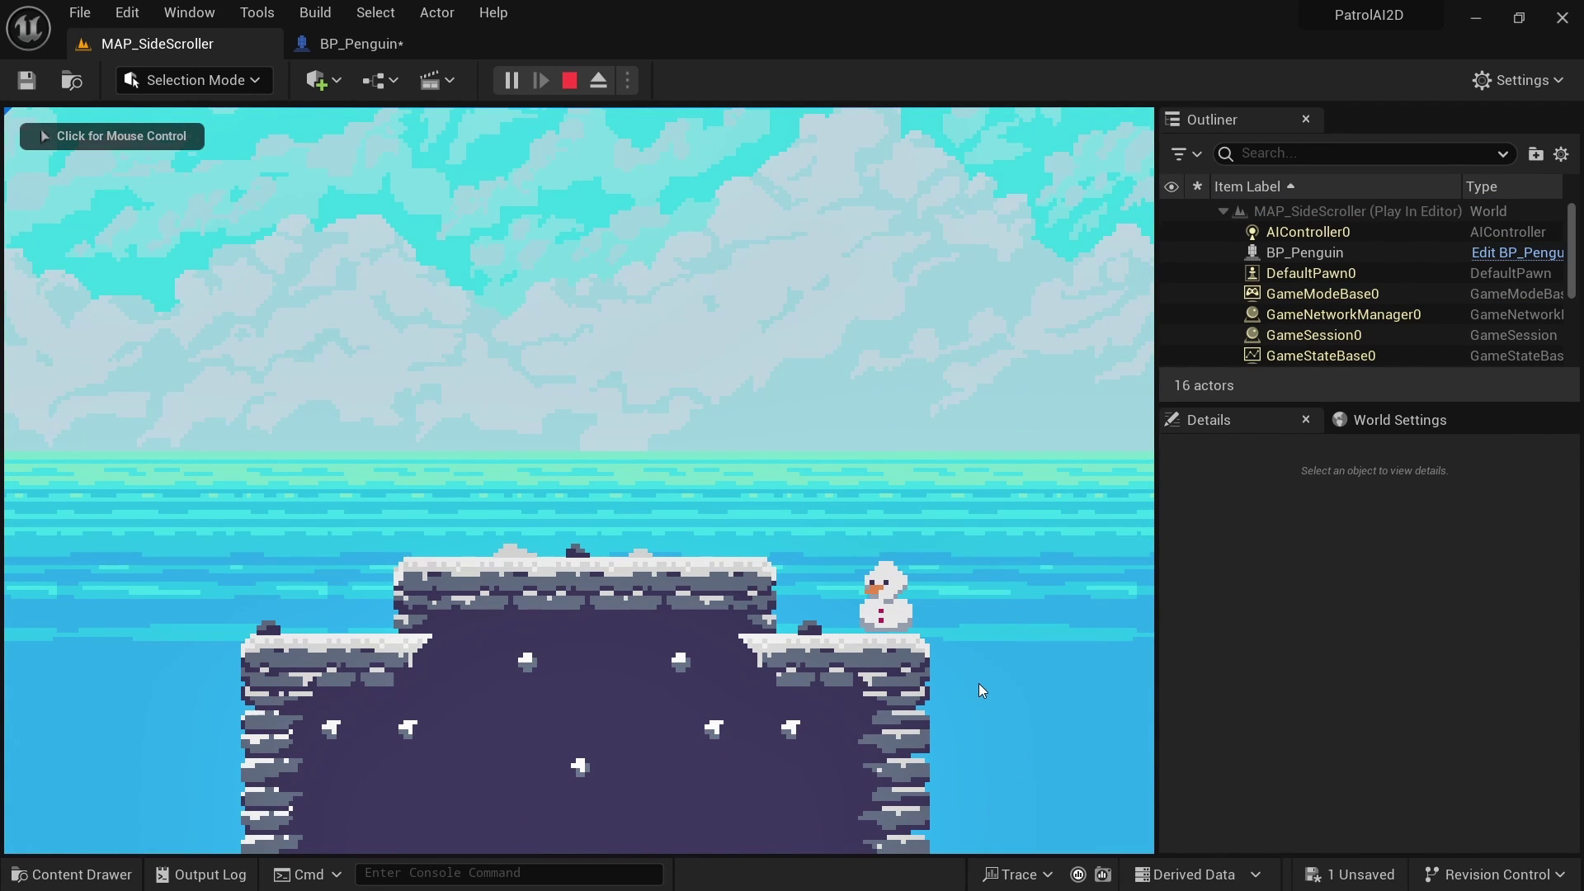
{"action": "key", "text": "Escape"}
{"action": "left_click", "coordinate": [606, 462]}
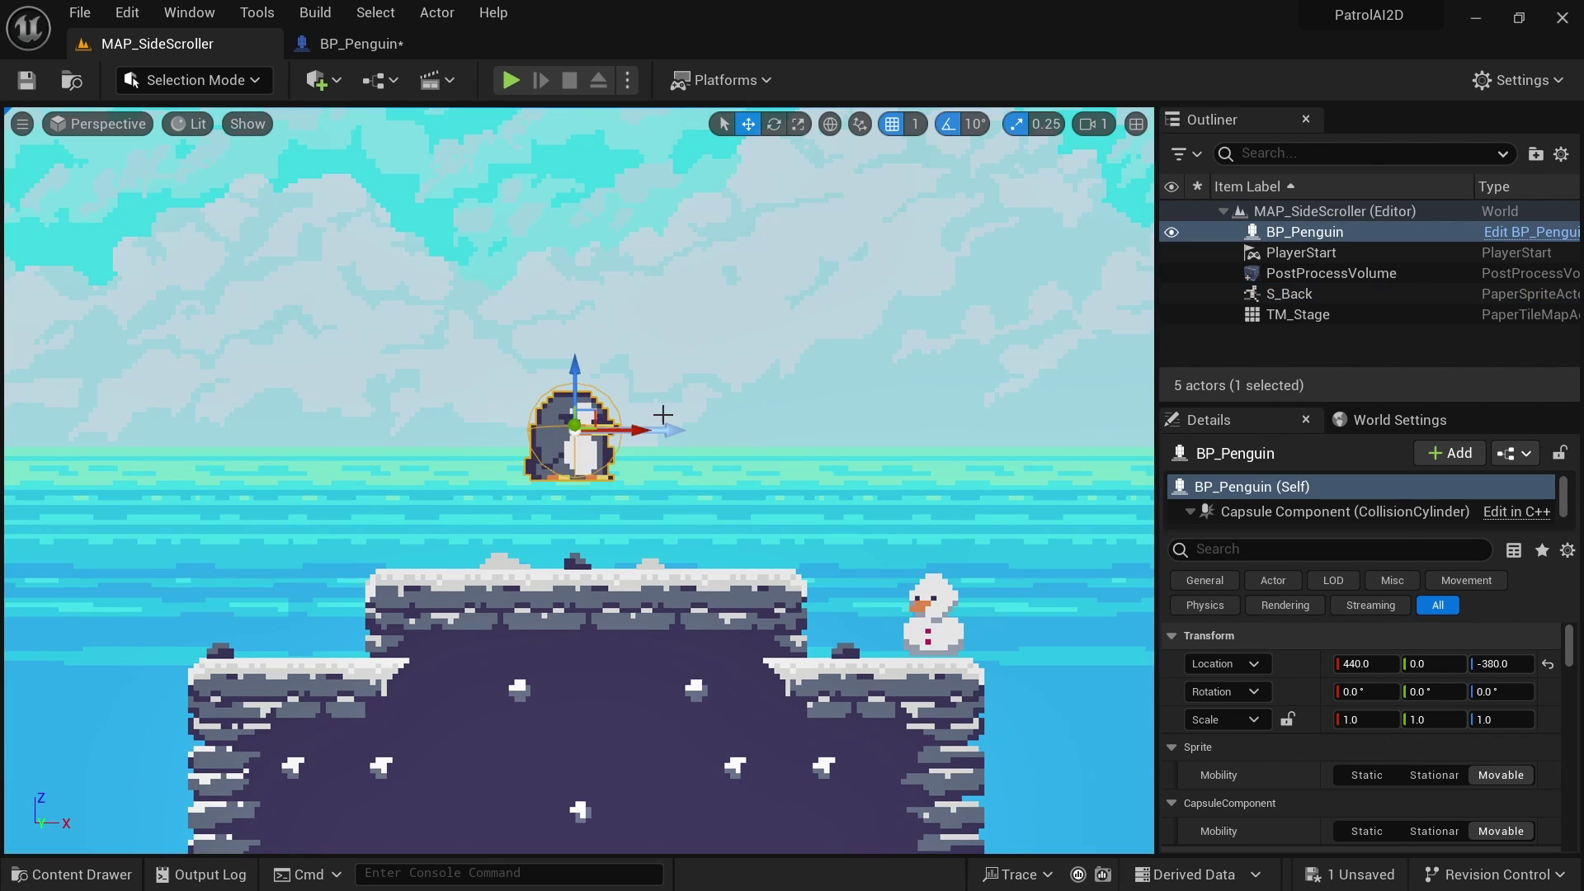
{"action": "left_click_drag", "start_coordinate": [644, 478], "coordinate": [260, 466]}
{"action": "left_click", "coordinate": [512, 80]}
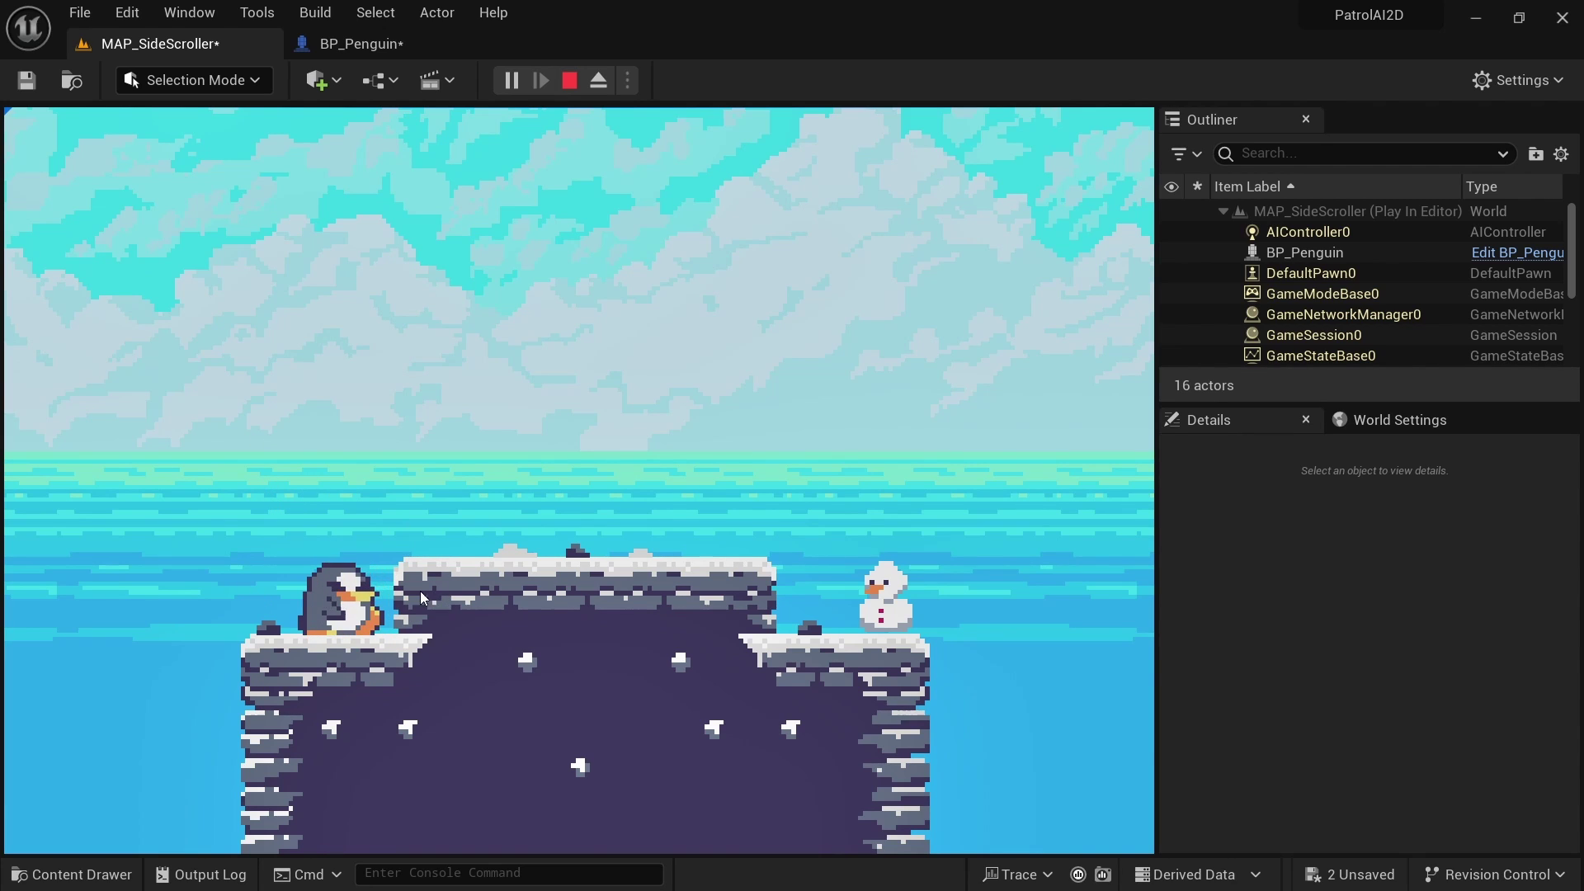
{"action": "left_click", "coordinate": [569, 80]}
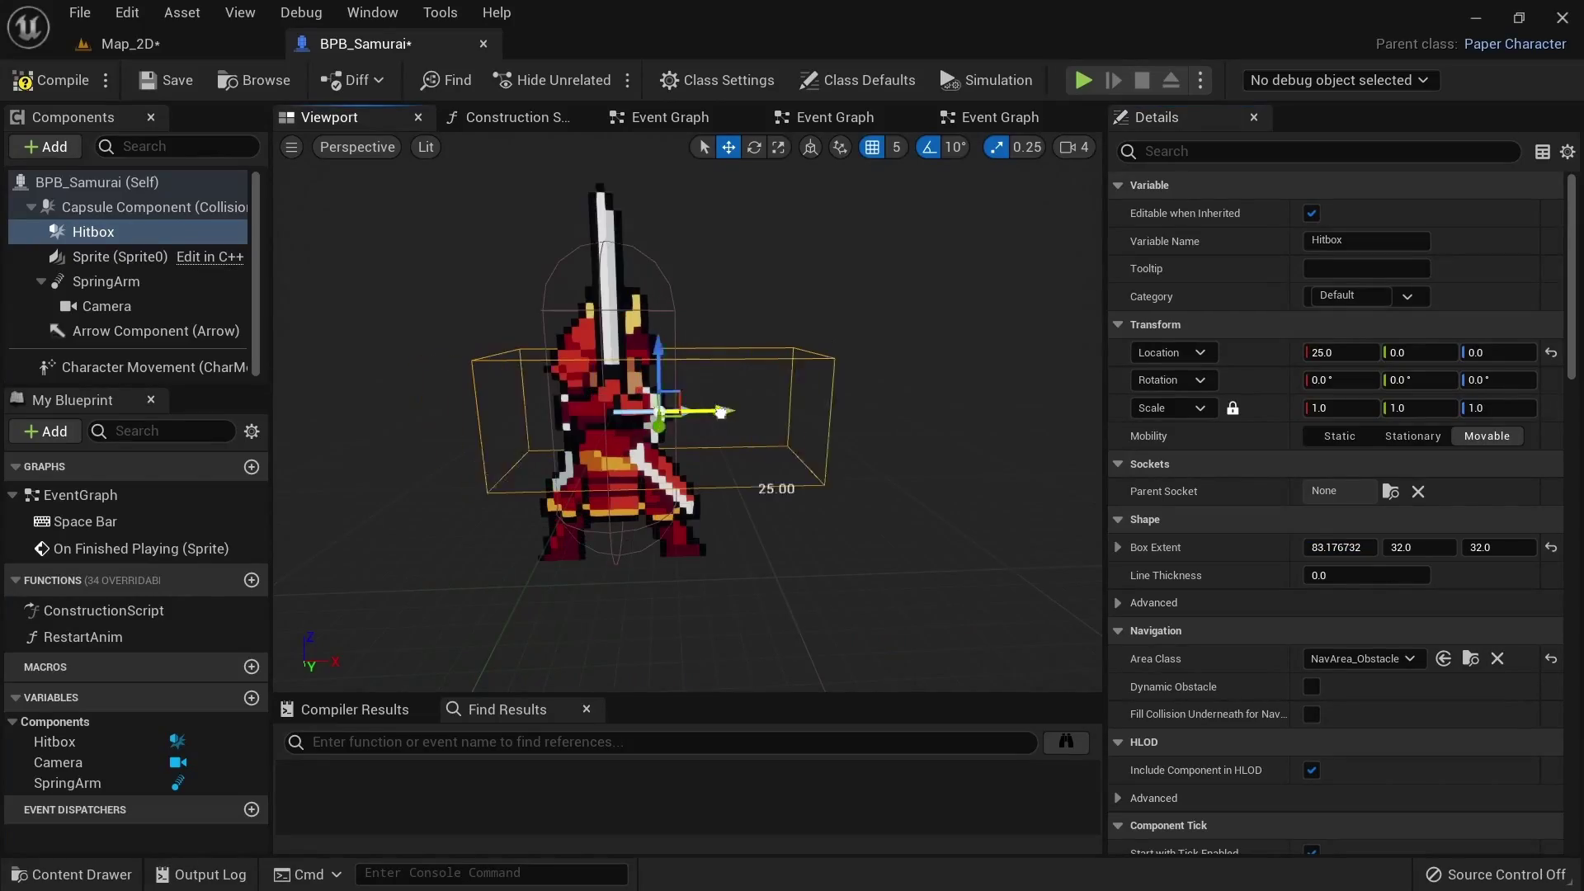
Move the samurai's Hitbox forward to X 35 and resize its extent to roughly 102.34 × 32 × 46.70
{"action": "left_click_drag", "start_coordinate": [721, 411], "coordinate": [740, 411]}
{"action": "left_click_drag", "start_coordinate": [1336, 547], "coordinate": [1386, 547]}
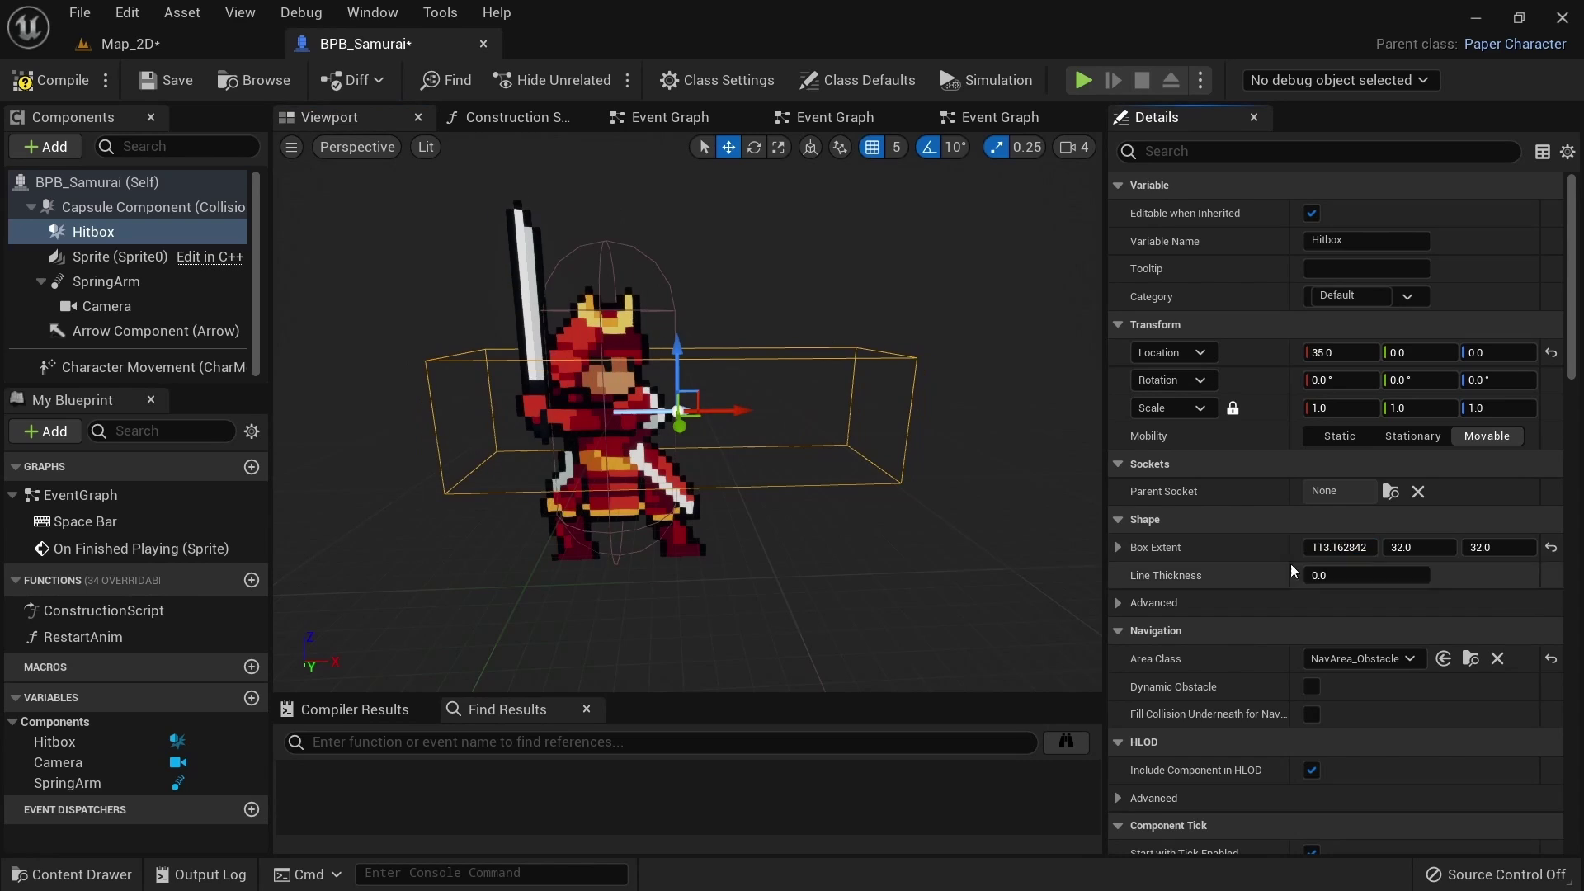
{"action": "left_click_drag", "start_coordinate": [1490, 547], "coordinate": [1527, 547]}
{"action": "left_click_drag", "start_coordinate": [1339, 547], "coordinate": [1320, 547]}
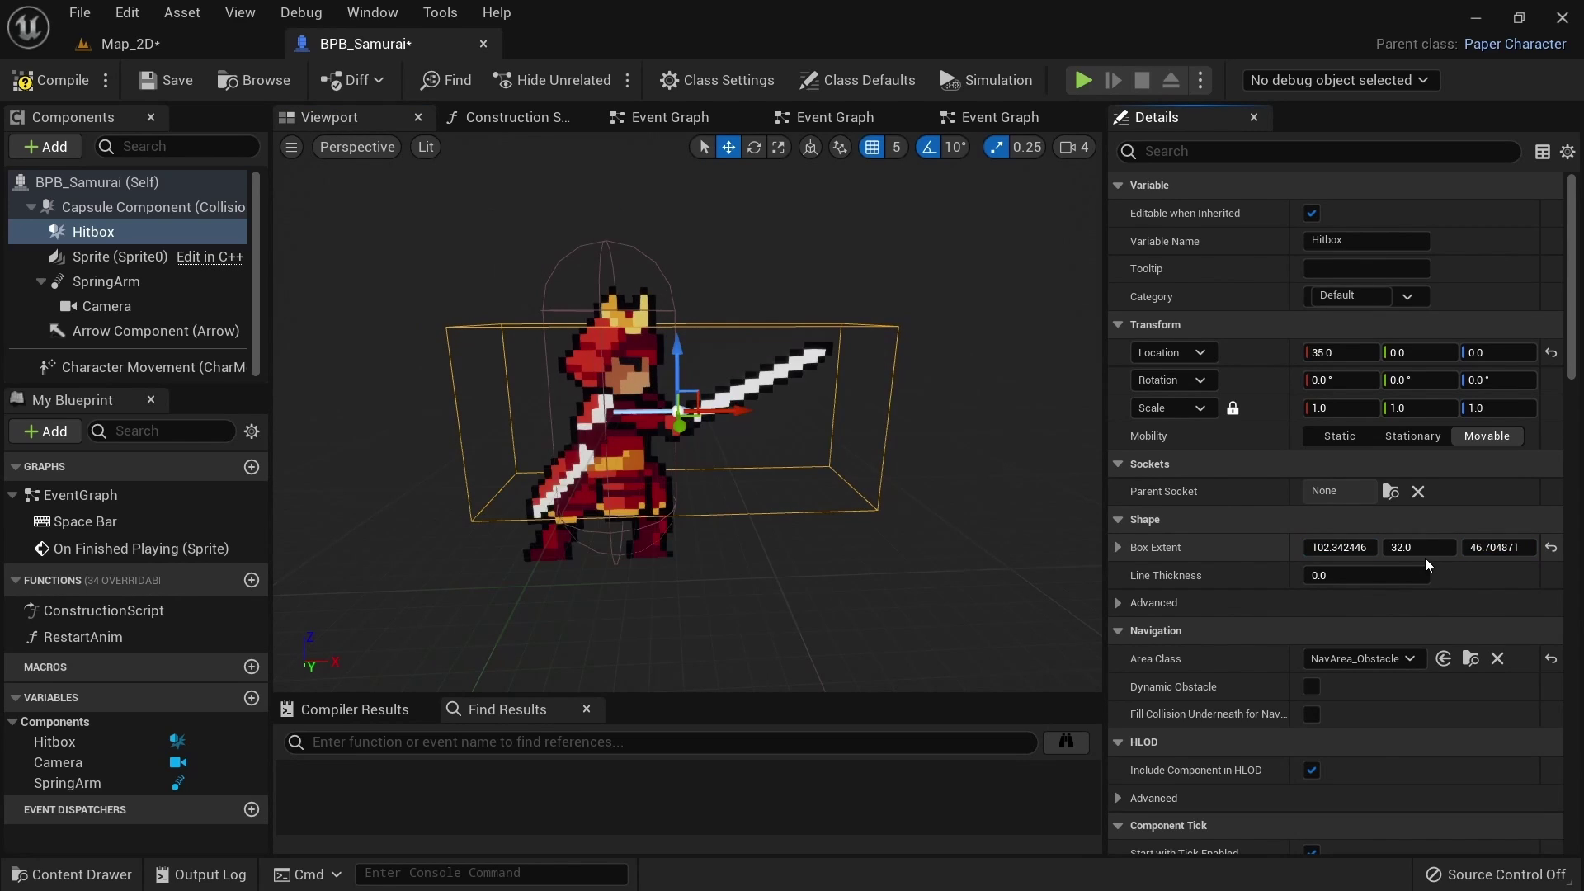
{"action": "scroll", "coordinate": [689, 421], "scroll_direction": "down", "scroll_amount": 3}
{"action": "left_click_drag", "start_coordinate": [689, 421], "coordinate": [644, 355]}
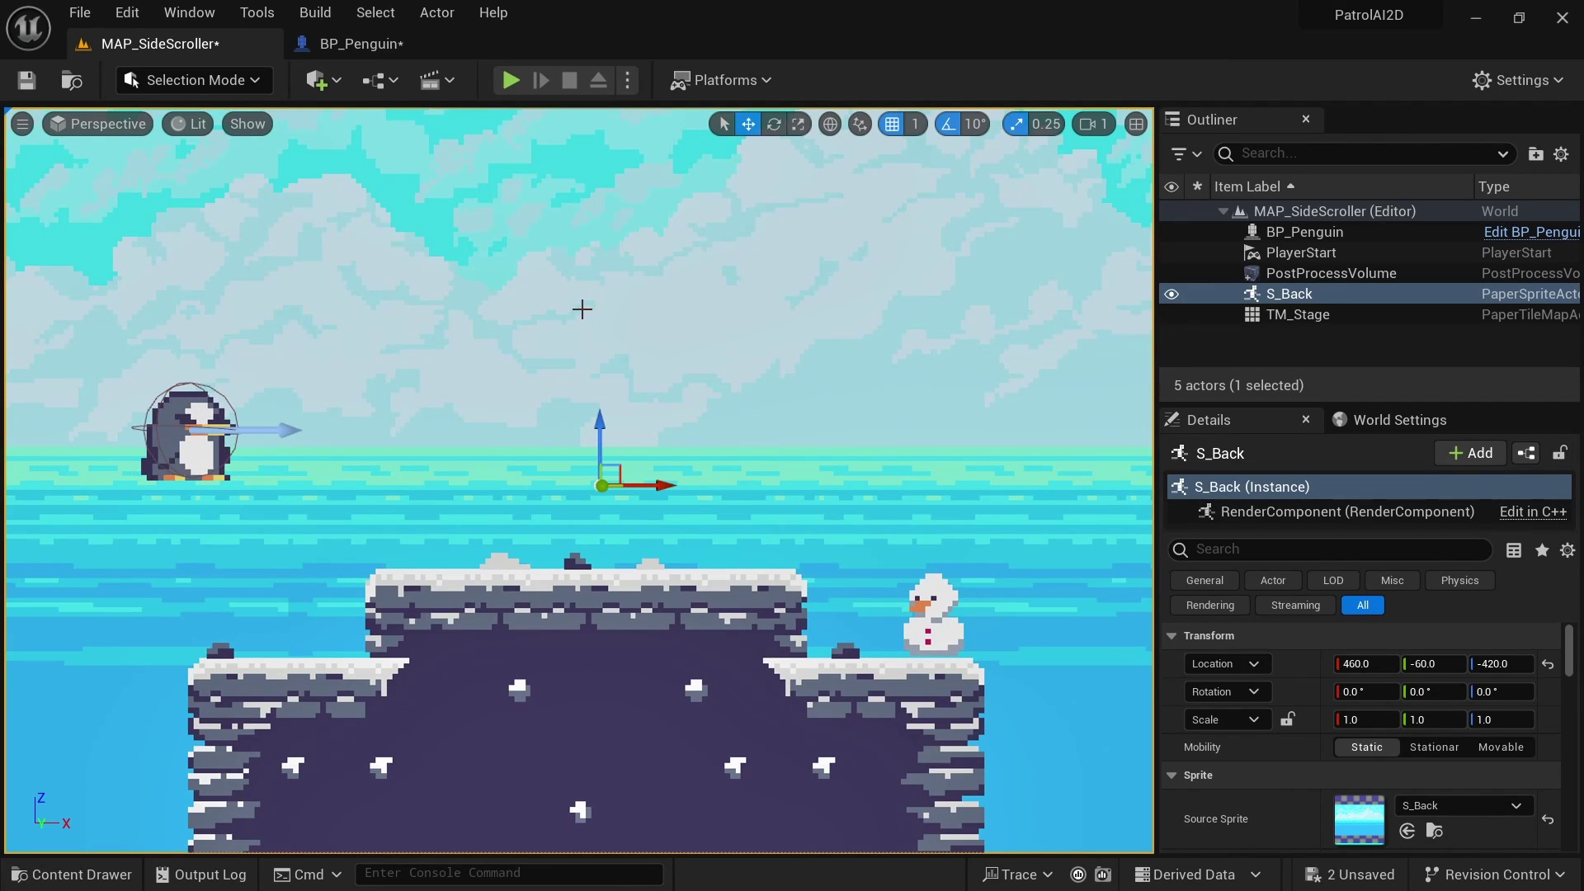
Add a Box Collision component named WallDetector under BP_Penguin's Capsule Component
{"action": "left_click", "coordinate": [394, 51]}
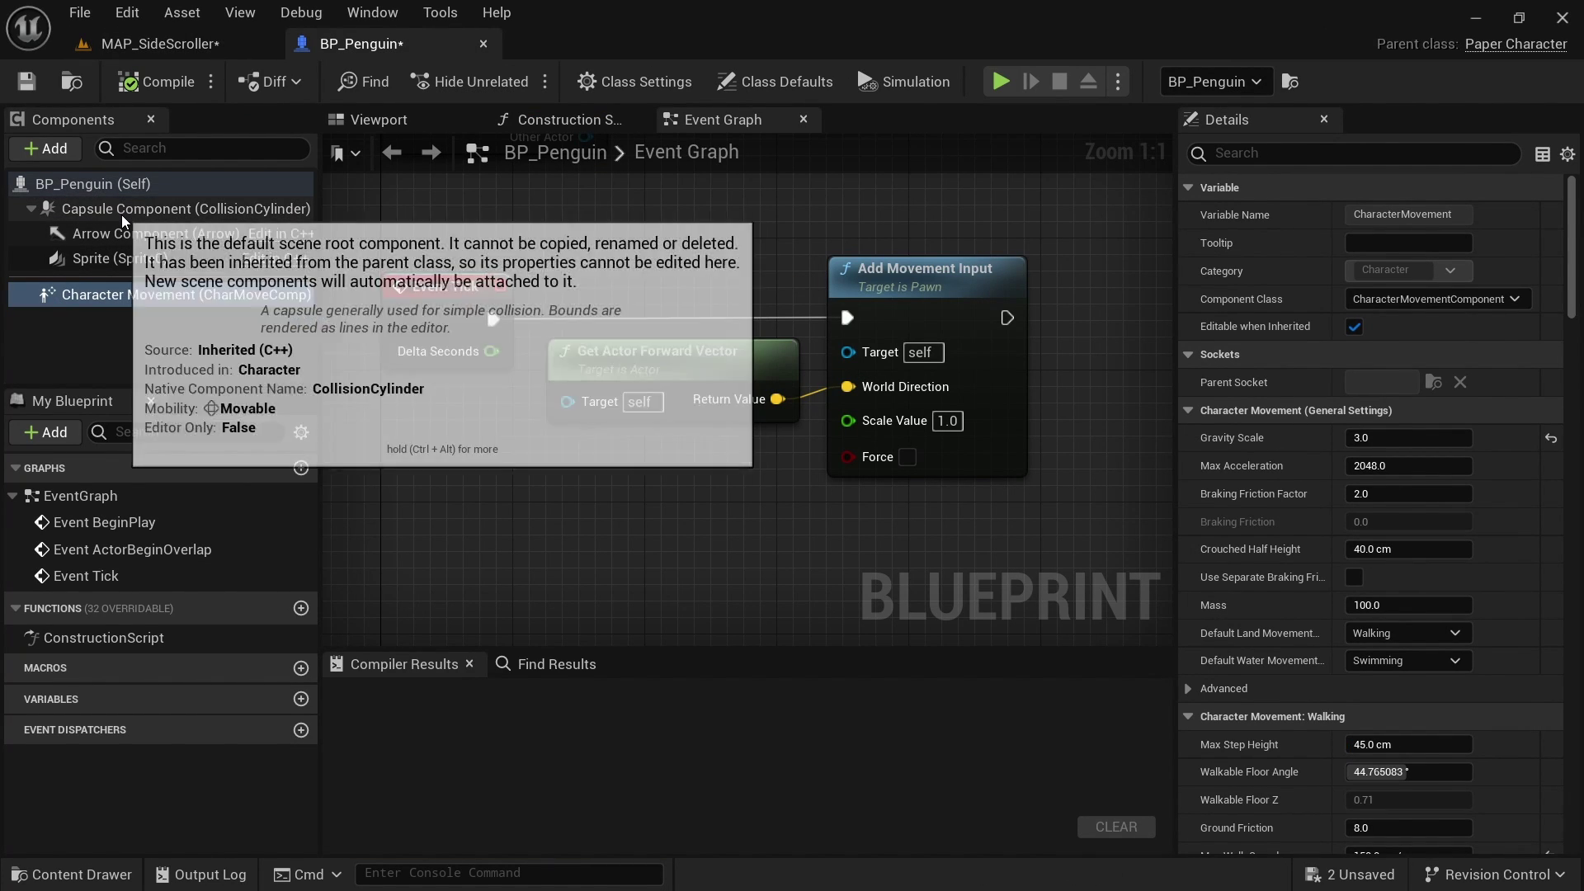
{"action": "left_click", "coordinate": [186, 212]}
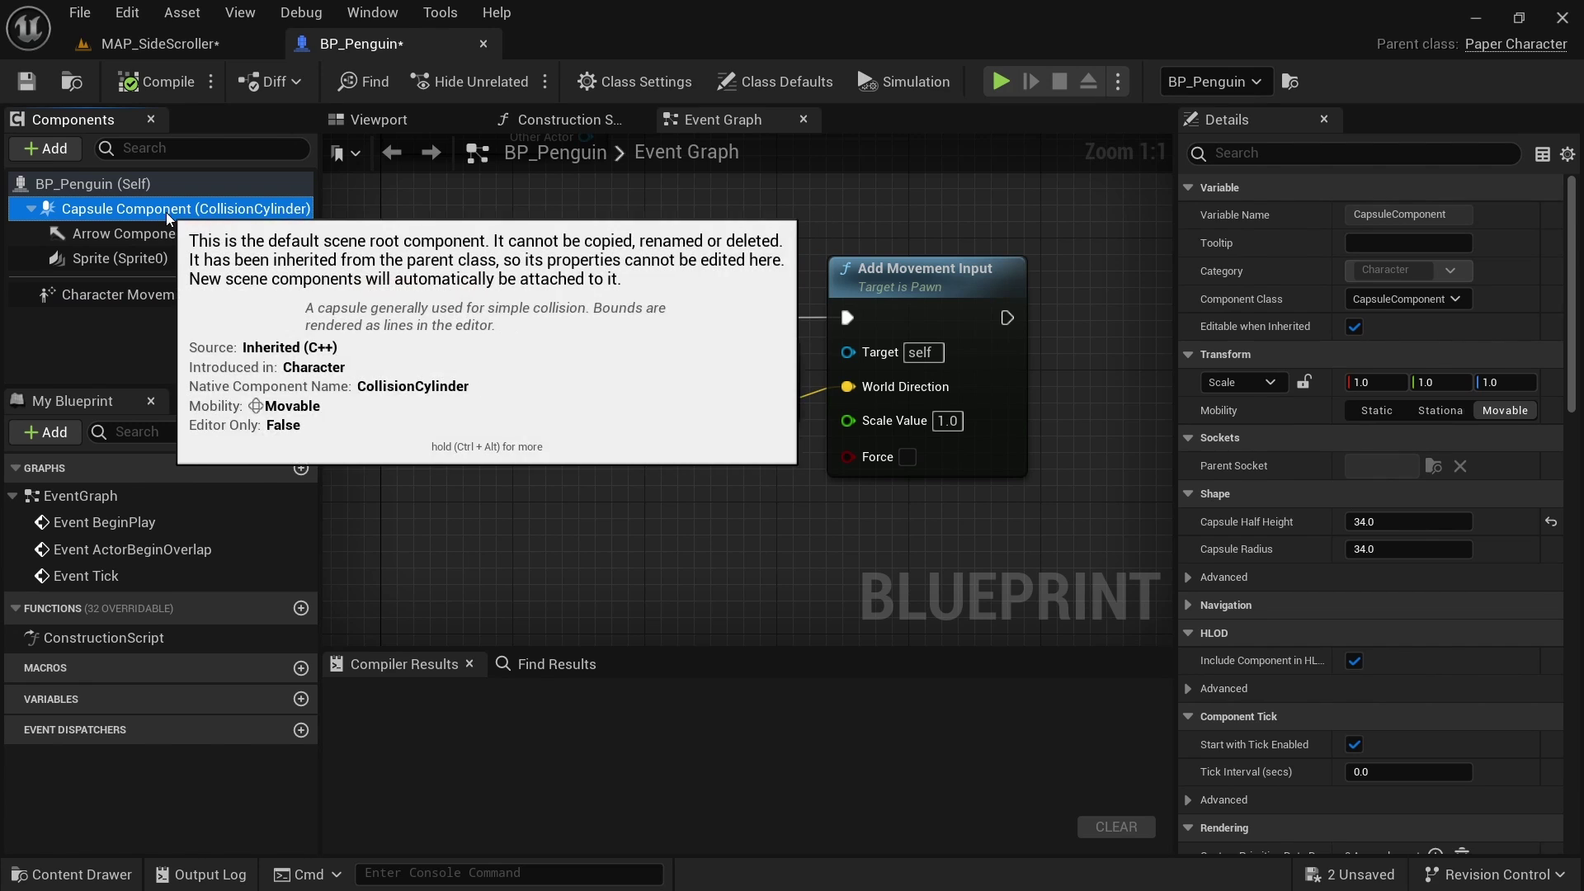
{"action": "left_click", "coordinate": [64, 154]}
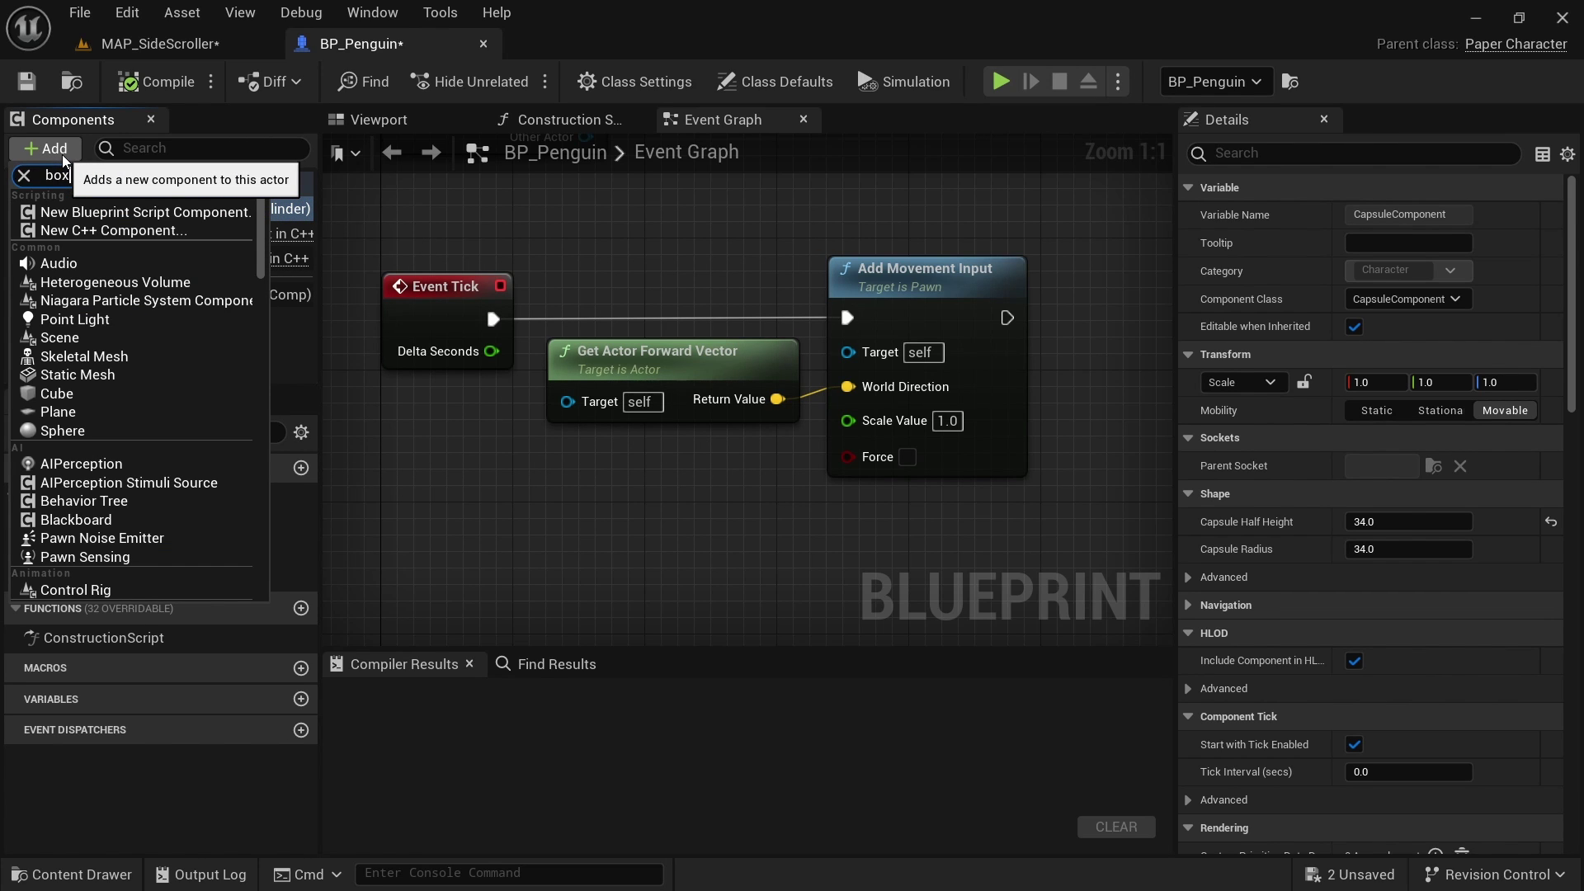
{"action": "type", "text": "box collis"}
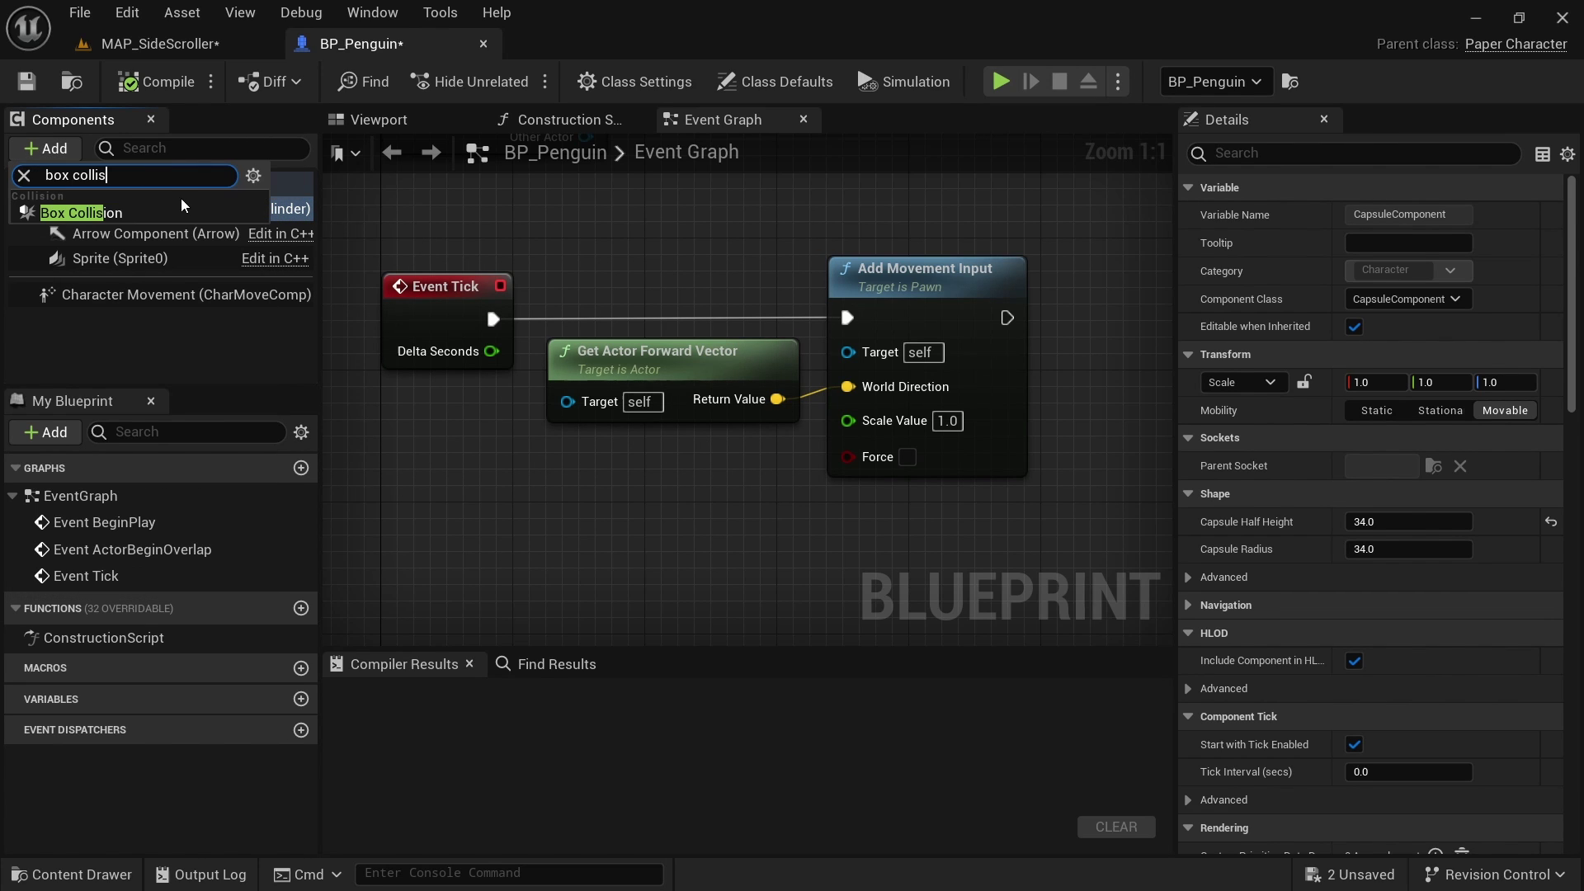
{"action": "left_click", "coordinate": [134, 215]}
{"action": "type", "text": "W"}
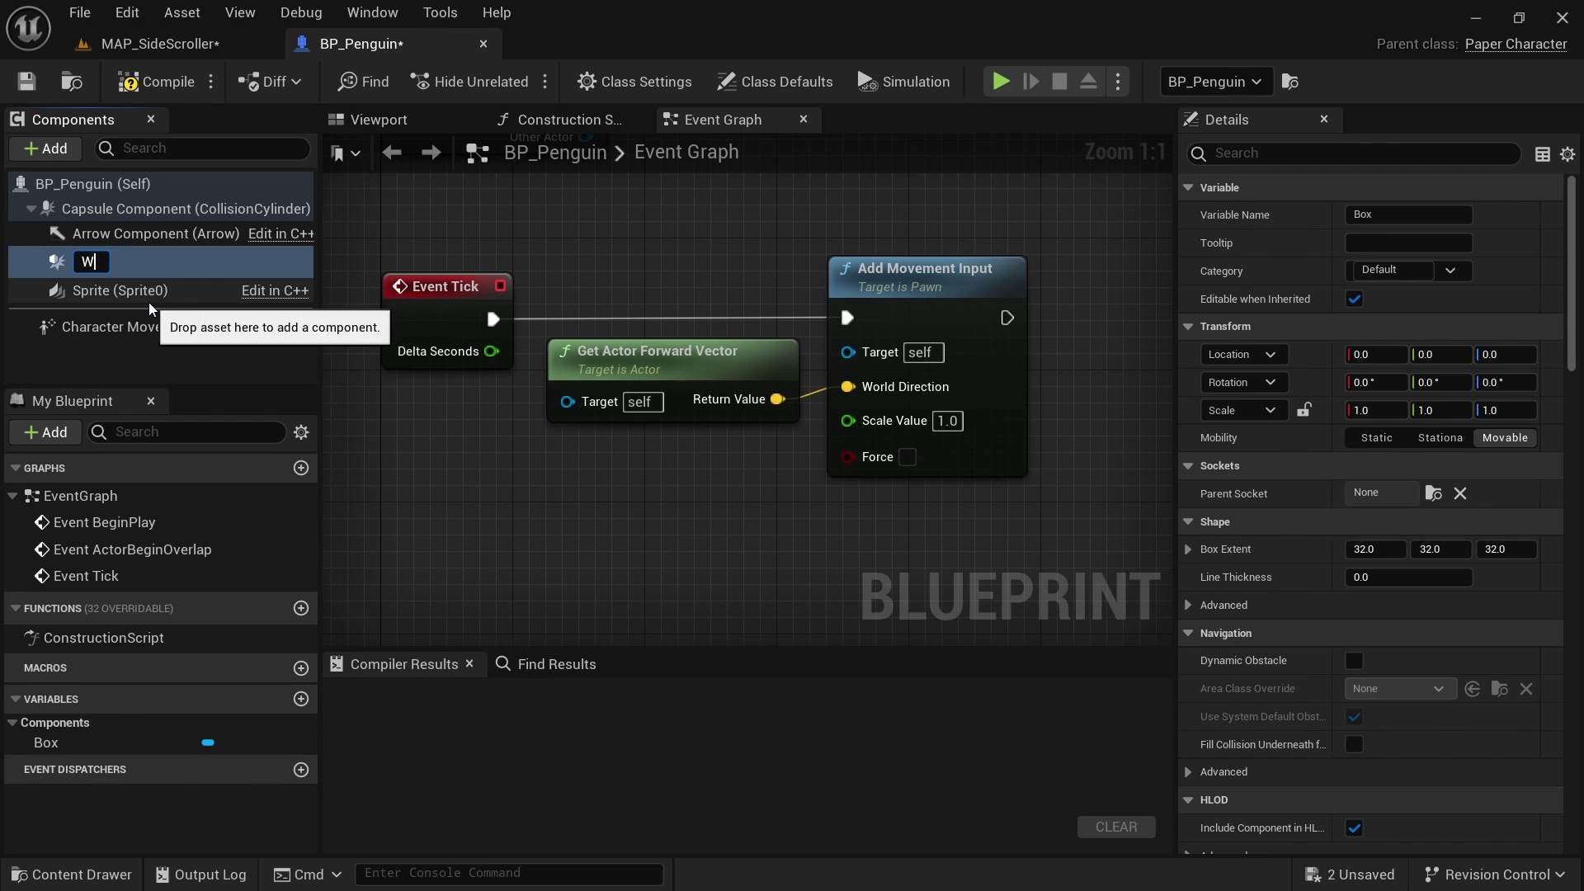
{"action": "type", "text": "allDetector"}
{"action": "key", "text": "Return"}
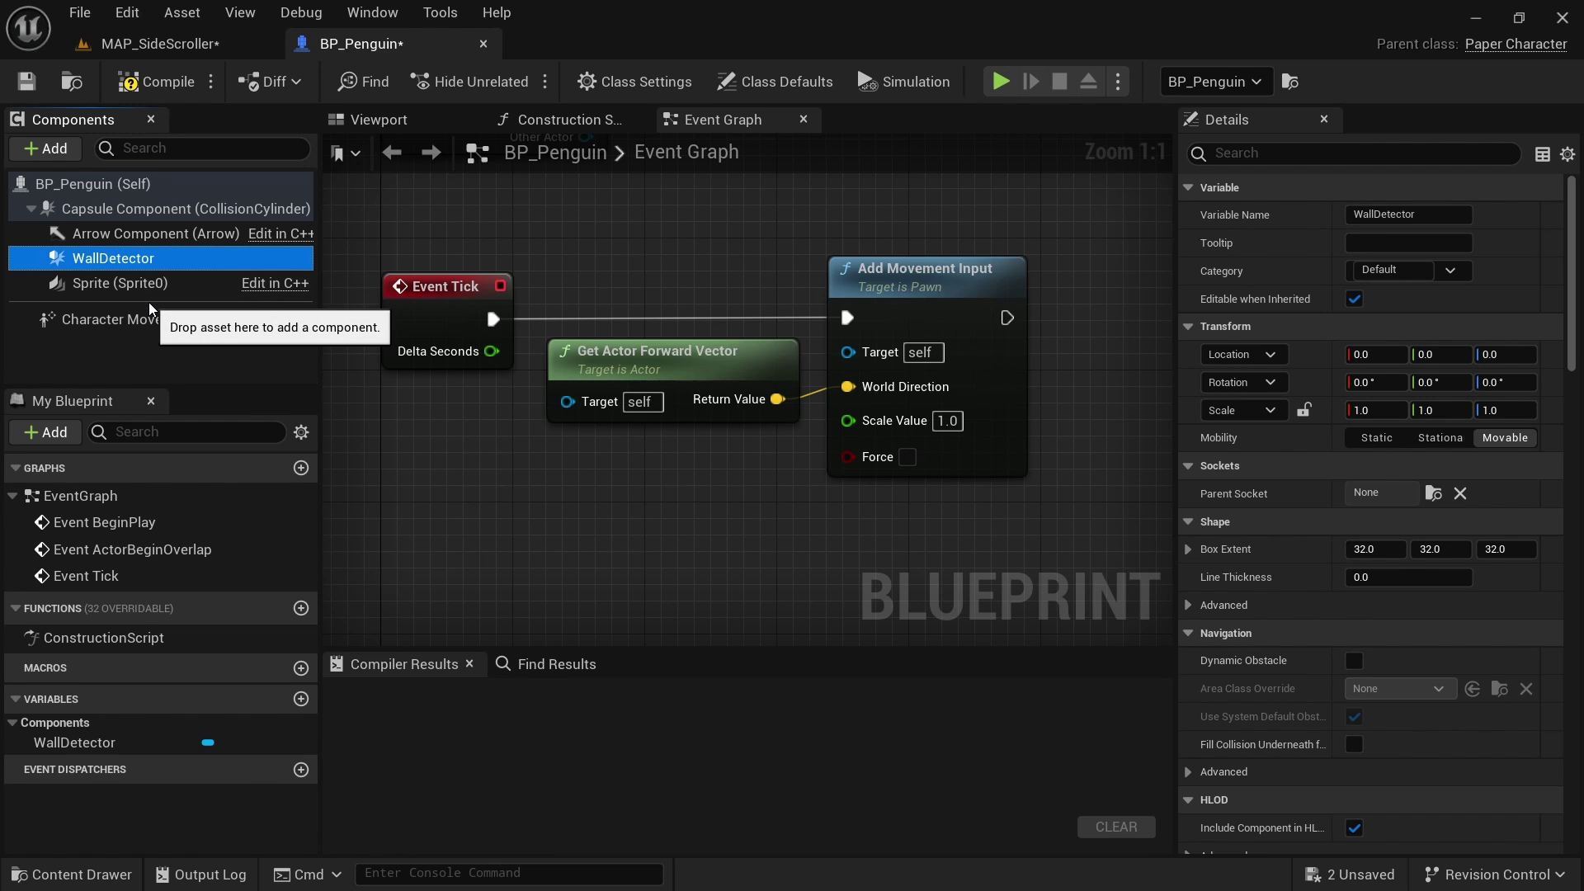
{"action": "left_click", "coordinate": [417, 122]}
Select WallDetector, drag it in front of the penguin, and set Box Extent X to 15
{"action": "mouse_move", "coordinate": [780, 390]}
{"action": "right_mouse_down"}
{"action": "mouse_move", "coordinate": [764, 395]}
{"action": "mouse_move", "coordinate": [793, 387]}
{"action": "mouse_move", "coordinate": [776, 390]}
{"action": "right_mouse_up"}
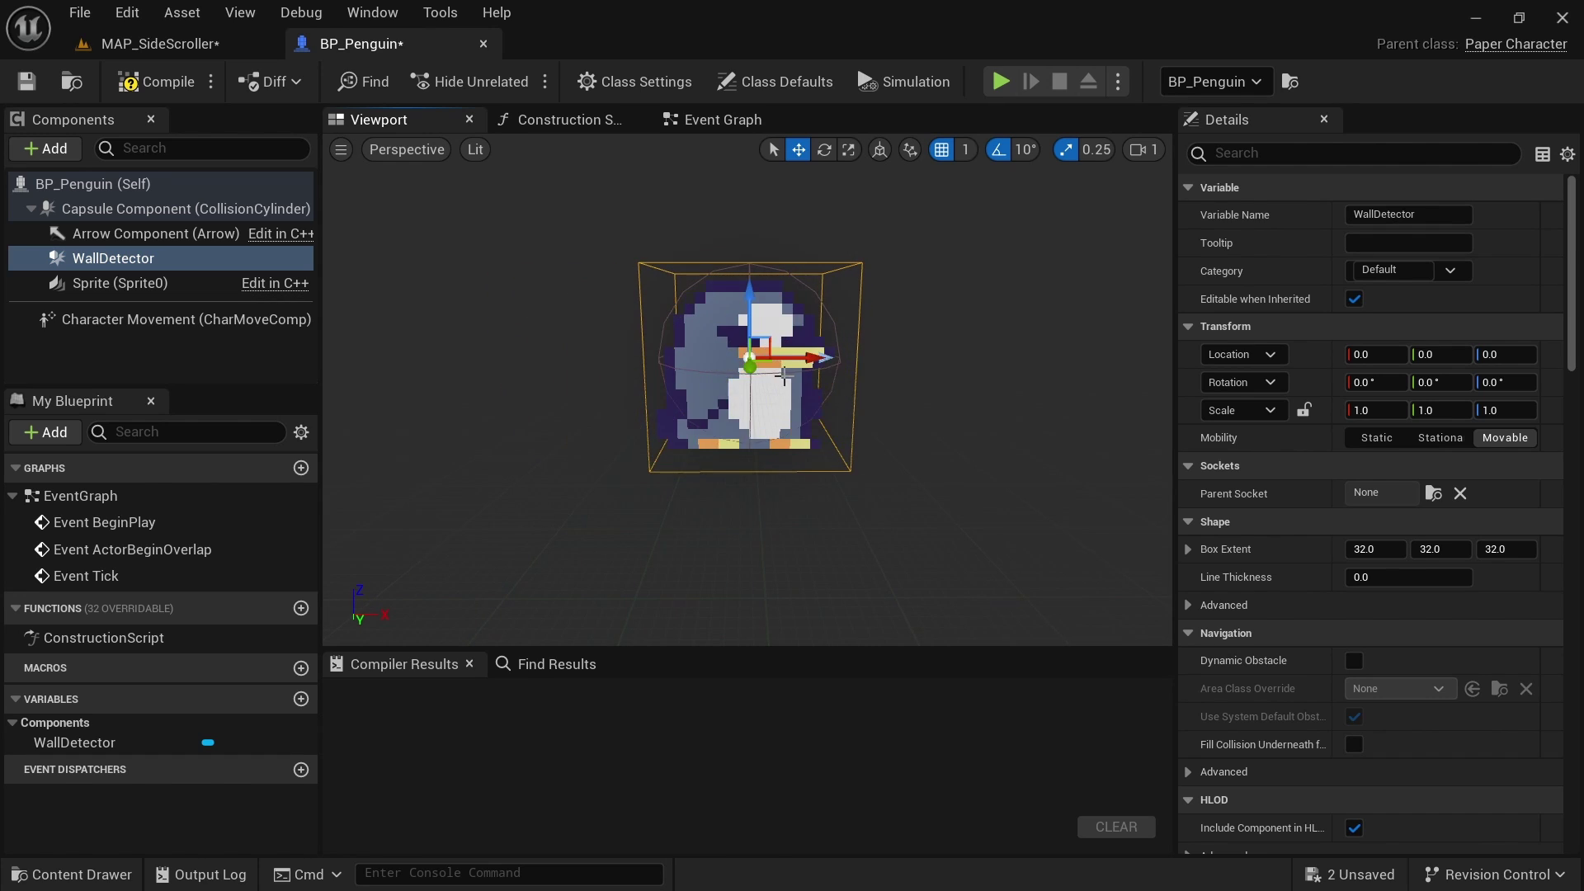
{"action": "left_click", "coordinate": [784, 376]}
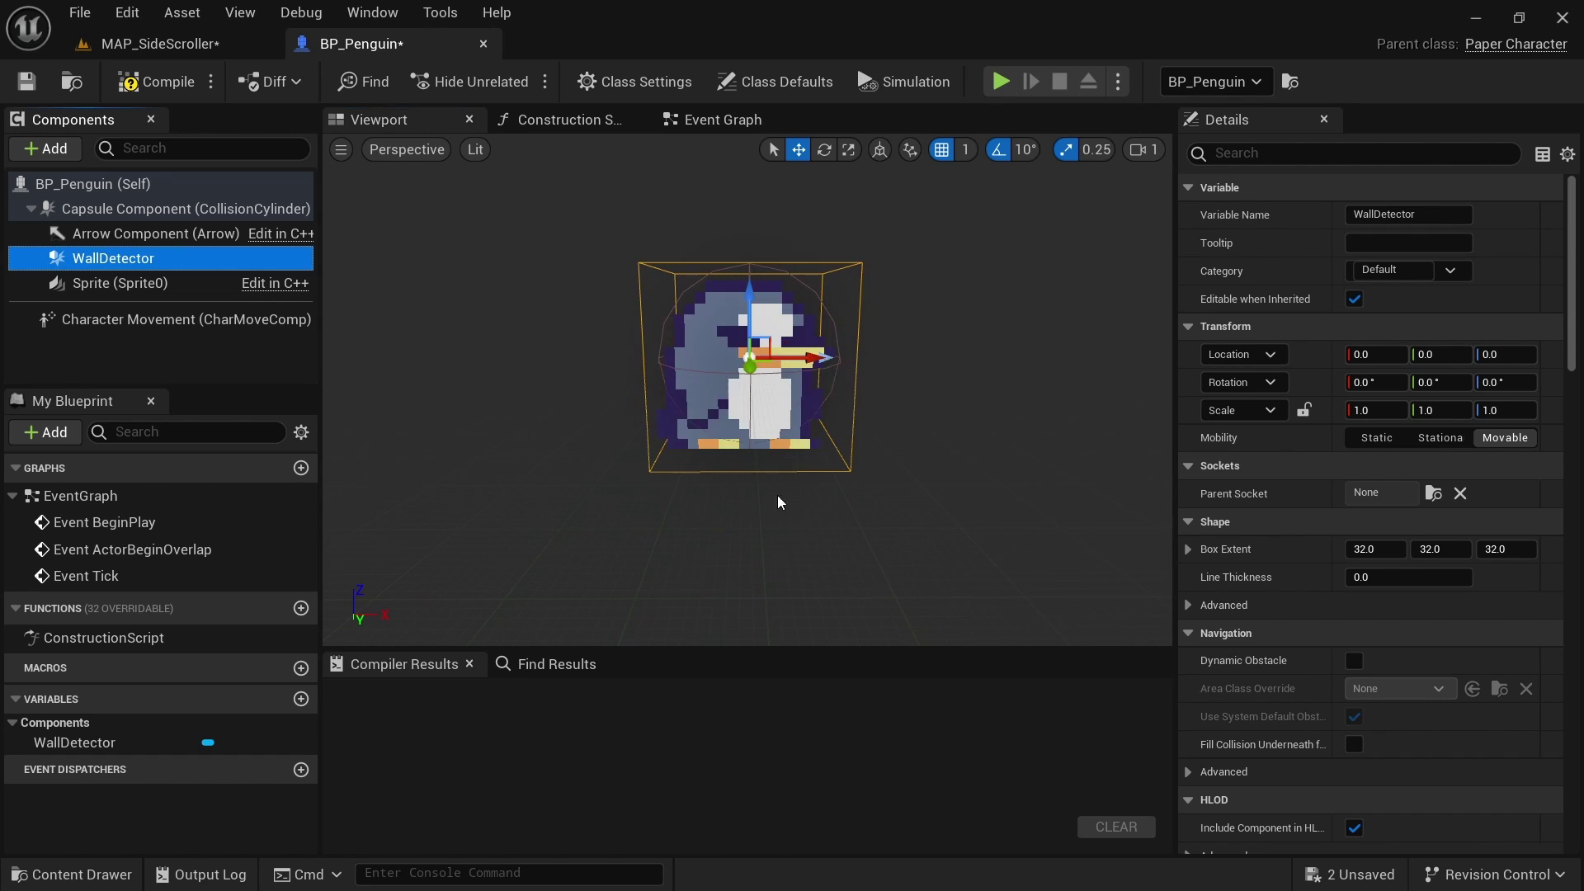
{"action": "left_click_drag", "start_coordinate": [807, 358], "coordinate": [903, 358]}
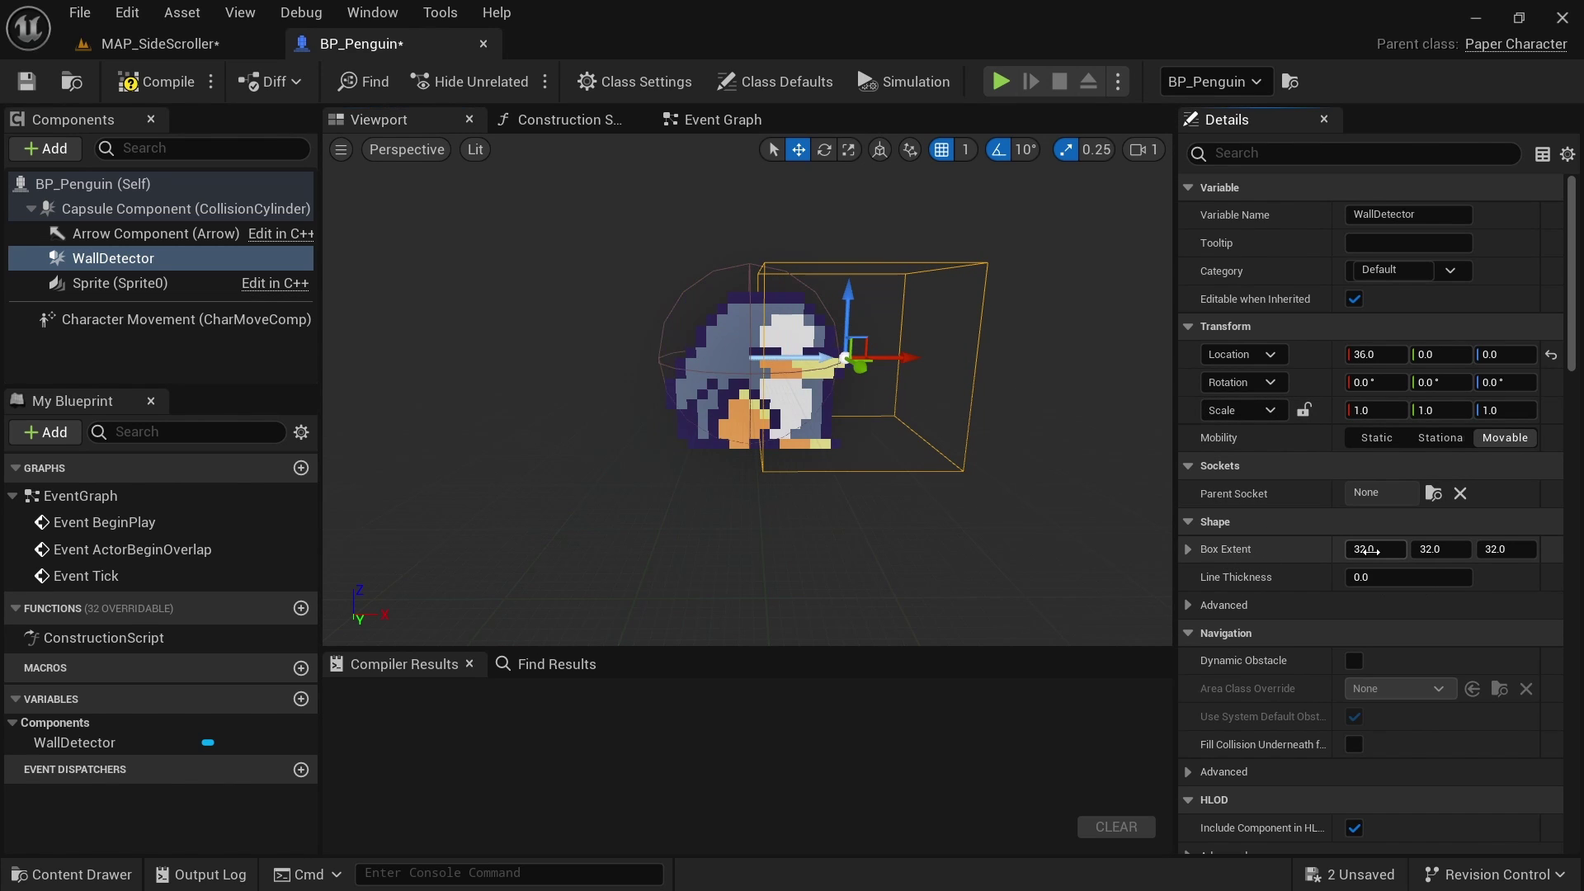
{"action": "left_click_drag", "start_coordinate": [1374, 549], "coordinate": [1320, 549]}
{"action": "left_click", "coordinate": [1372, 551]}
{"action": "type", "text": "15"}
{"action": "key", "text": "Return"}
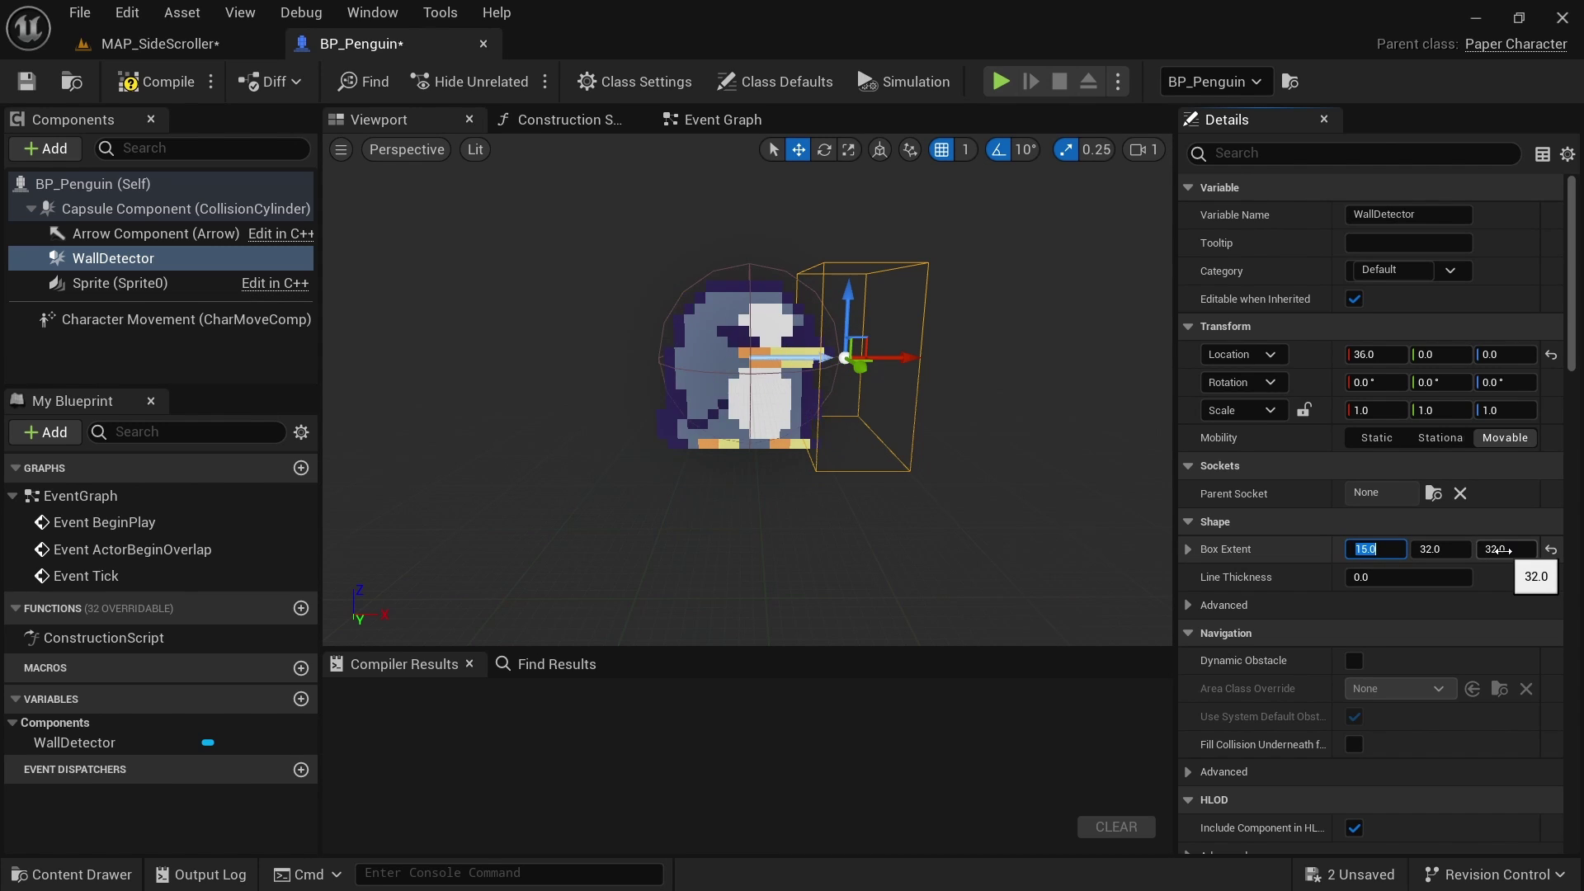
Set WallDetector's Box Extent Z to 25 and nudge it forward to Location X 38
{"action": "mouse_move", "coordinate": [1498, 549]}
{"action": "left_mouse_down"}
{"action": "mouse_move", "coordinate": [1459, 550]}
{"action": "mouse_move", "coordinate": [1503, 551]}
{"action": "left_mouse_up"}
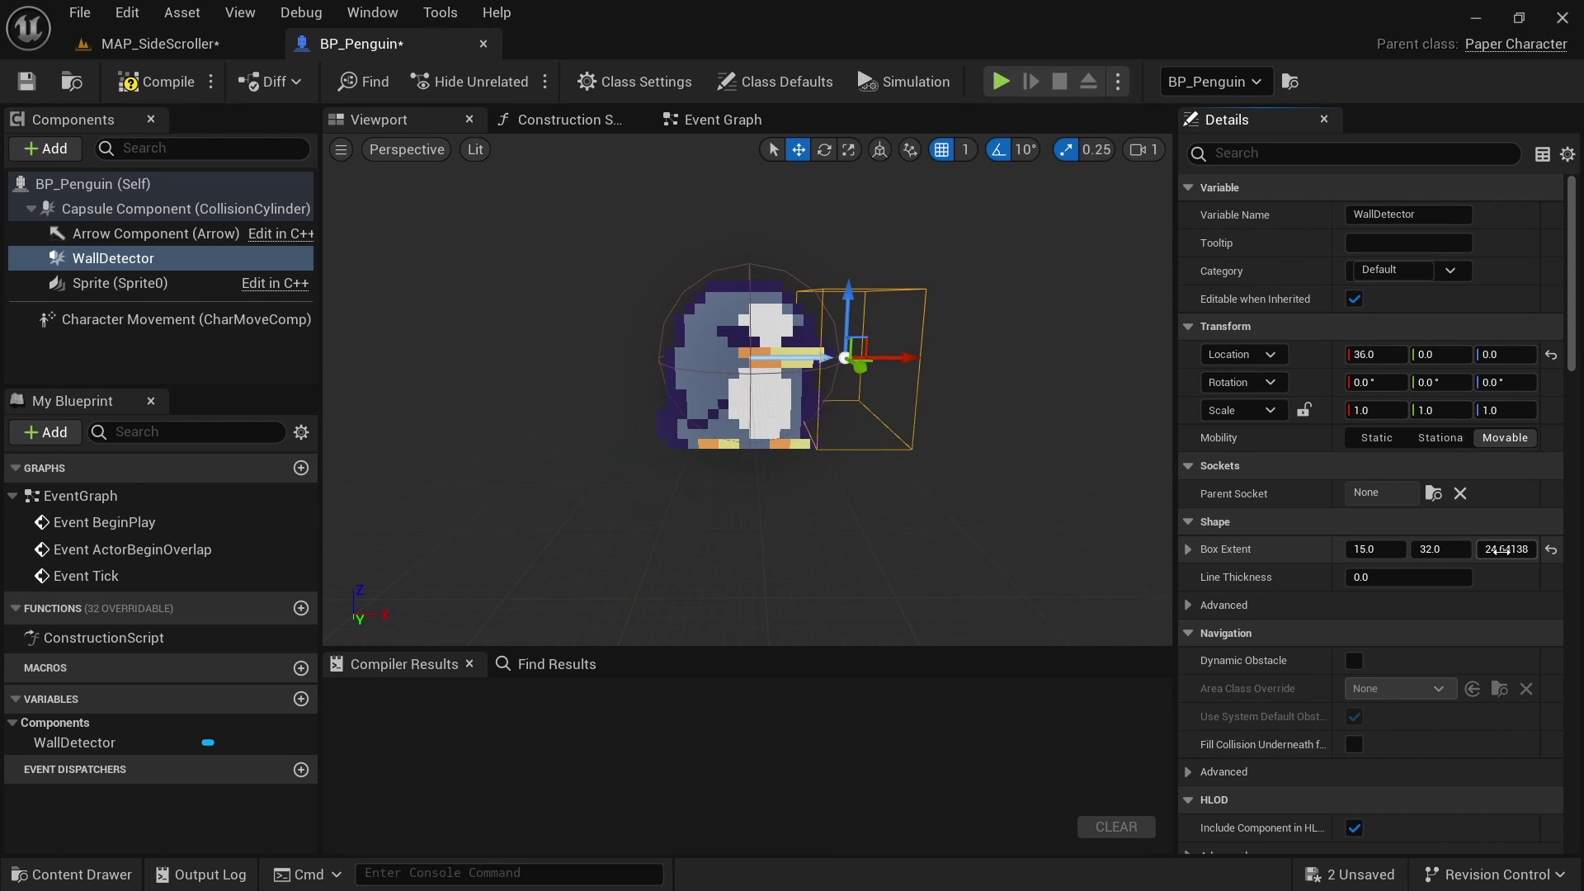
{"action": "left_click", "coordinate": [1504, 550]}
{"action": "key", "text": "BackSpace"}
{"action": "type", "text": "25"}
{"action": "key", "text": "Return"}
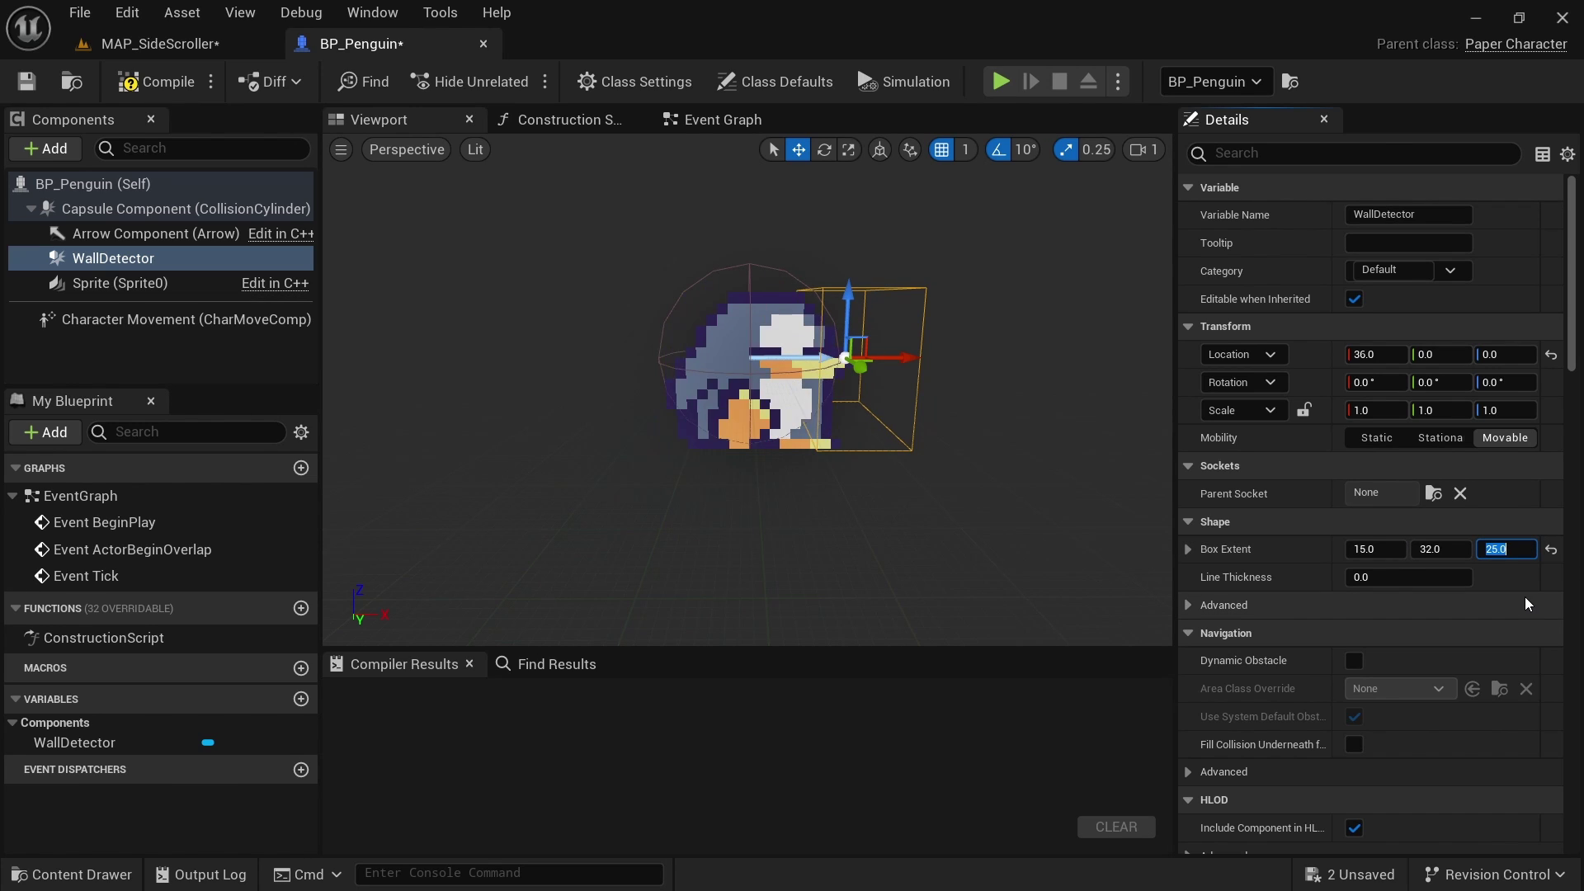
{"action": "middle_click_drag", "start_coordinate": [915, 415], "coordinate": [833, 355]}
{"action": "left_click_drag", "start_coordinate": [833, 356], "coordinate": [844, 356]}
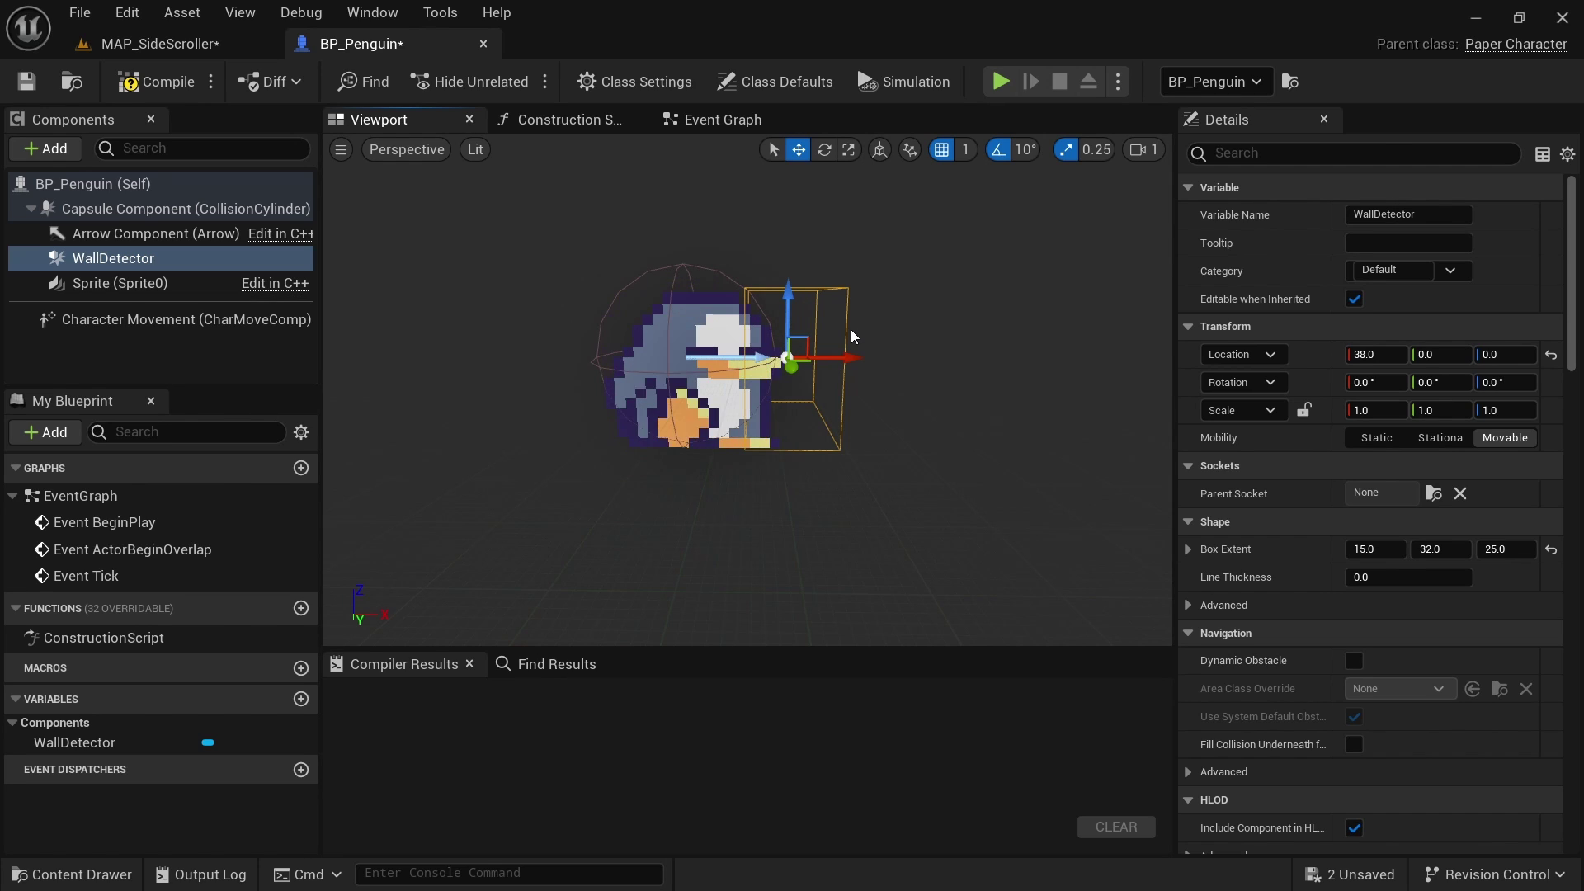
{"action": "left_click", "coordinate": [772, 318]}
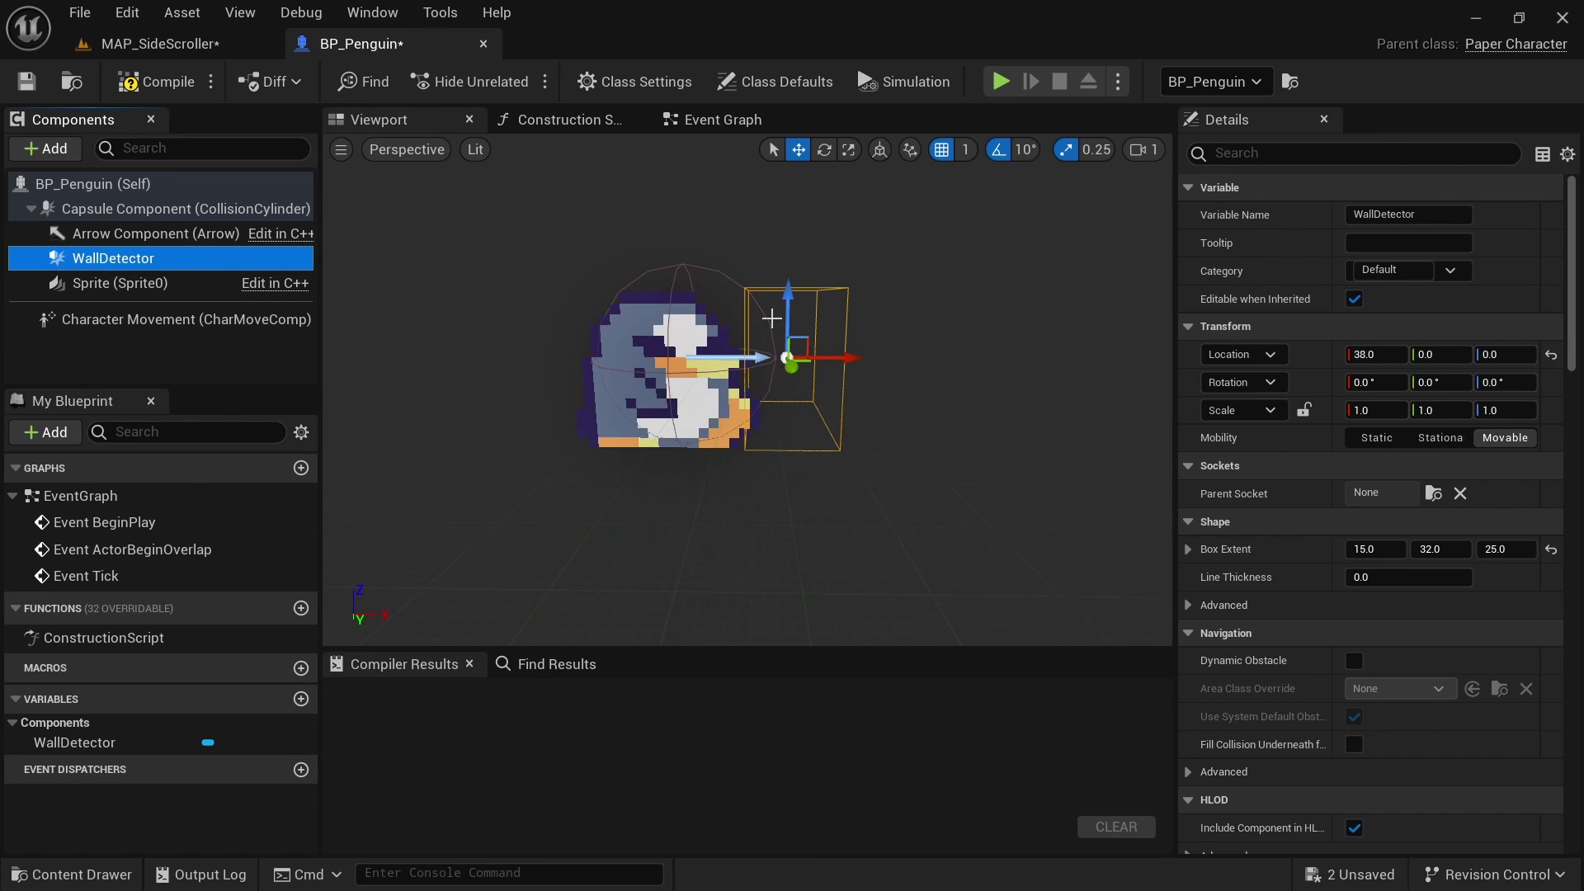
Keep the WallDetector name unchanged and scroll down to its Collision settings
{"action": "left_click", "coordinate": [146, 261]}
{"action": "scroll", "coordinate": [1301, 412], "scroll_direction": "down", "scroll_amount": 5}
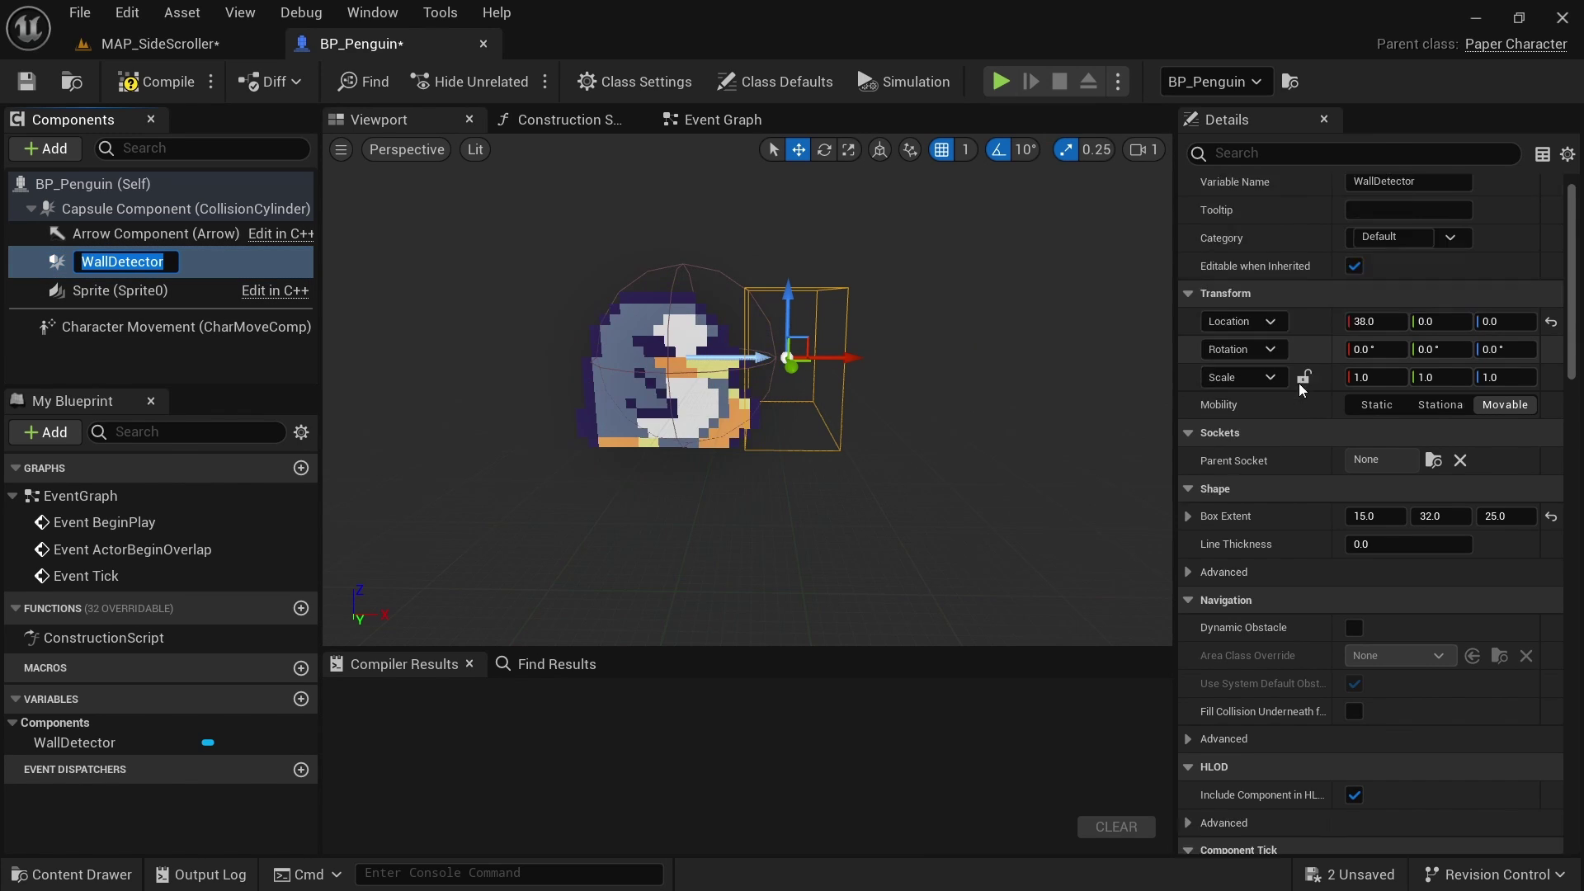
{"action": "scroll", "coordinate": [1301, 413], "scroll_direction": "down", "scroll_amount": 10}
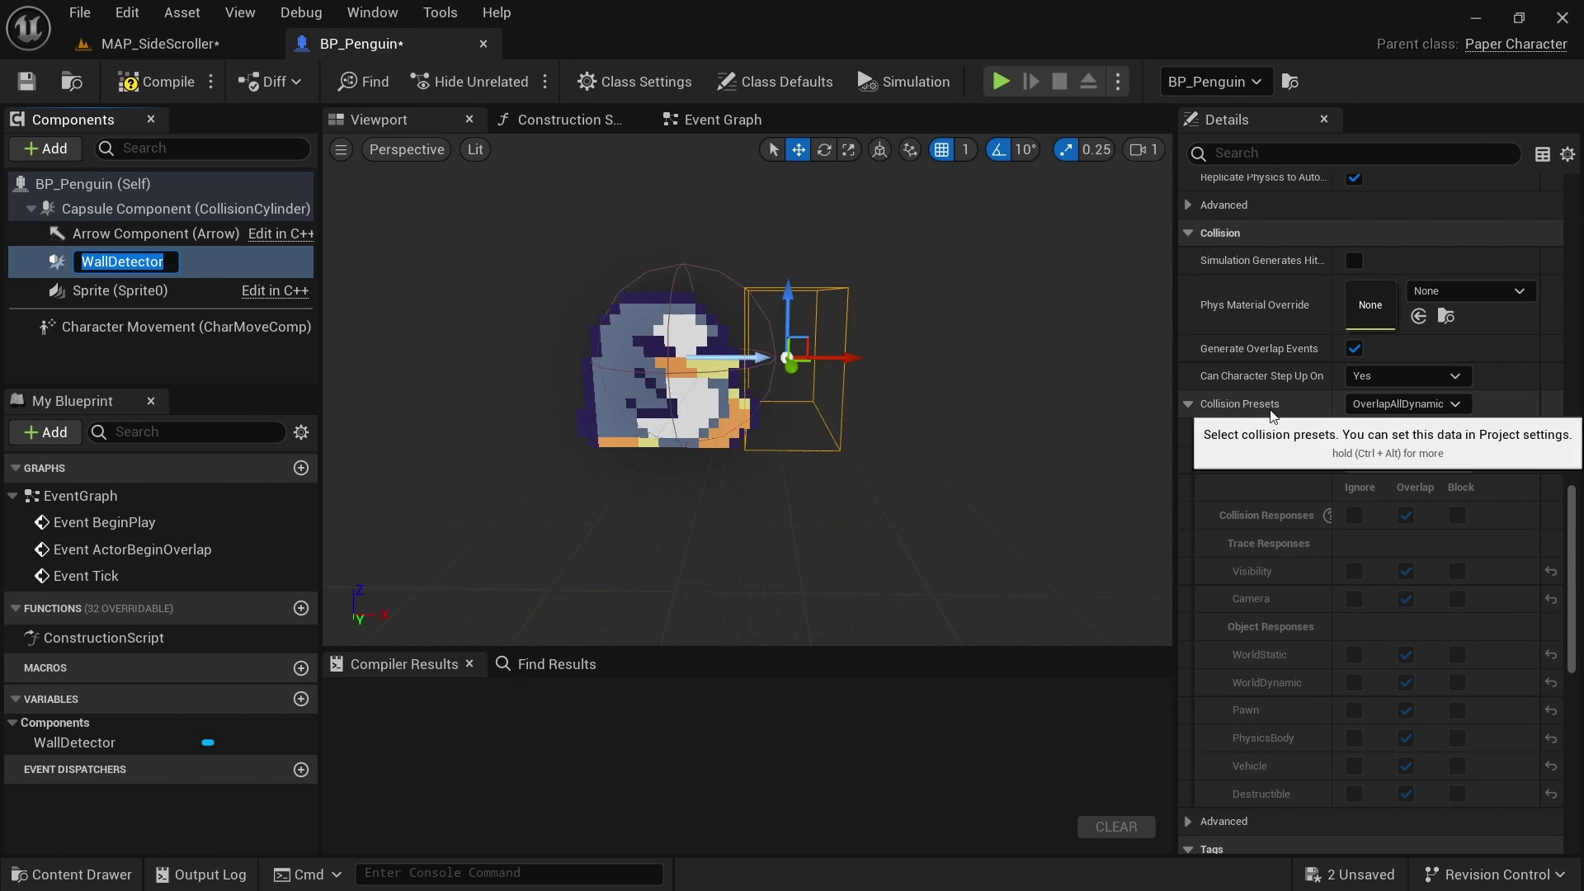
{"action": "scroll", "coordinate": [1432, 438], "scroll_direction": "down", "scroll_amount": 1}
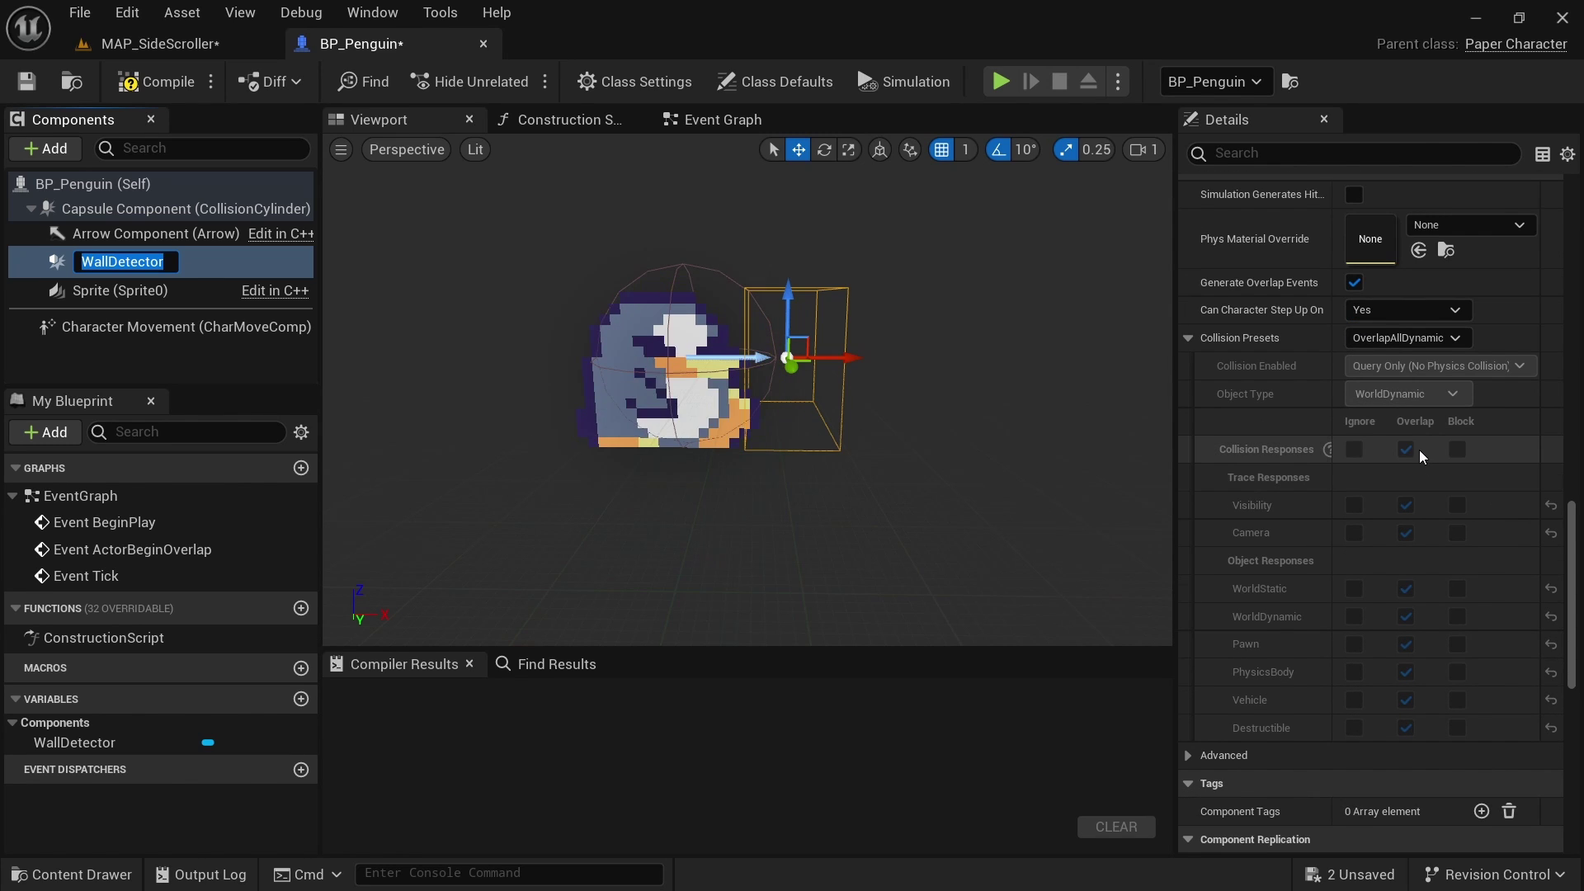
{"action": "scroll", "coordinate": [1422, 472], "scroll_direction": "down", "scroll_amount": 1}
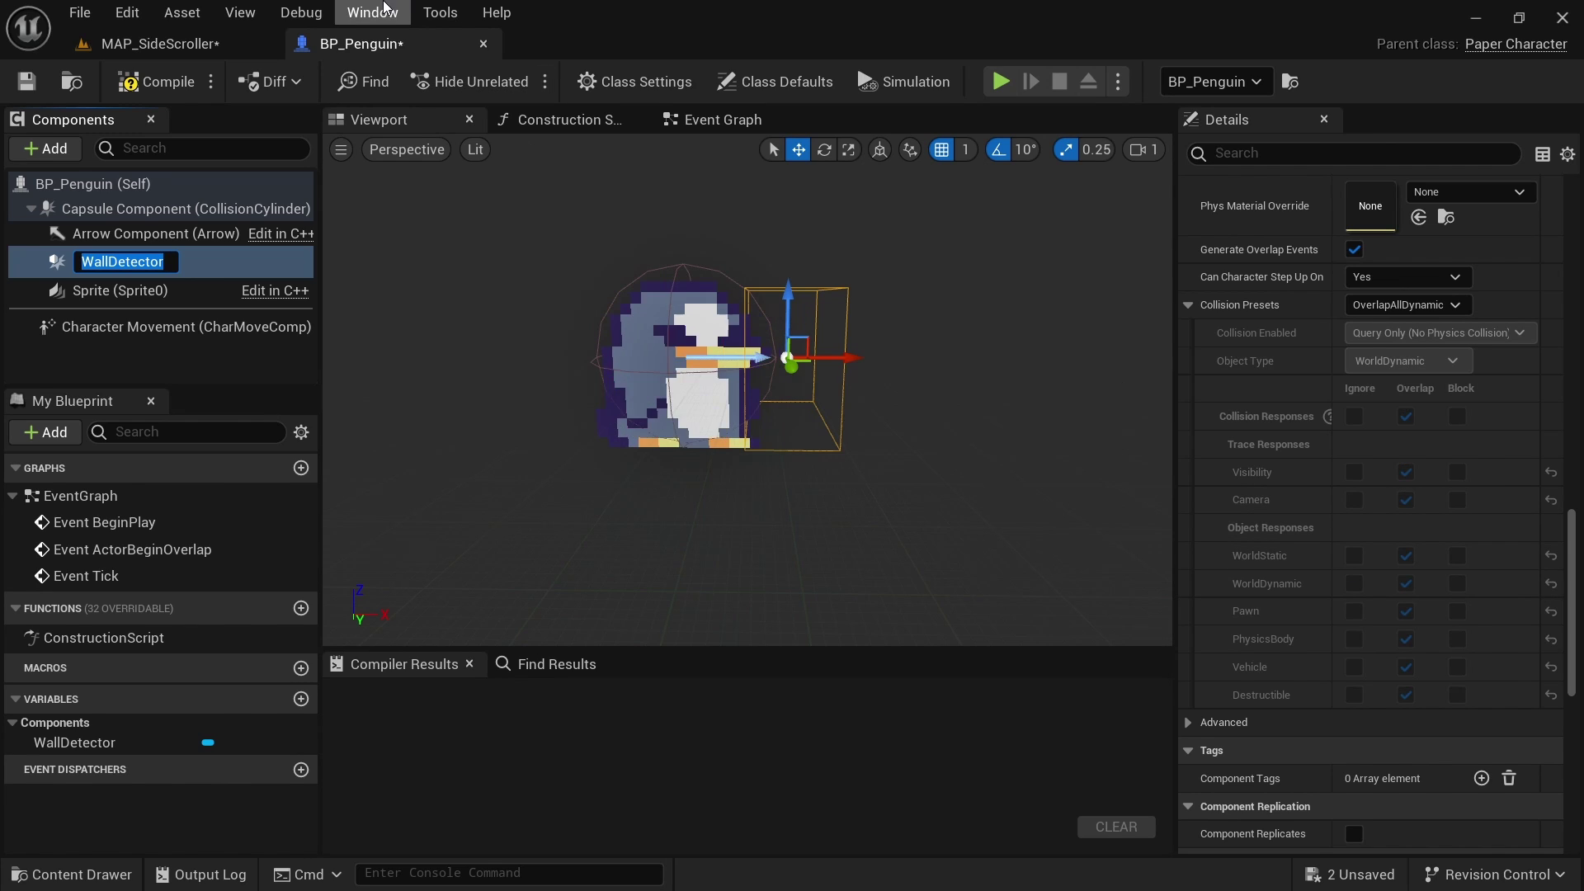
{"action": "key", "text": "Return"}
Set the Collision Preset to Custom, ignoring all channels except an Overlap with WorldStatic
{"action": "left_click", "coordinate": [1444, 307]}
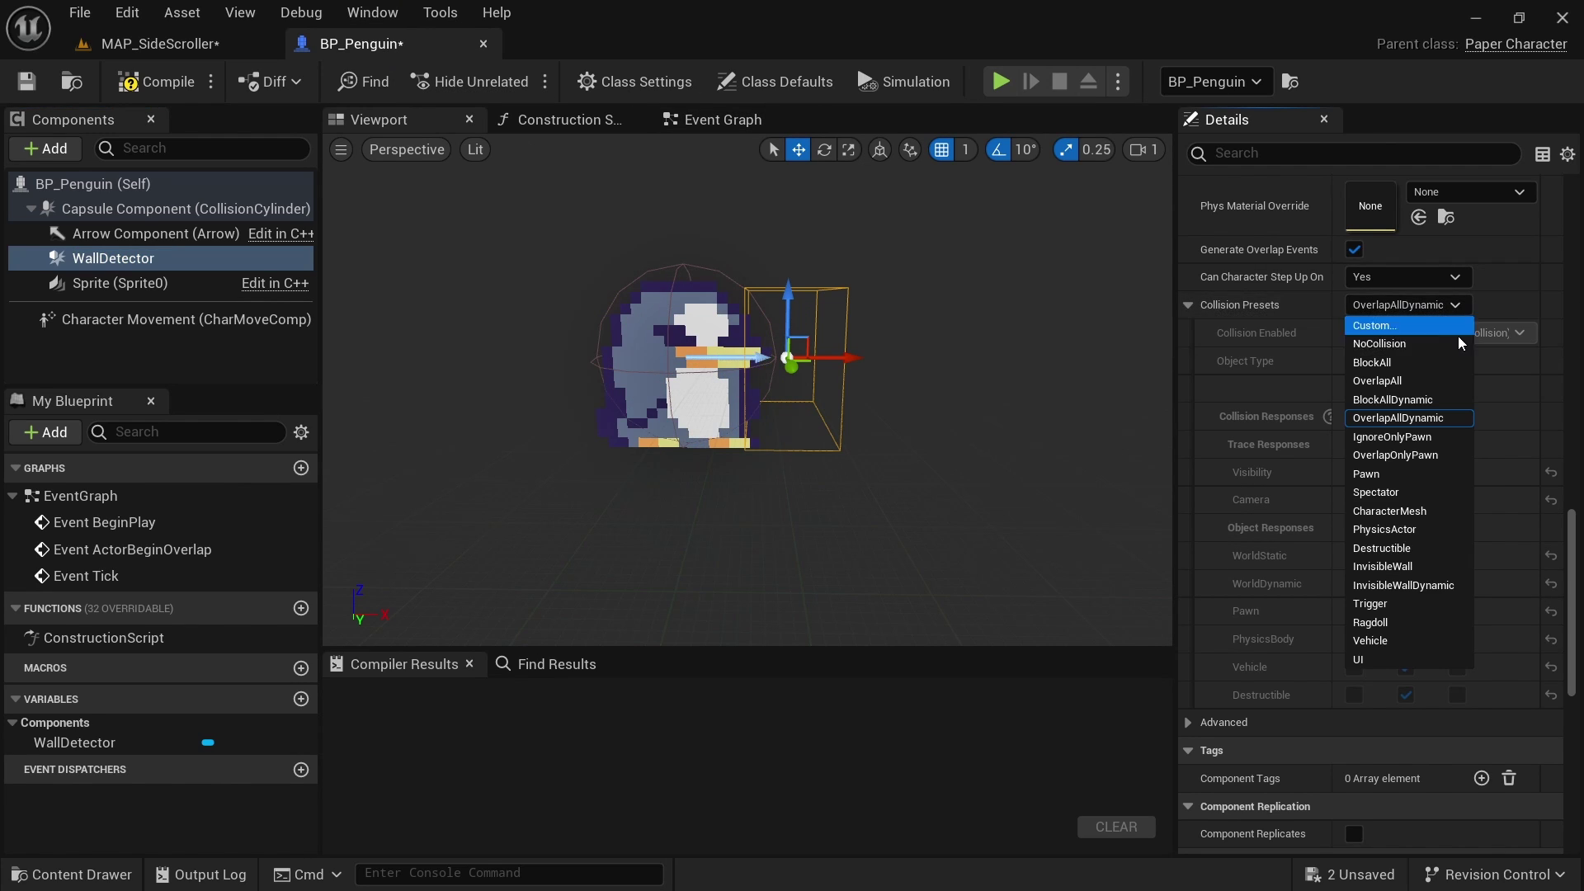
{"action": "left_click", "coordinate": [1413, 325]}
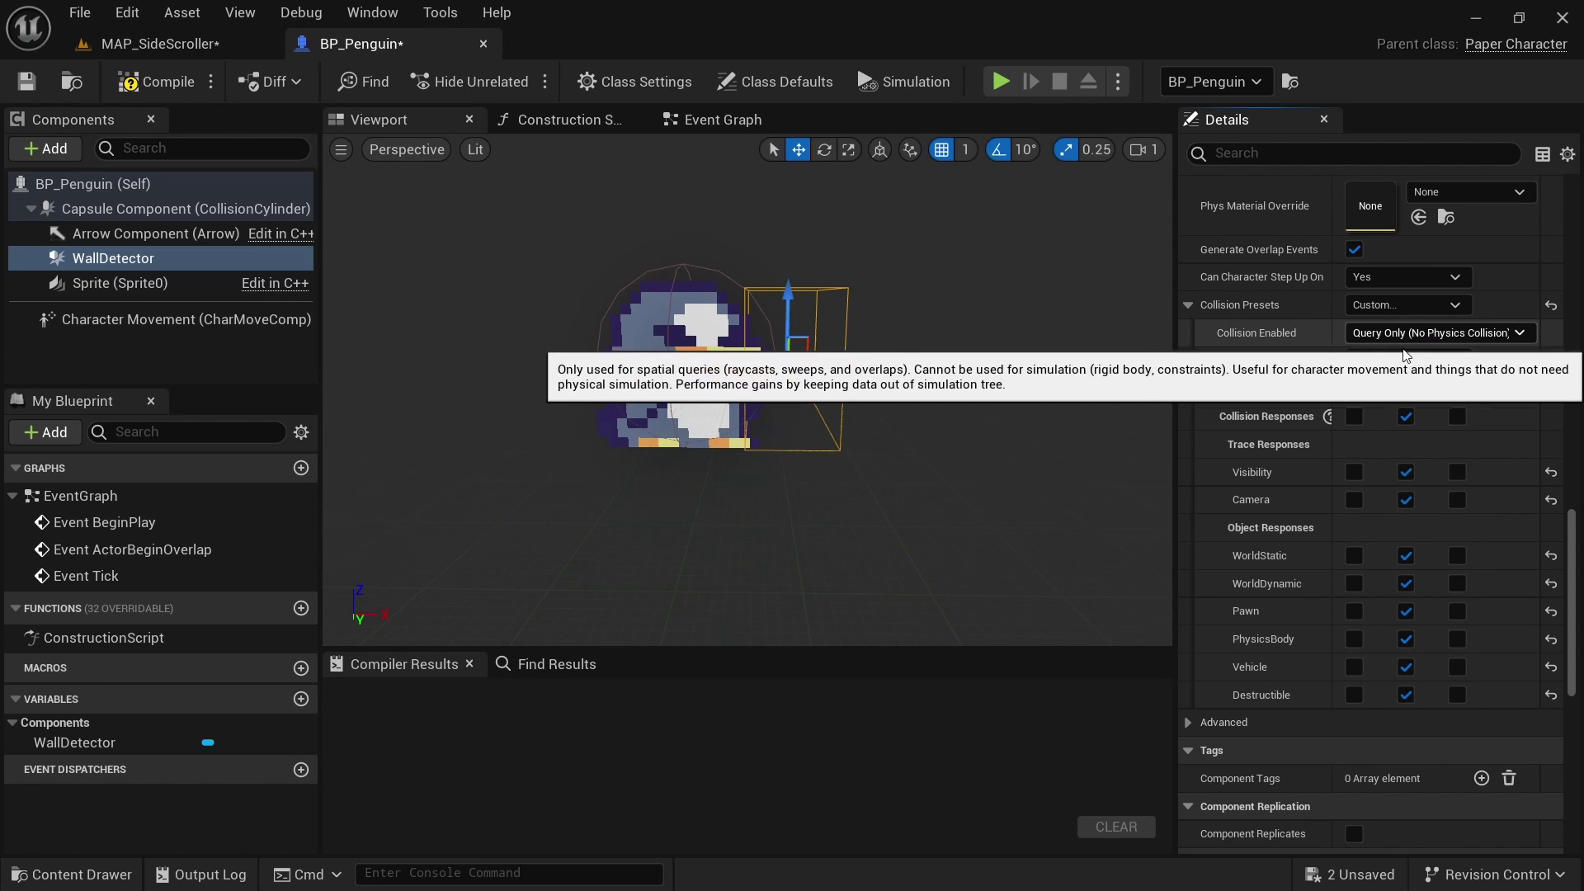
{"action": "left_click", "coordinate": [1354, 415]}
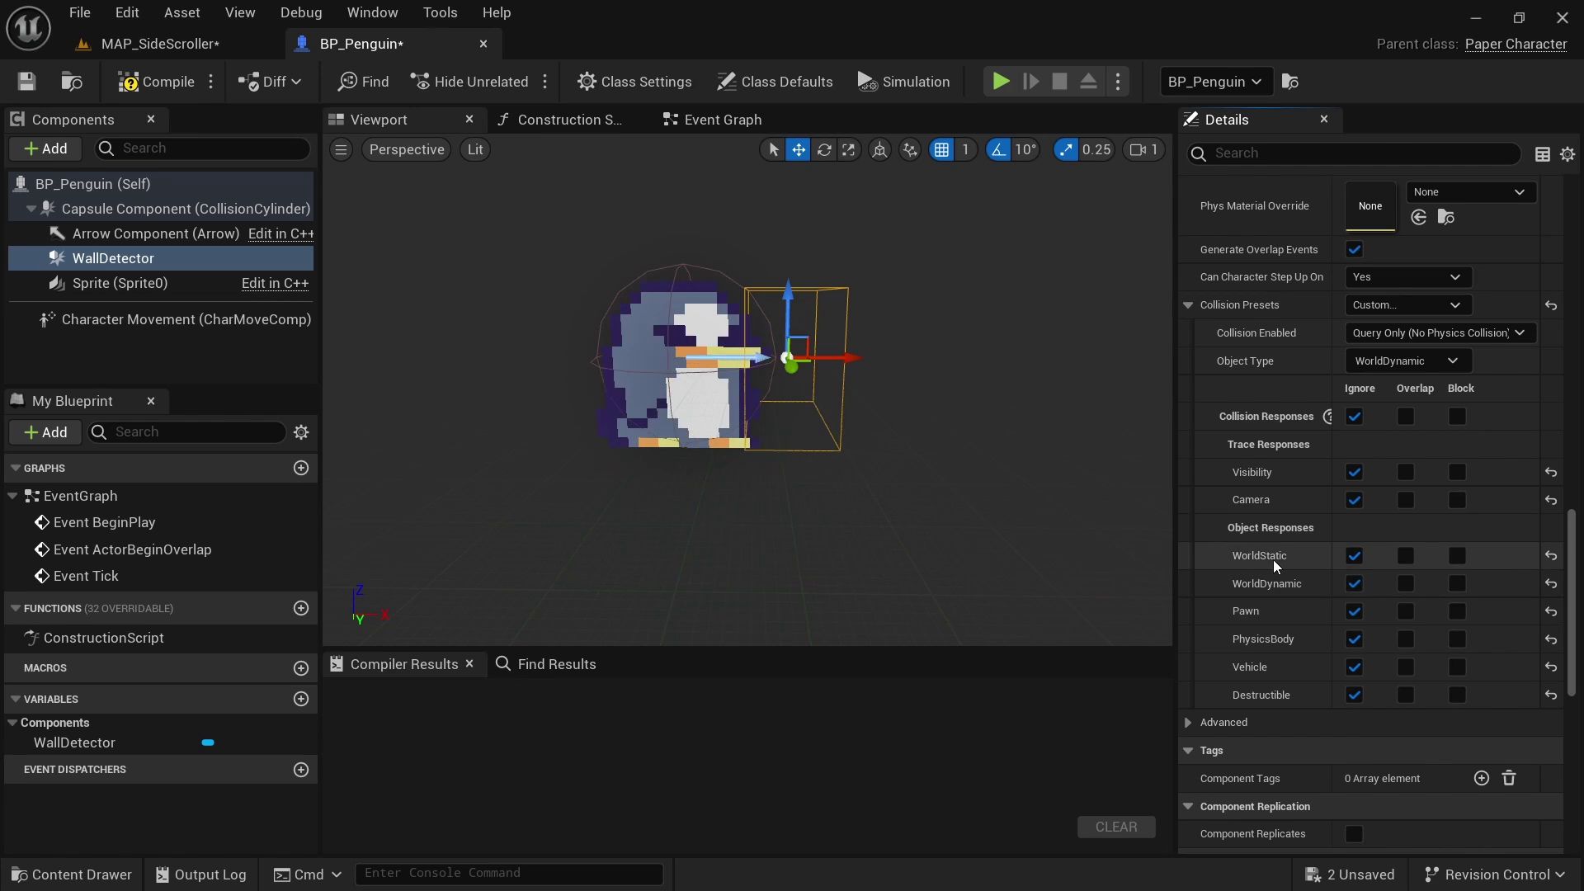
{"action": "left_click", "coordinate": [1407, 556]}
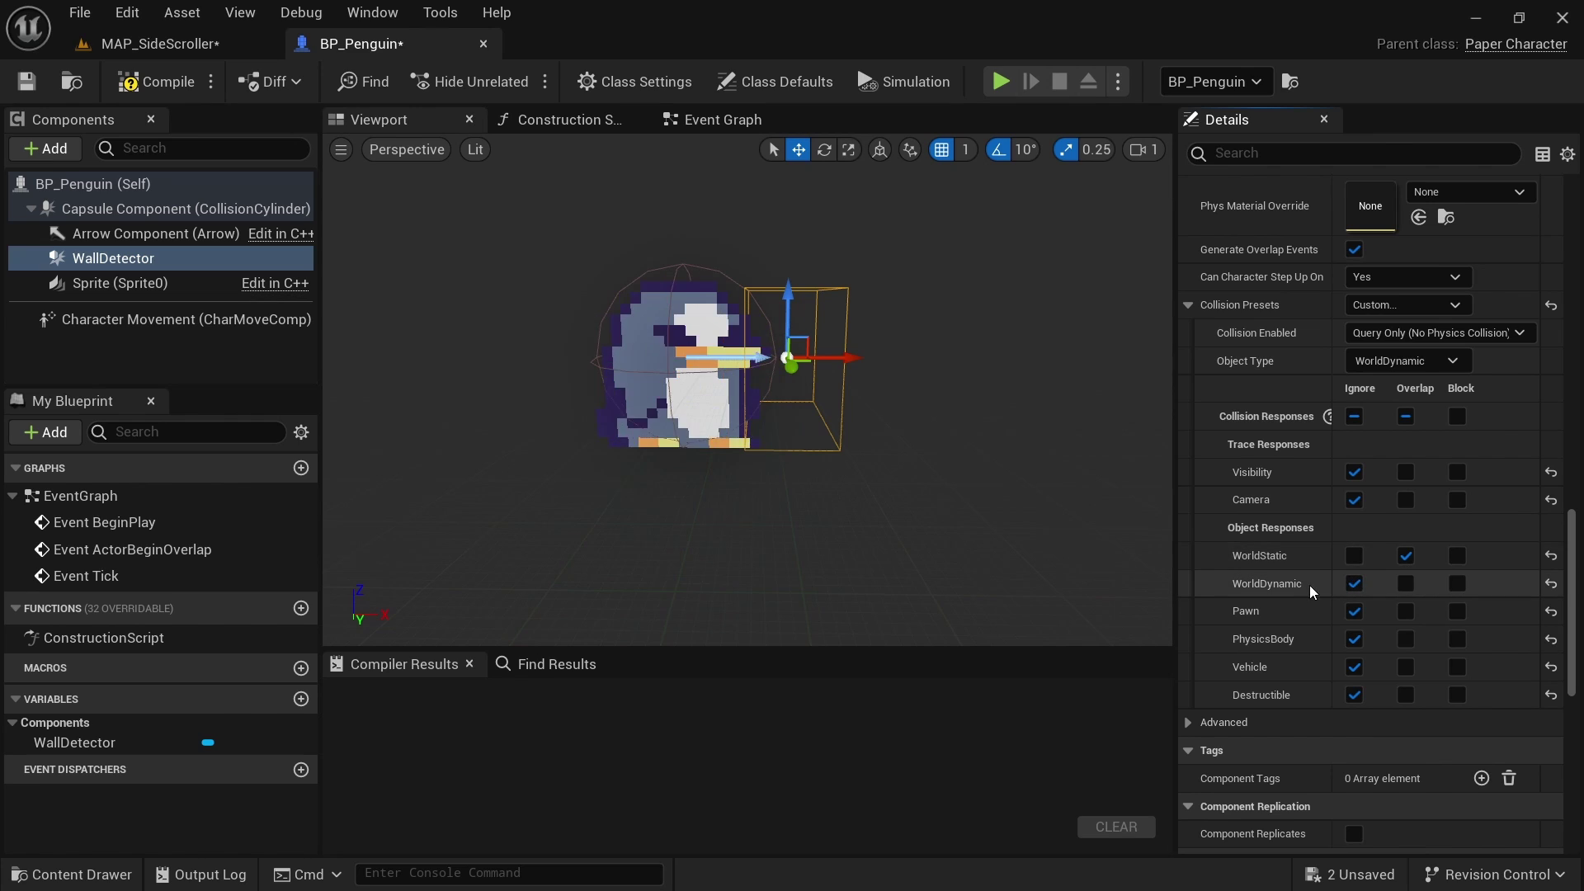
{"action": "scroll", "coordinate": [1250, 545], "scroll_direction": "down", "scroll_amount": 3}
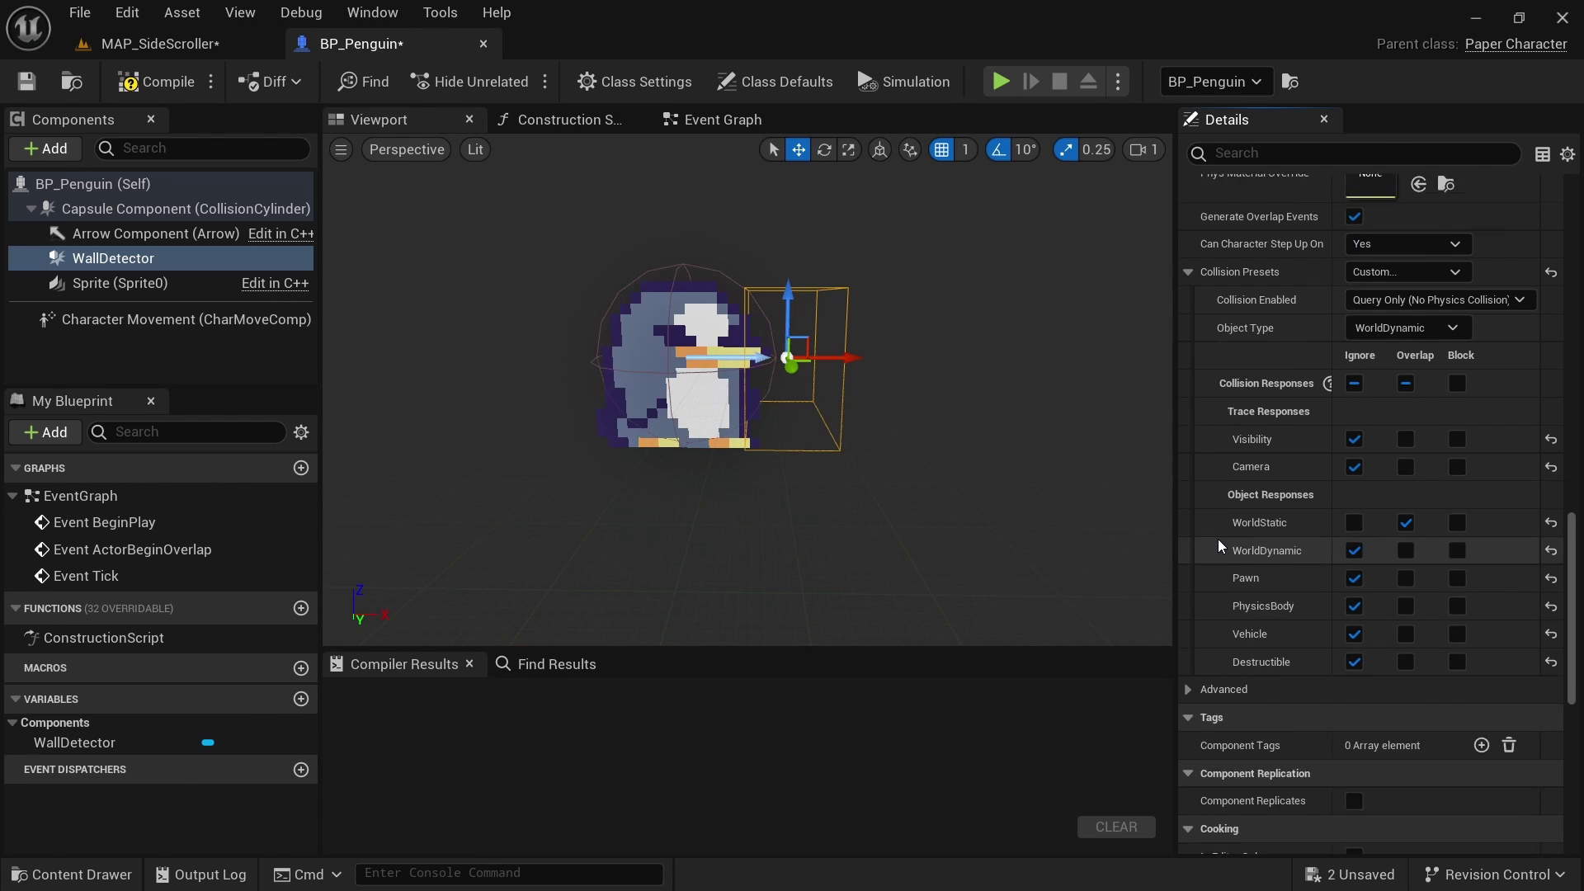
{"action": "scroll", "coordinate": [1246, 512], "scroll_direction": "down", "scroll_amount": 5}
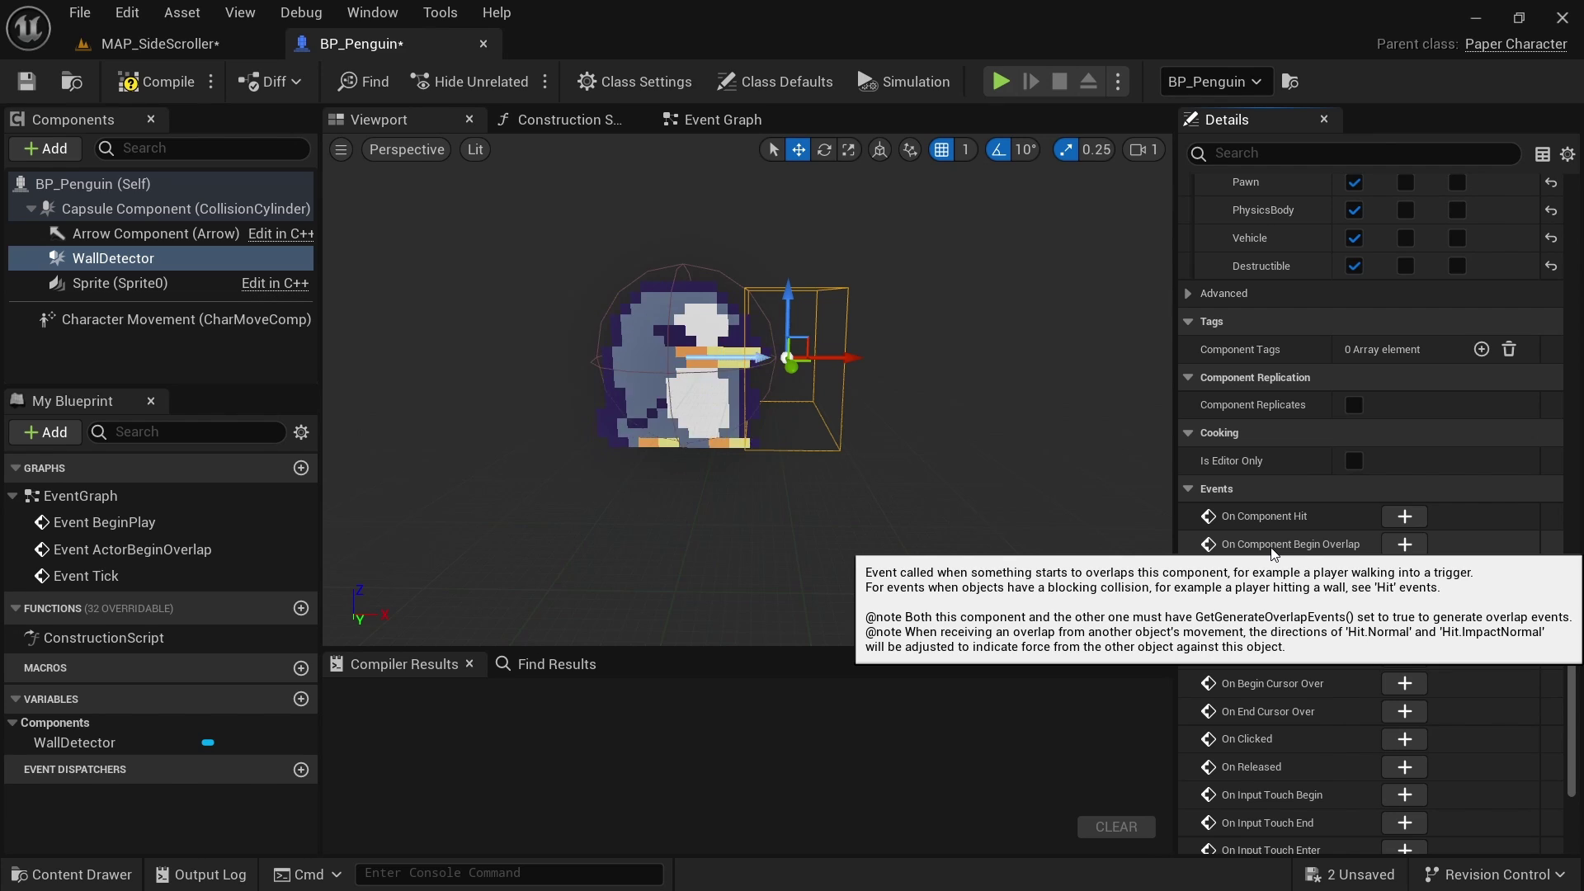
Add an On Component Begin Overlap event for WallDetector in the event graph
{"action": "left_click", "coordinate": [1405, 544]}
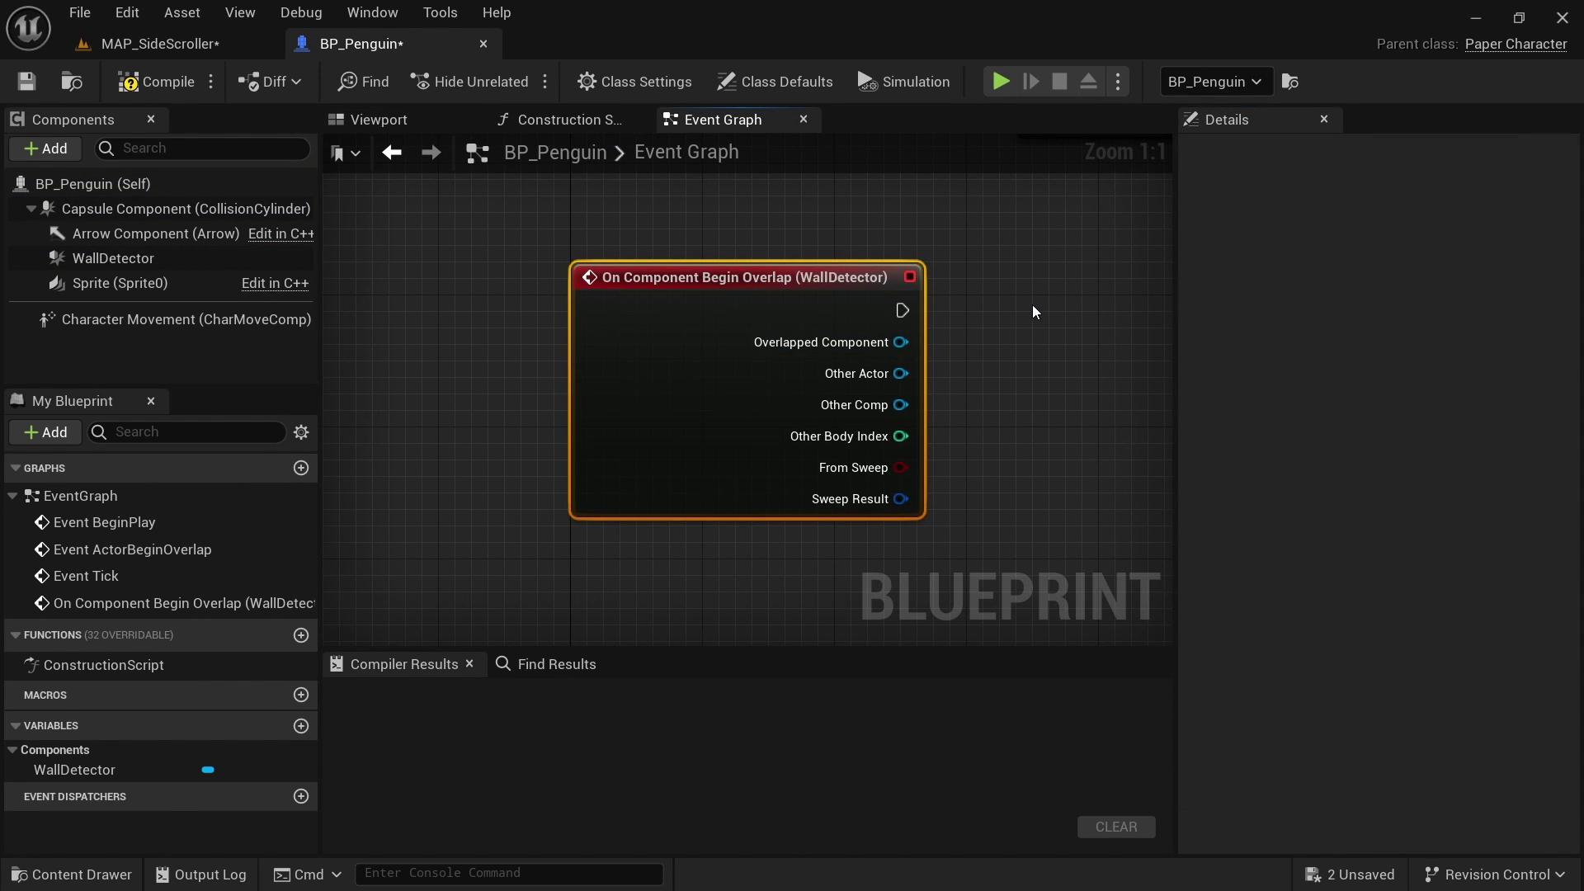
{"action": "left_click", "coordinate": [417, 122]}
{"action": "left_click", "coordinate": [692, 122]}
{"action": "scroll", "coordinate": [953, 357], "scroll_direction": "down", "scroll_amount": 1}
Wire the overlap event to a Print String that prints Other Actor's display name
{"action": "right_click_drag", "start_coordinate": [953, 358], "coordinate": [708, 344]}
{"action": "left_click_drag", "start_coordinate": [710, 330], "coordinate": [943, 295]}
{"action": "type", "text": "print string"}
{"action": "key", "text": "Return"}
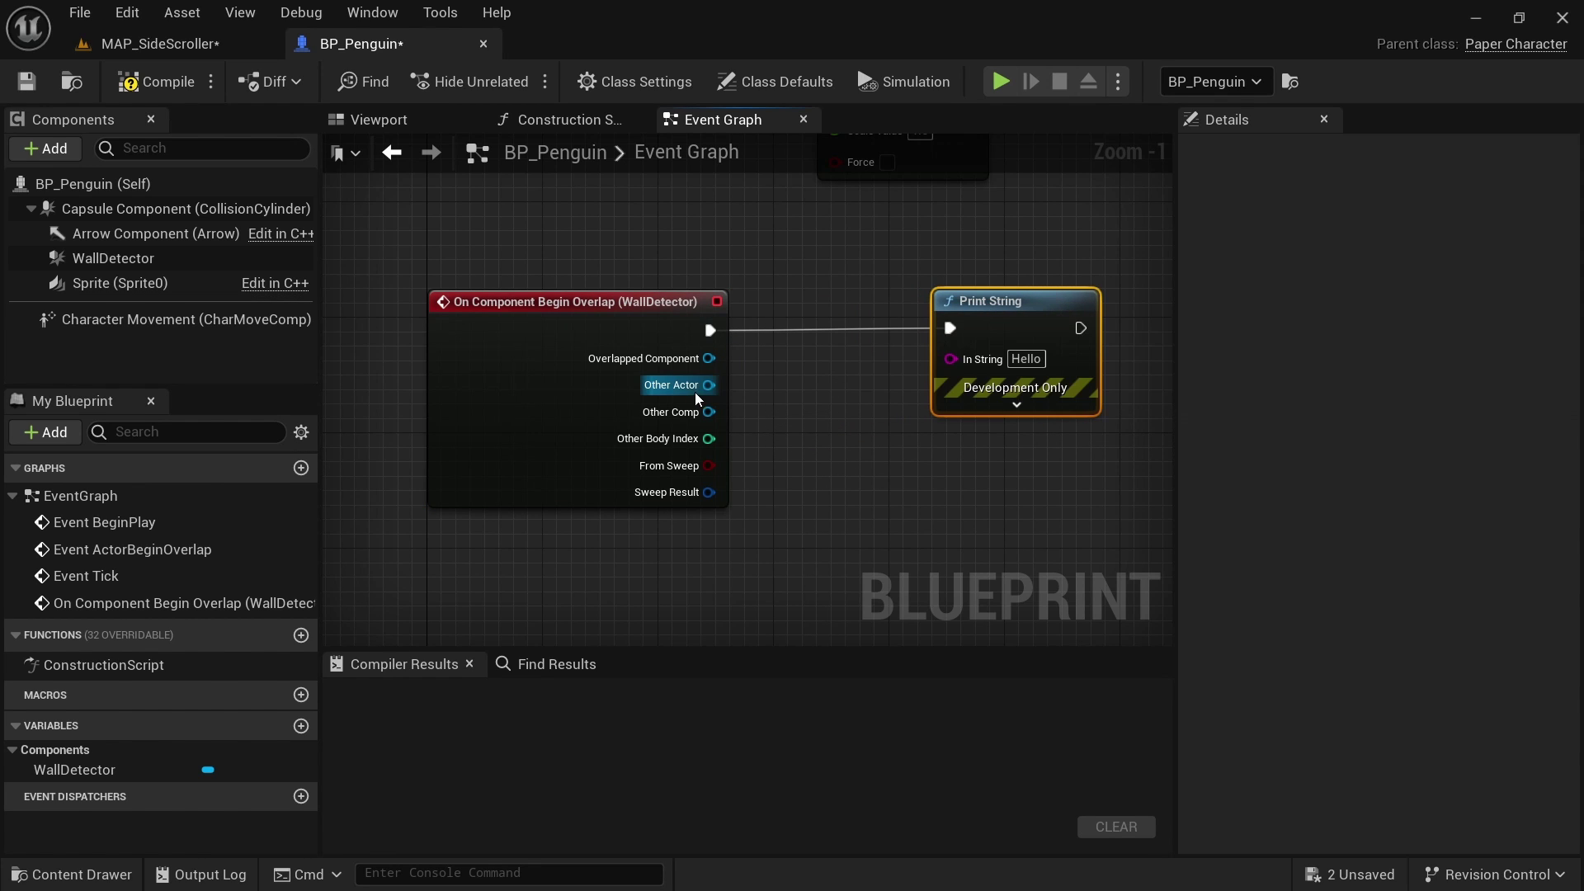
{"action": "left_click_drag", "start_coordinate": [698, 400], "coordinate": [951, 359]}
{"action": "left_click_drag", "start_coordinate": [799, 302], "coordinate": [855, 381]}
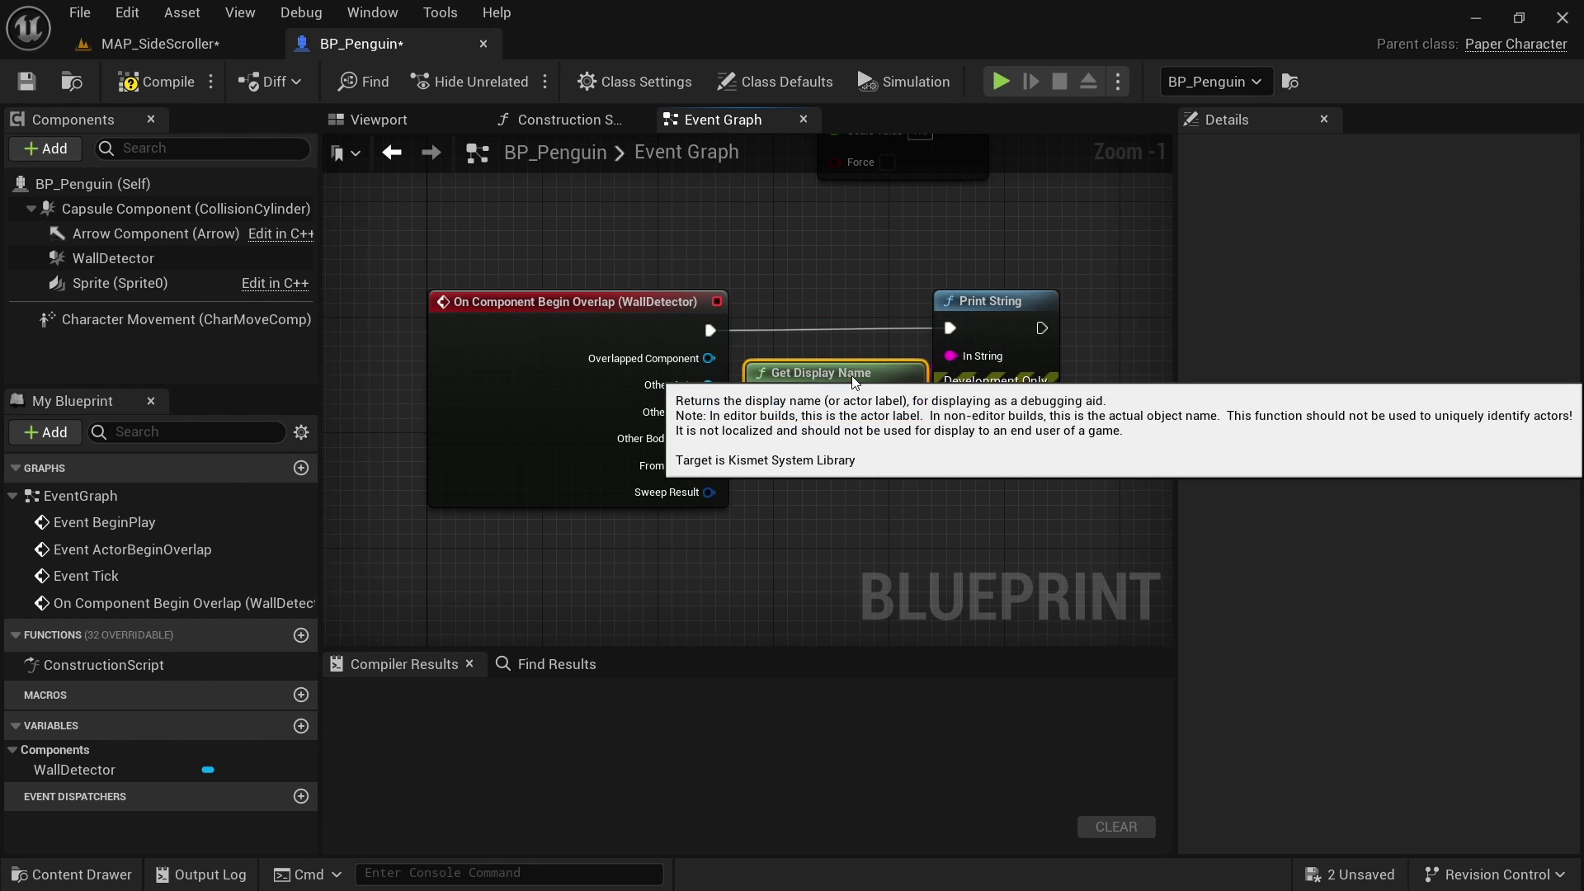
Compile and save BP_Penguin, then return to the MAP_SideScroller level
{"action": "left_click", "coordinate": [157, 81]}
{"action": "left_click", "coordinate": [26, 81]}
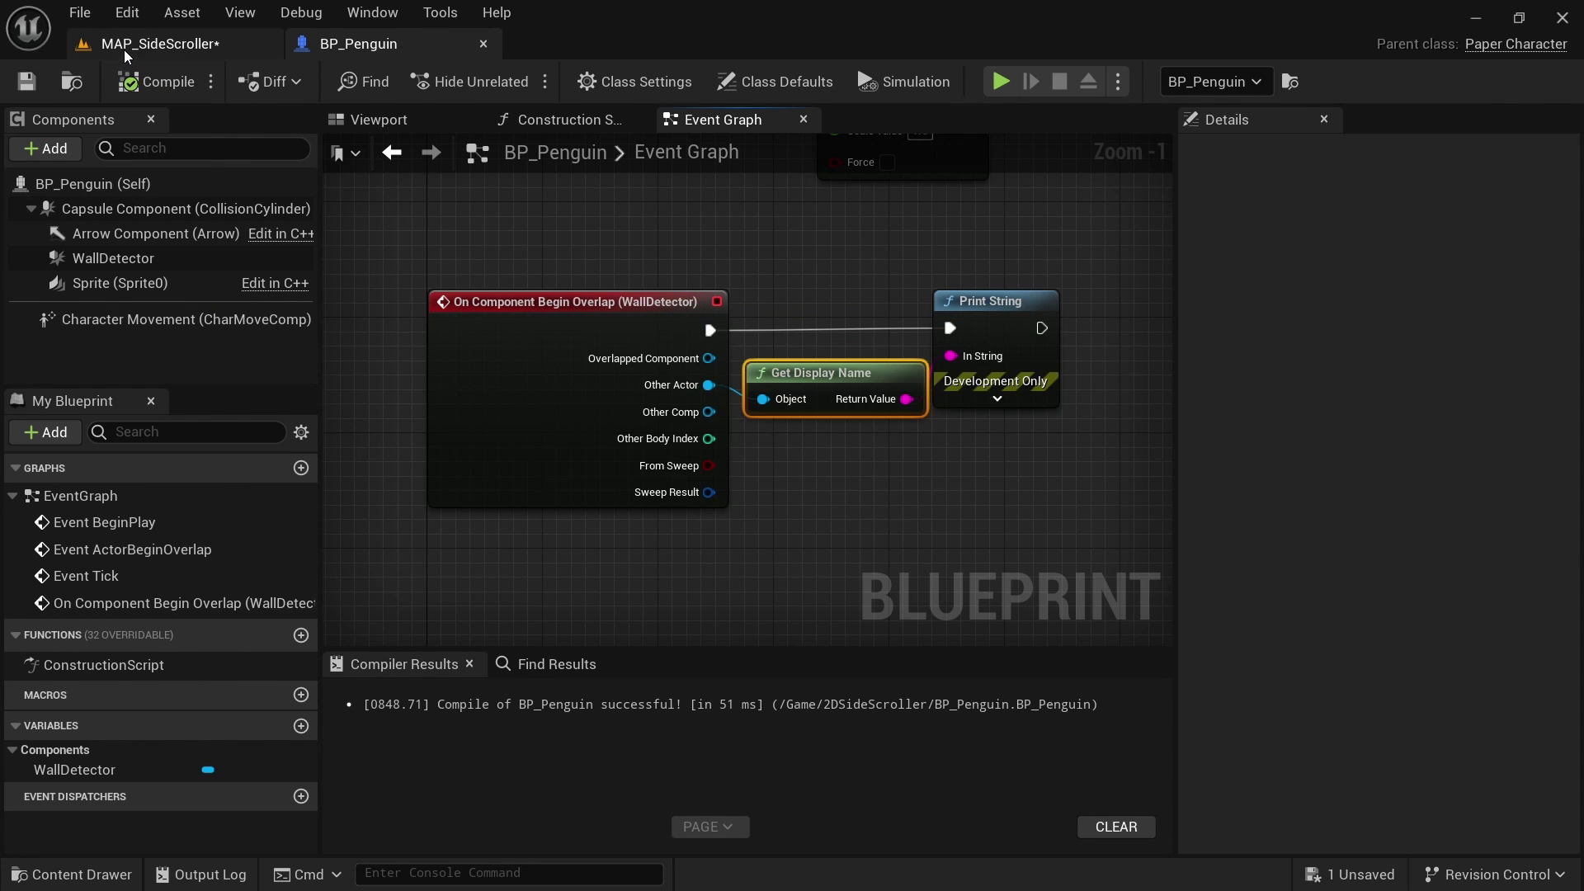
{"action": "left_click", "coordinate": [126, 50]}
Playtest the level twice, watch TM_Stage get printed, then select TM_Stage
{"action": "left_click", "coordinate": [176, 388]}
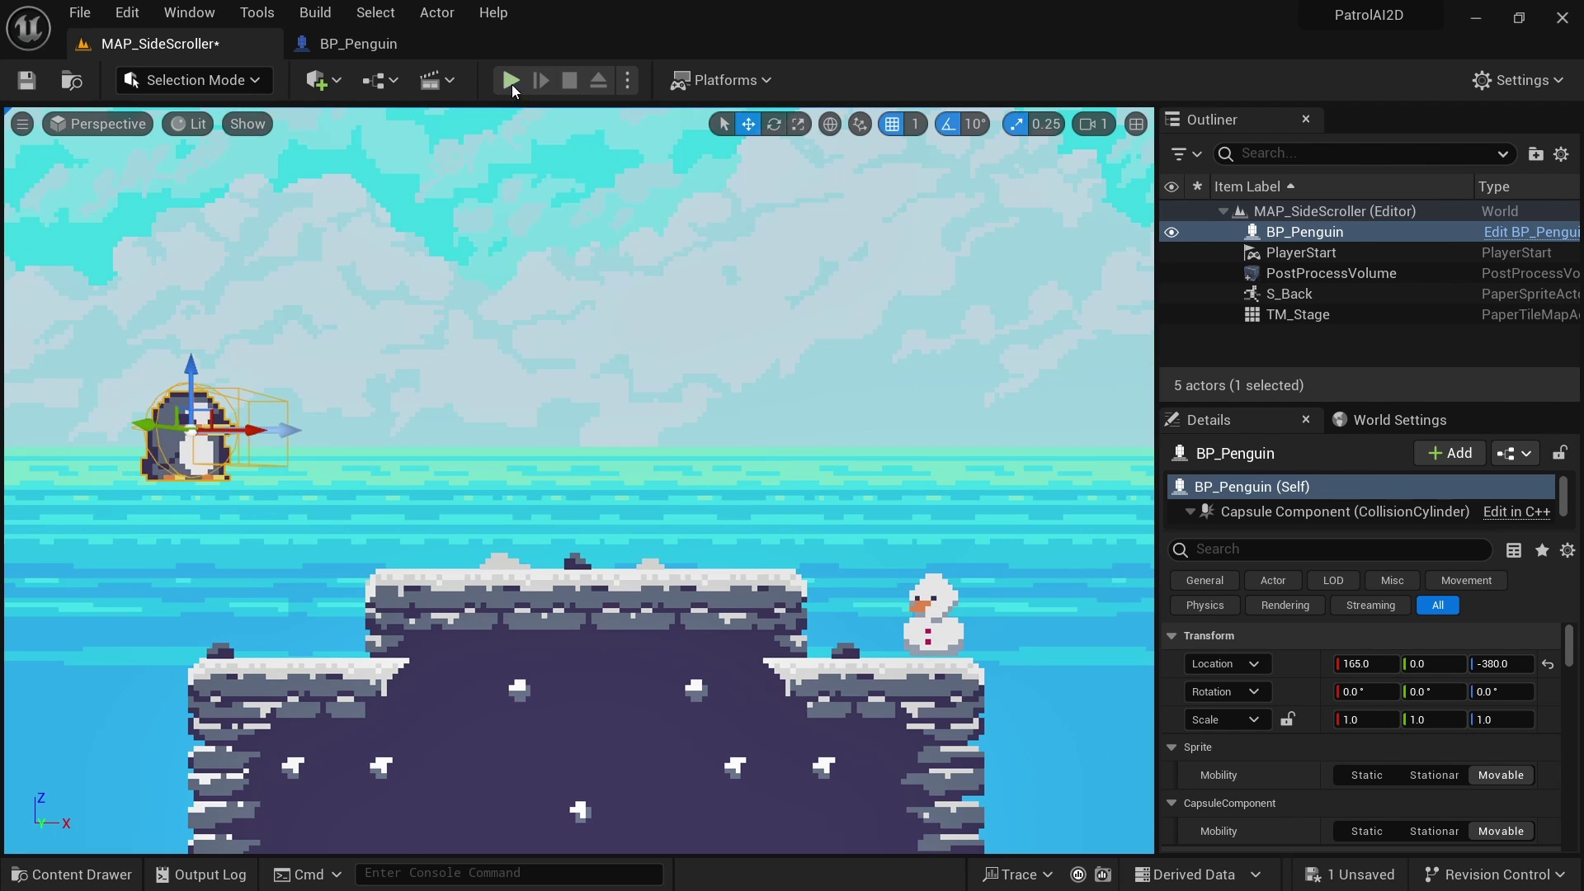
{"action": "left_click", "coordinate": [510, 81]}
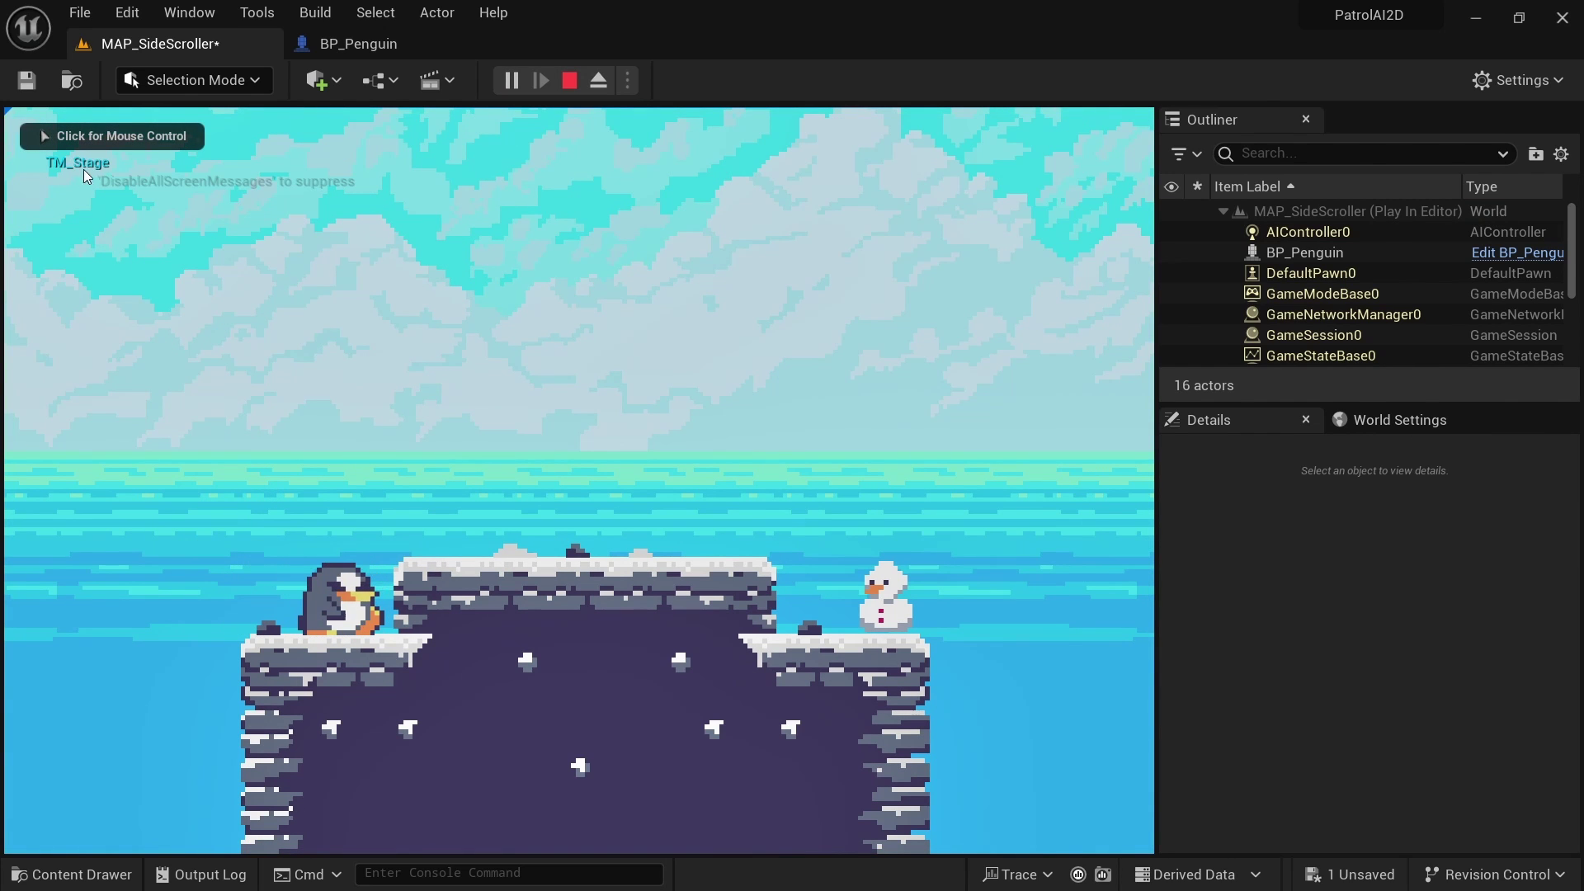
{"action": "left_click", "coordinate": [569, 80]}
{"action": "left_click", "coordinate": [510, 80]}
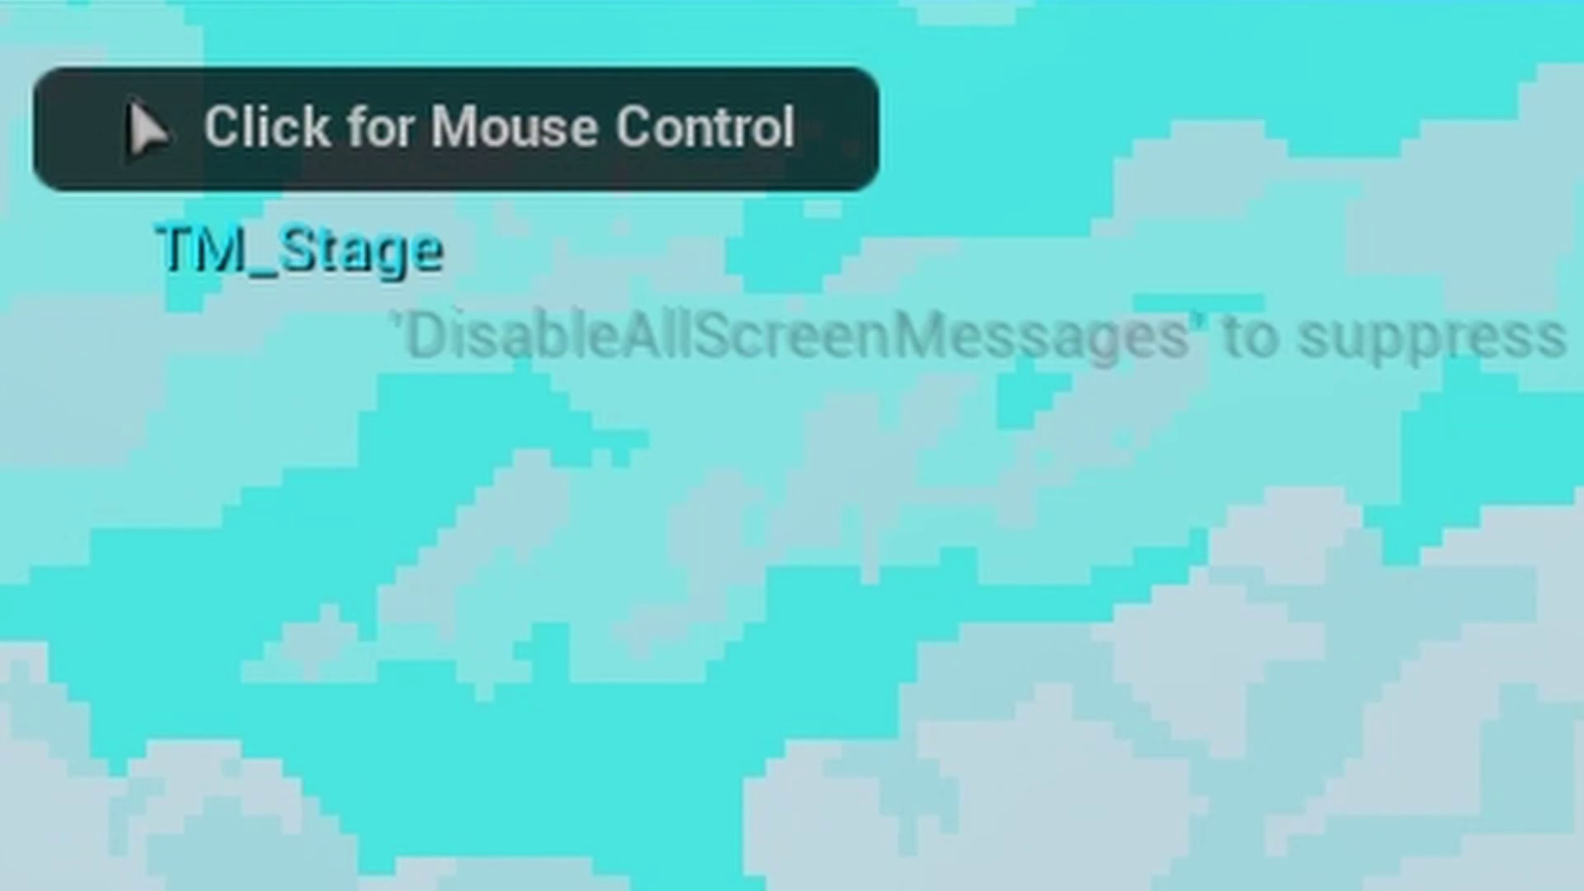
{"action": "key", "text": "Escape"}
{"action": "left_click", "coordinate": [1297, 321]}
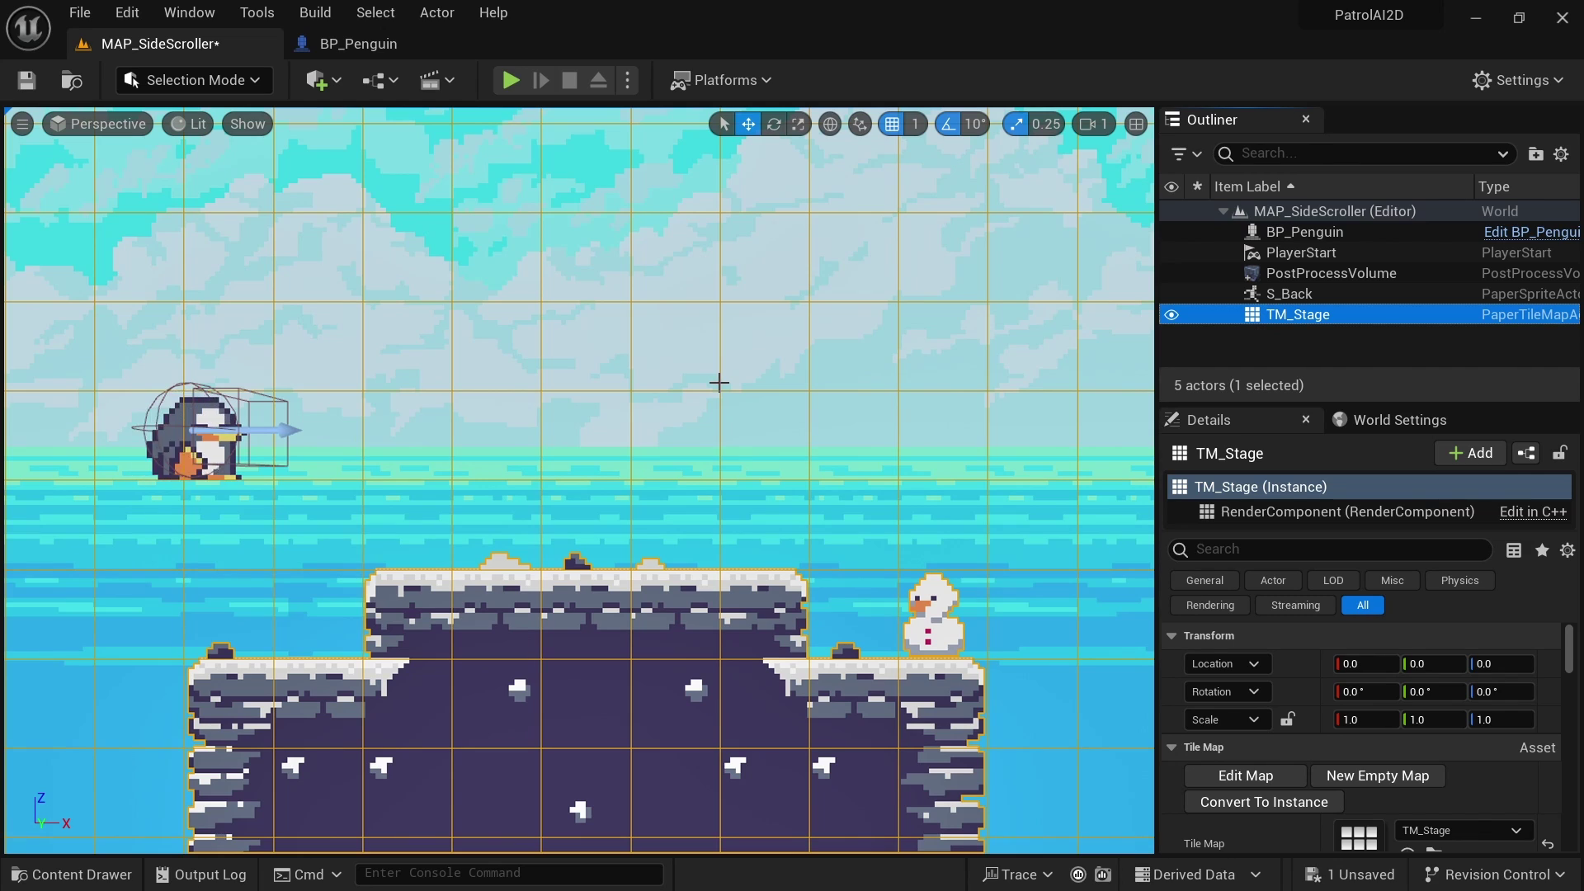
Undo the last change, reselect TM_Stage and filter its Details by 'overlap'
{"action": "key", "text": "ctrl+z"}
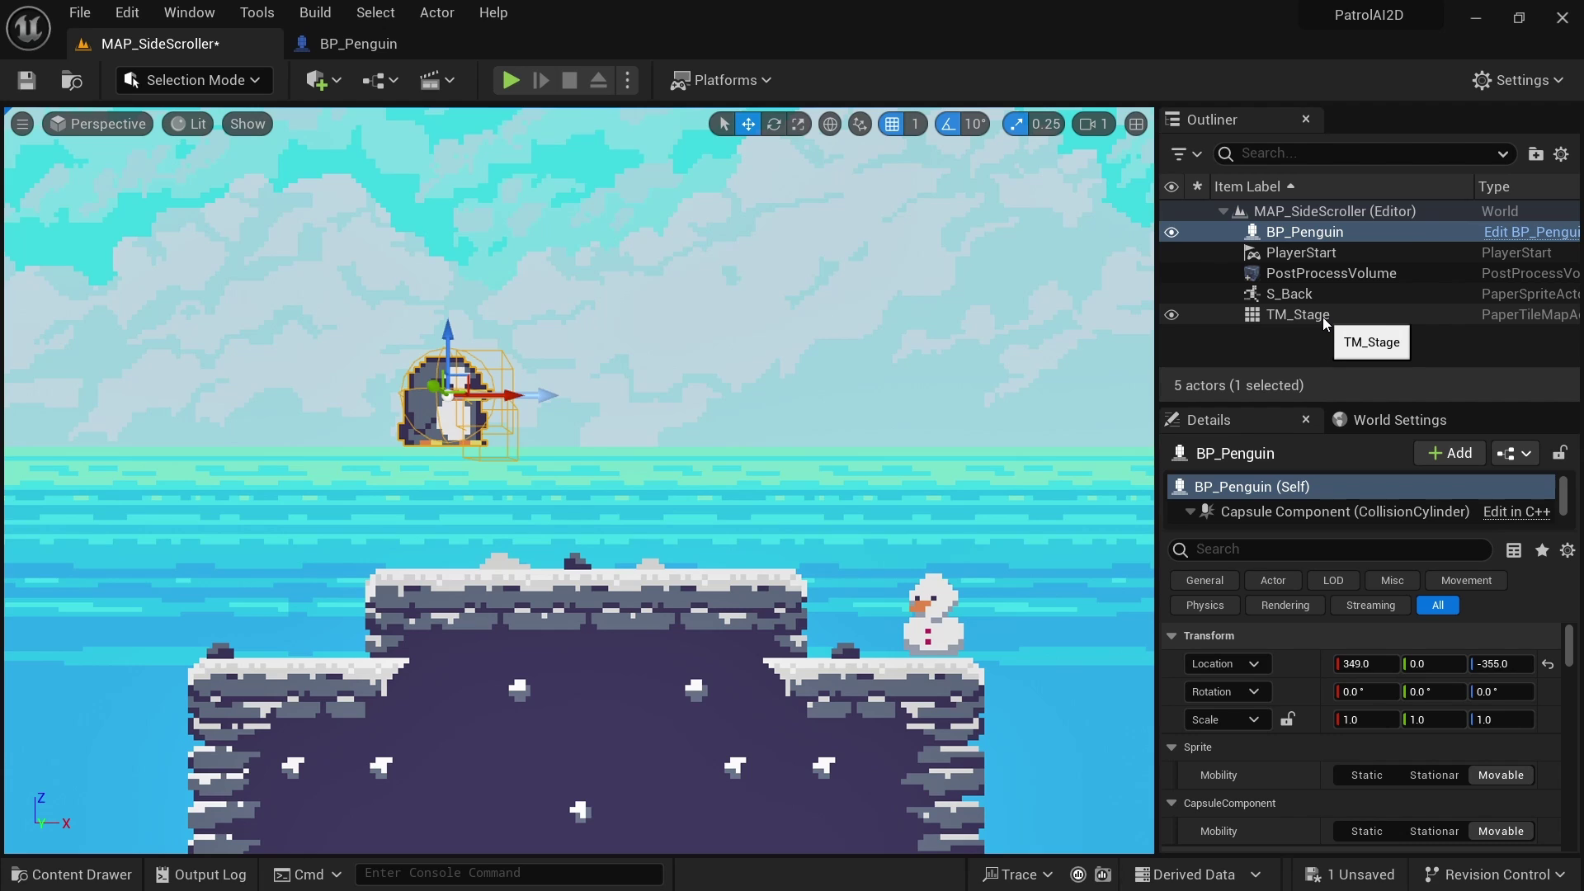
{"action": "left_click", "coordinate": [1323, 317]}
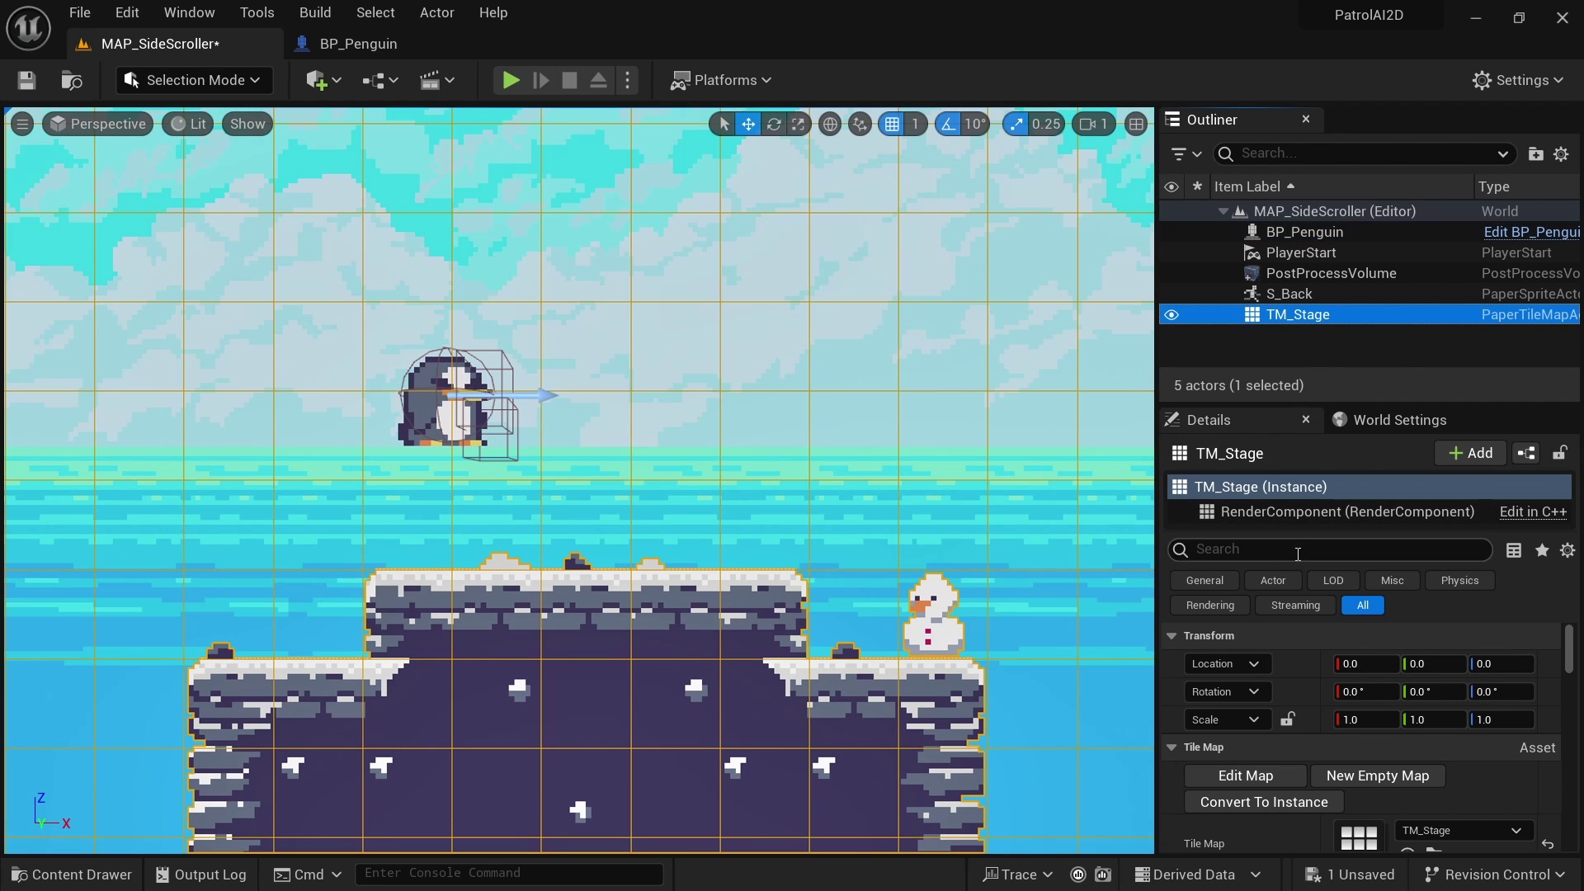
{"action": "left_click", "coordinate": [1301, 547]}
{"action": "type", "text": "overlap"}
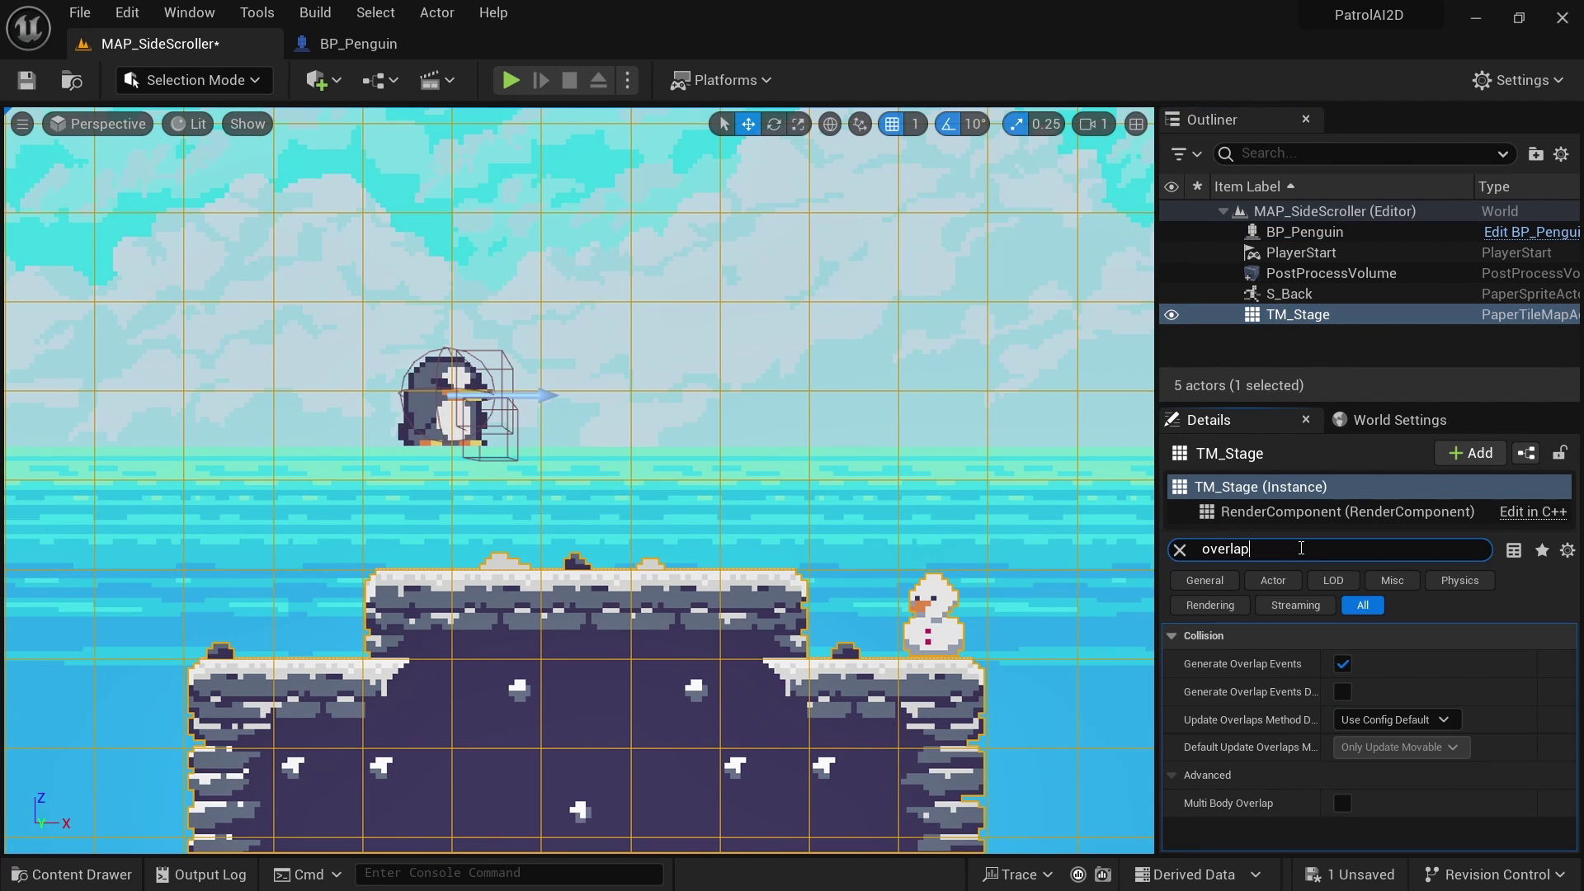